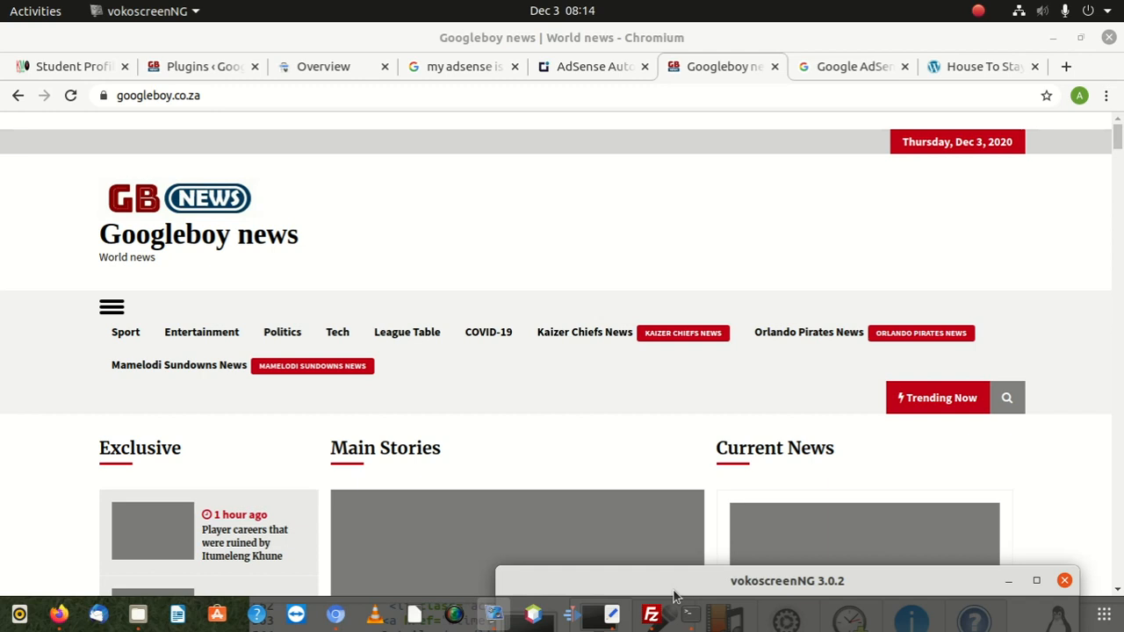
Step: Look over the Googleboy news homepage, from the header to the Exclusive, Main Stories and Current News sections
scroll(468, 412, "down", 4)
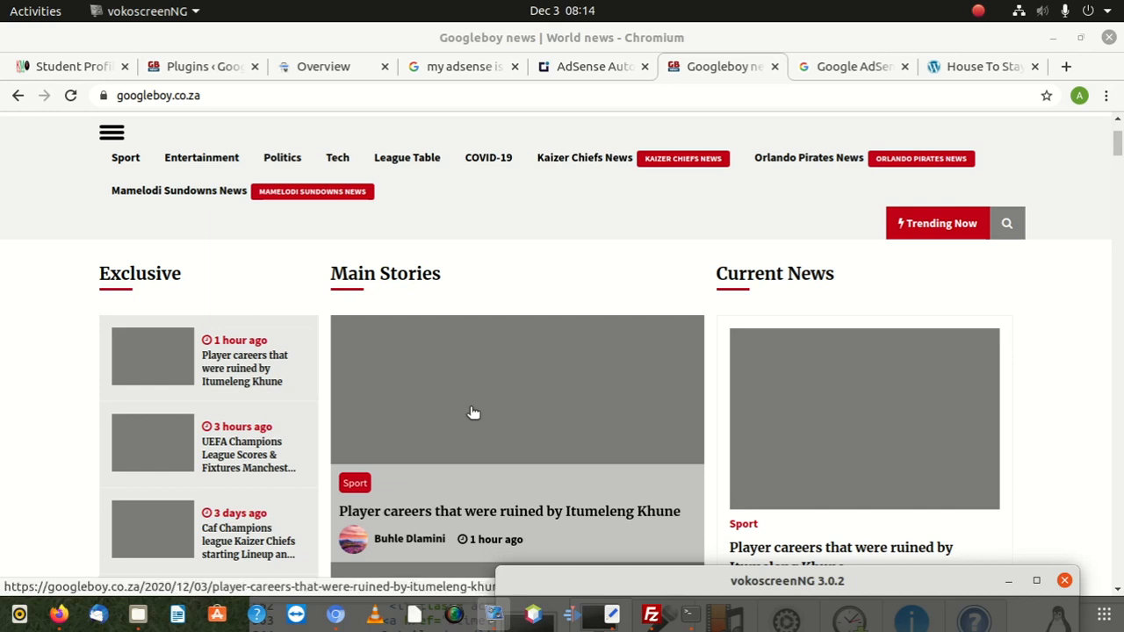
scroll(467, 452, "down", 4)
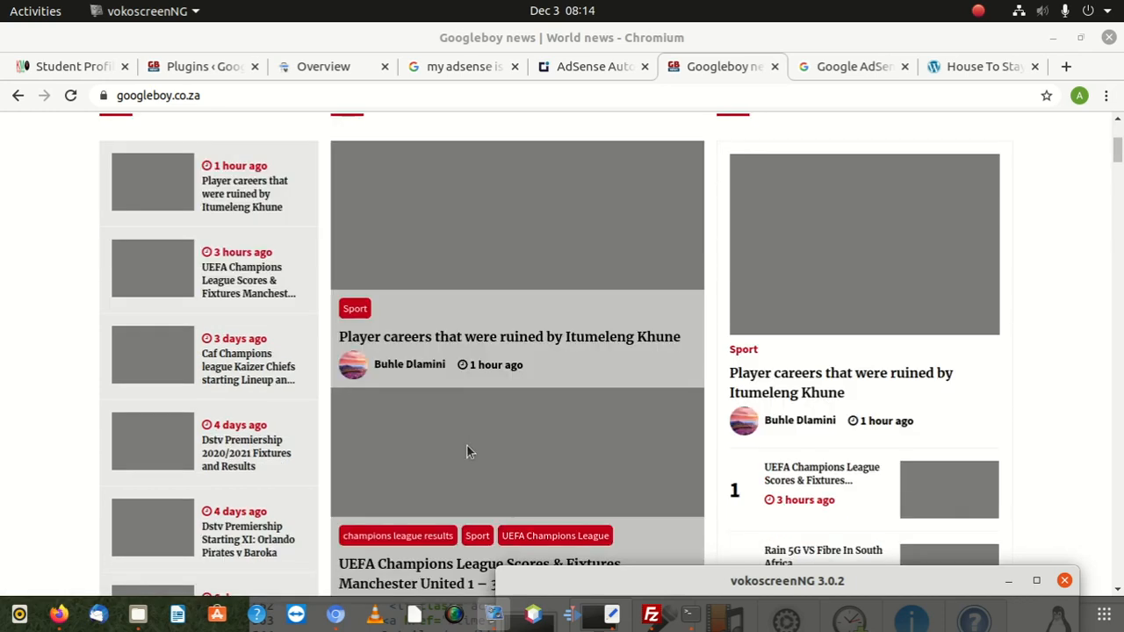
scroll(466, 451, "up", 4)
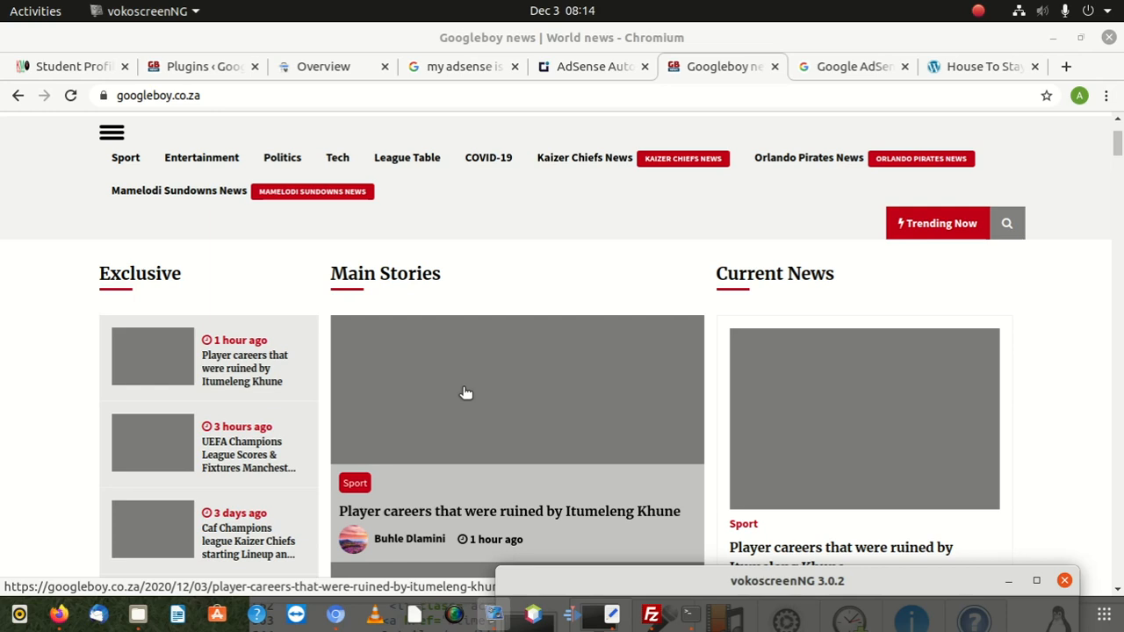
scroll(466, 392, "down", 5)
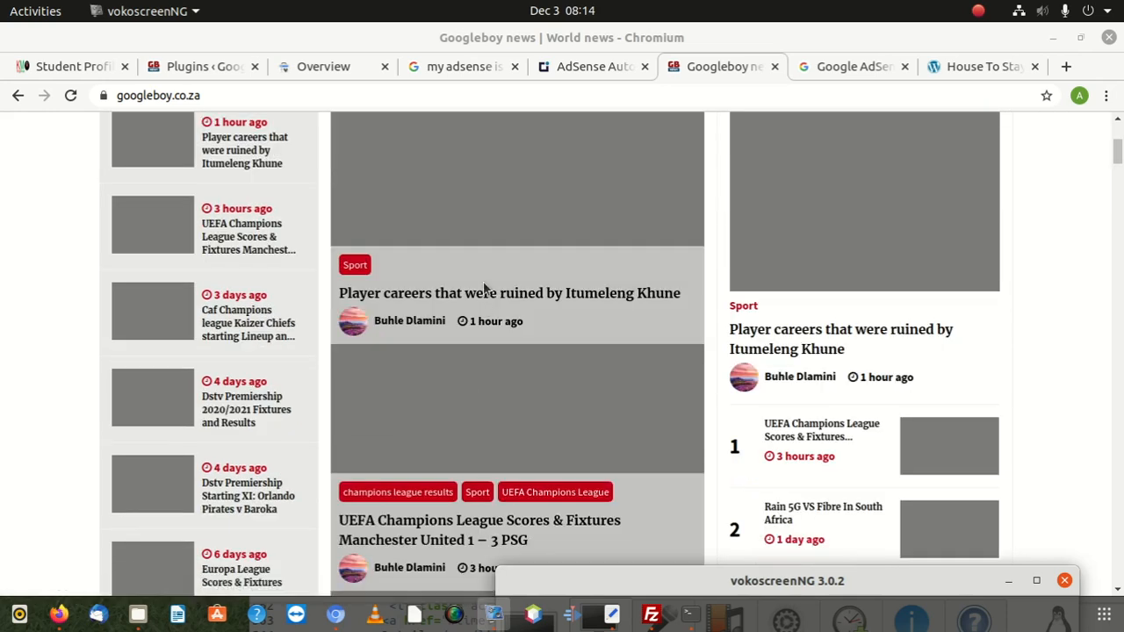
scroll(484, 288, "down", 3)
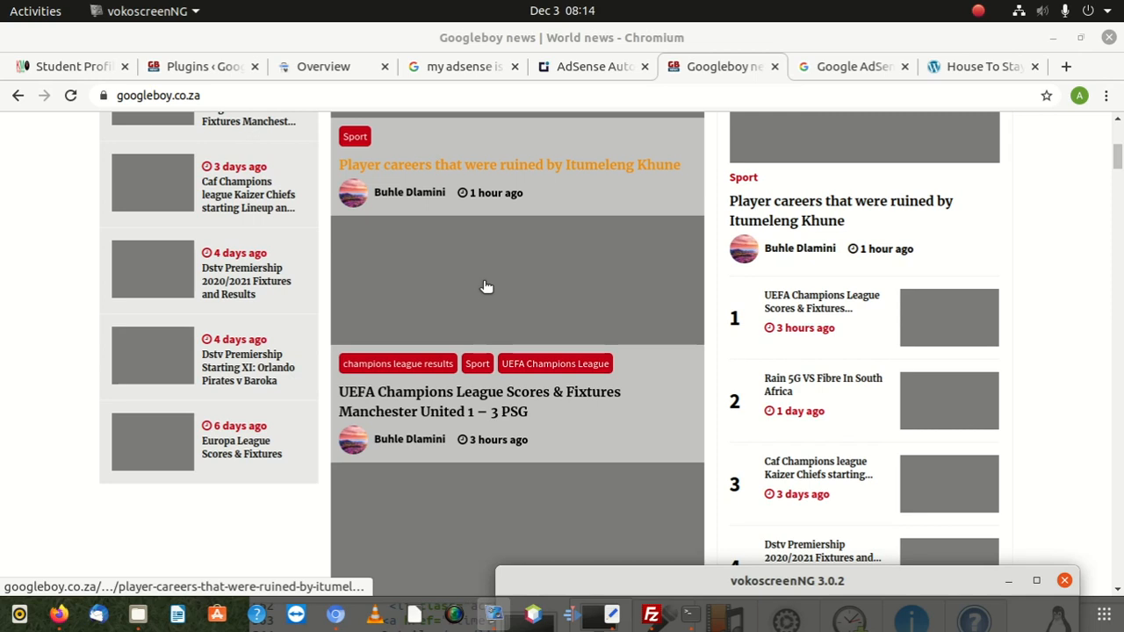
scroll(486, 287, "up", 9)
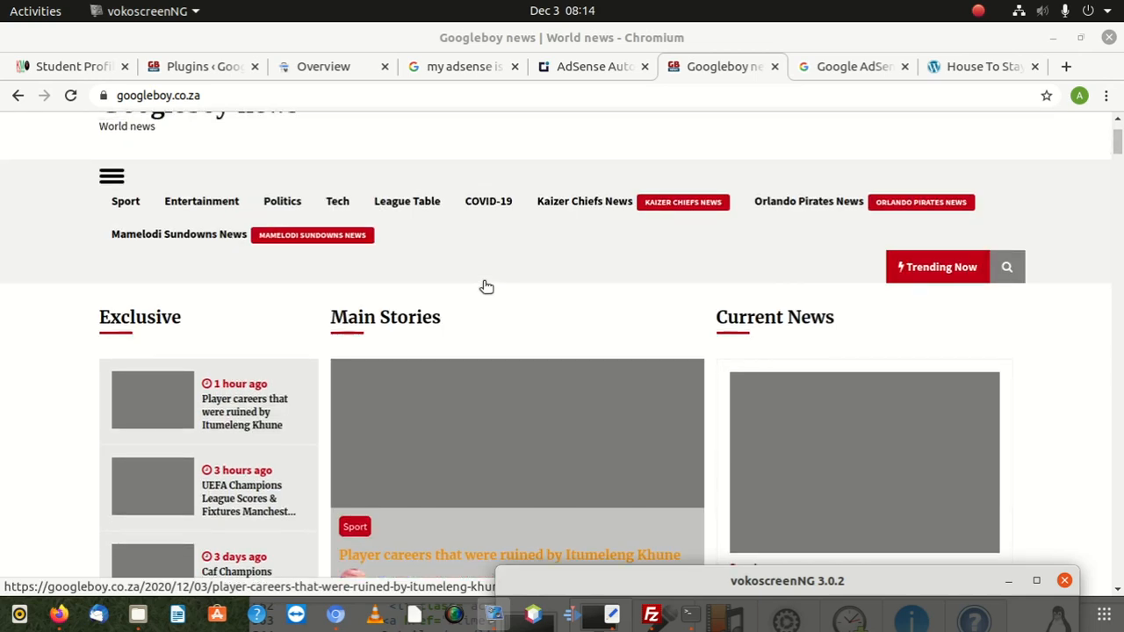
scroll(486, 286, "up", 3)
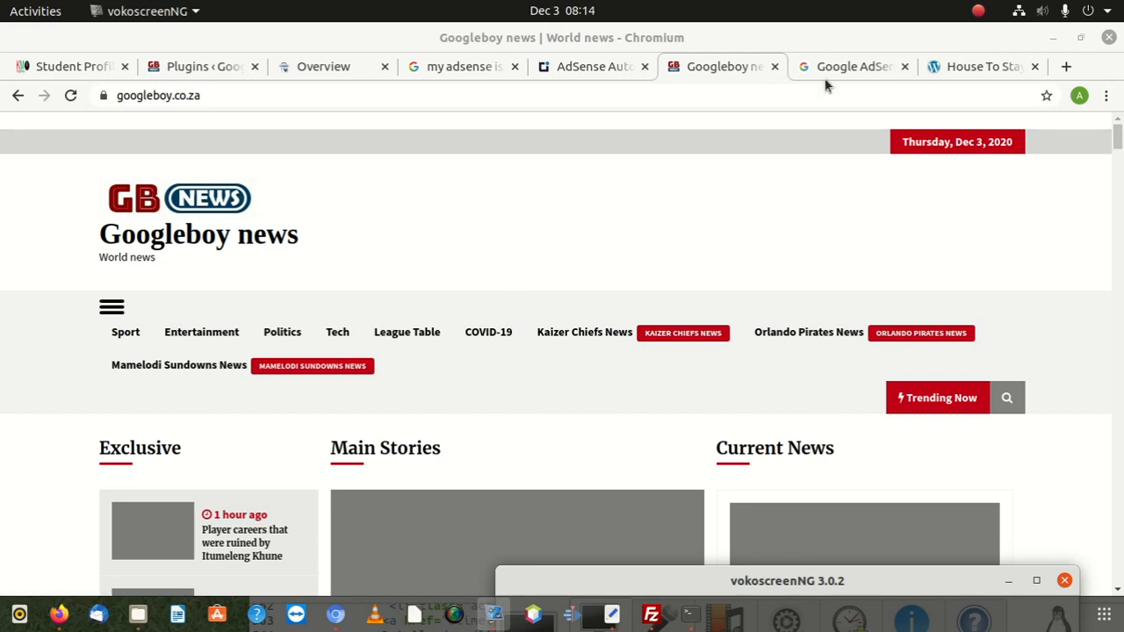
Step: Show the already open Google AdSense start page and select its web address
left_click_drag(891, 584, 877, 492)
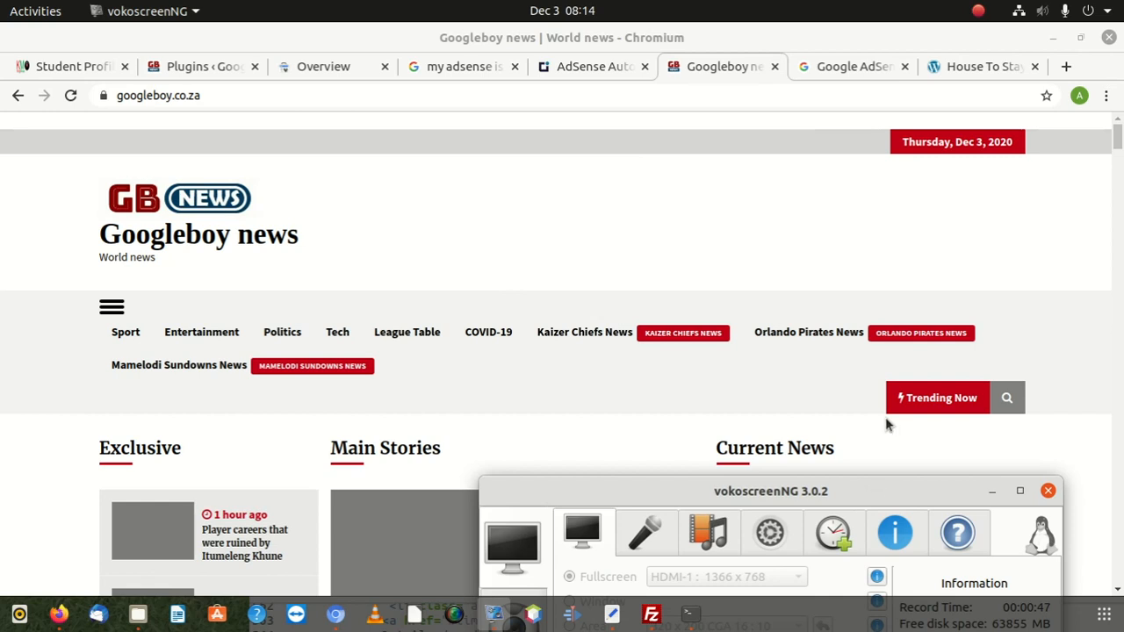
left_click(869, 67)
triple_click(688, 96)
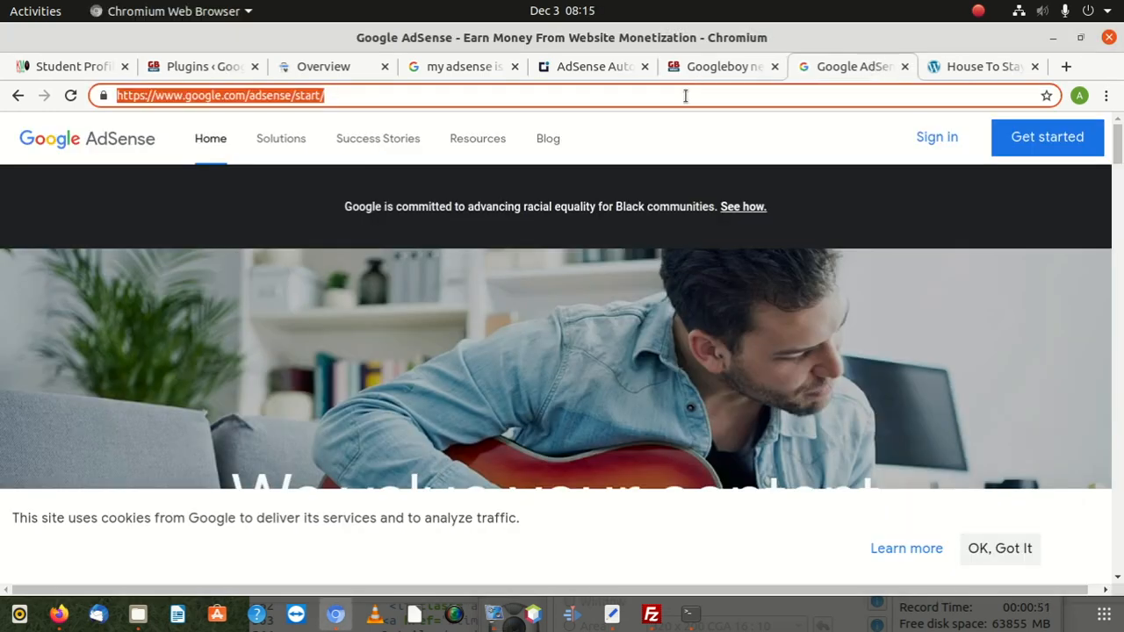
Step: Switch to Firefox and load googleboy.co.za in place of the AdSense Overview page
left_click(60, 617)
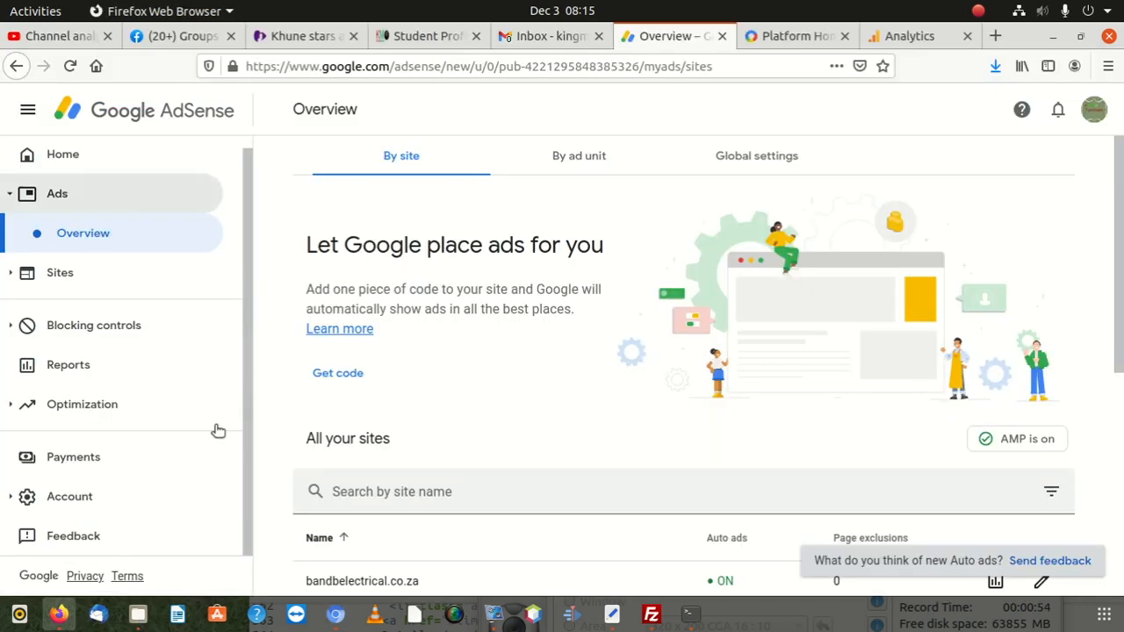
left_click(447, 66)
double_click(447, 66)
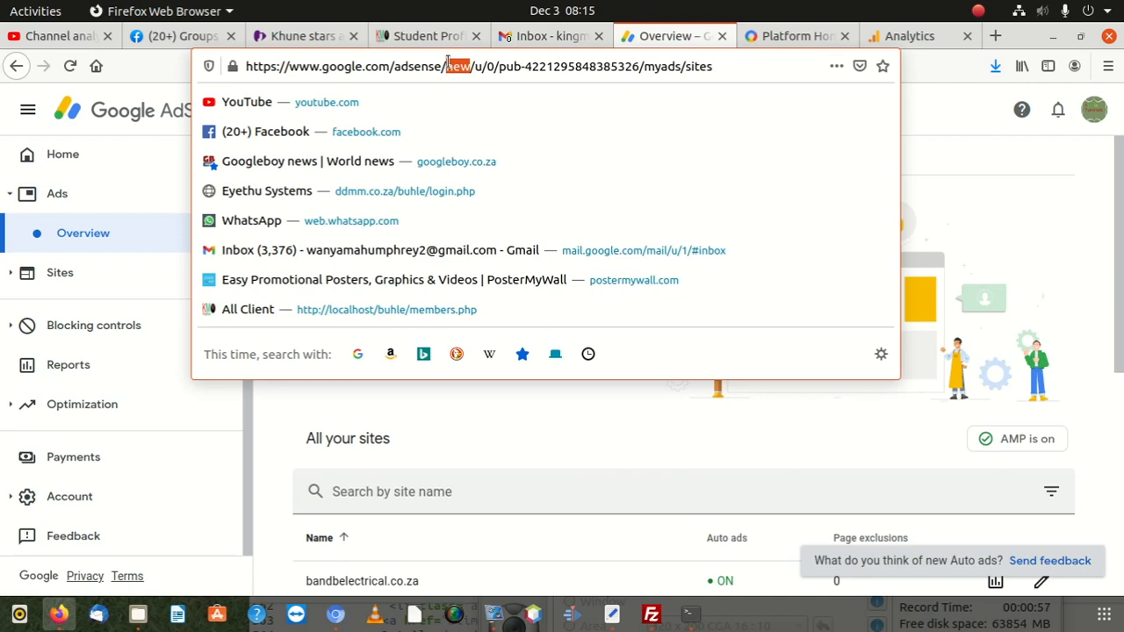
triple_click(447, 66)
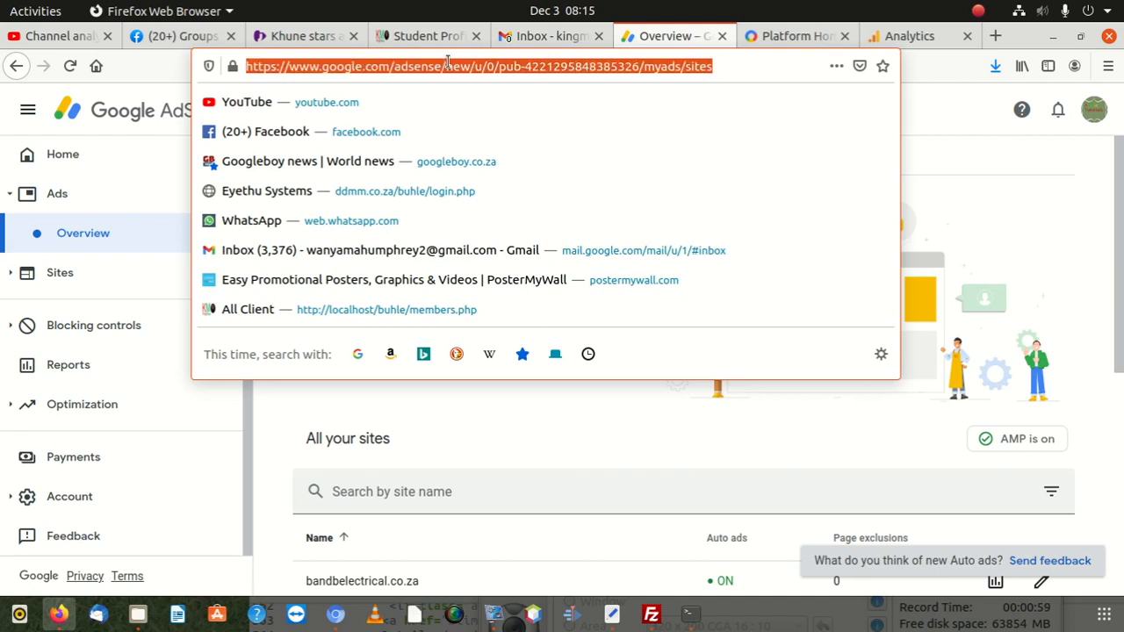
type("g")
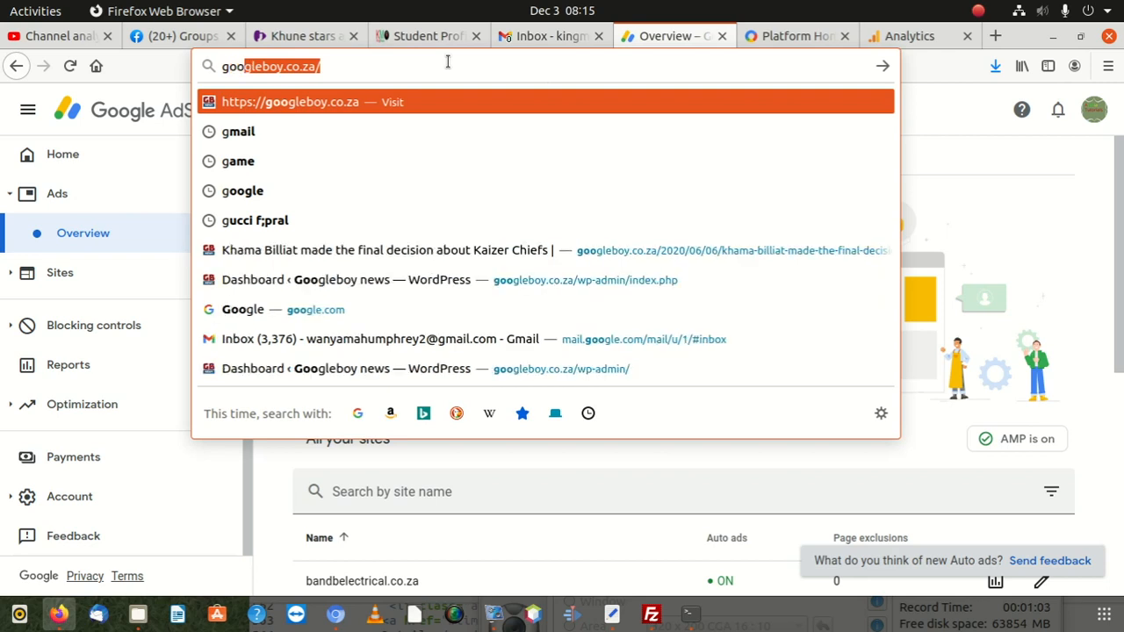
type("oo")
key("Return")
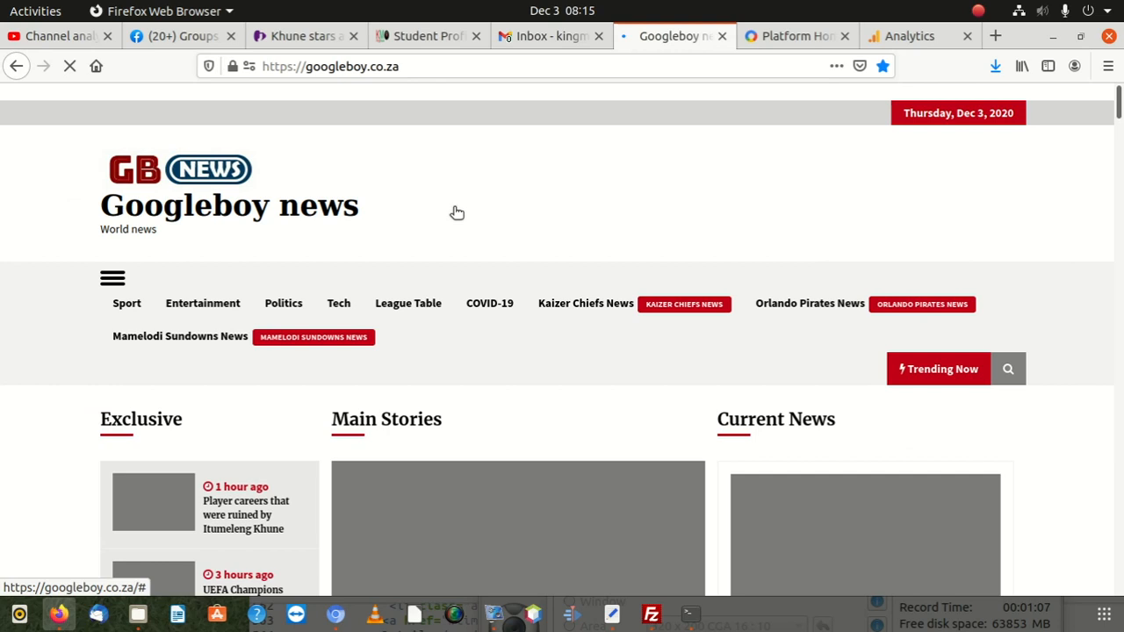
Step: Look over the homepage for ads and open the article "Player careers that were ruined by Itumeleng Khune"
scroll(488, 347, "down", 3)
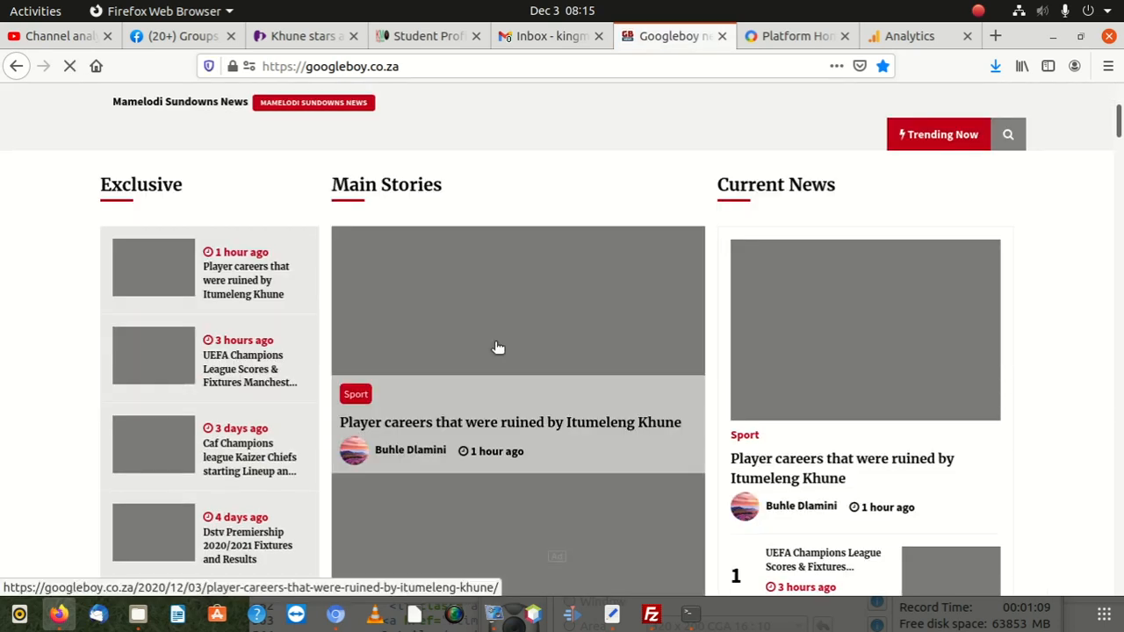
scroll(497, 348, "up", 6)
scroll(497, 374, "down", 7)
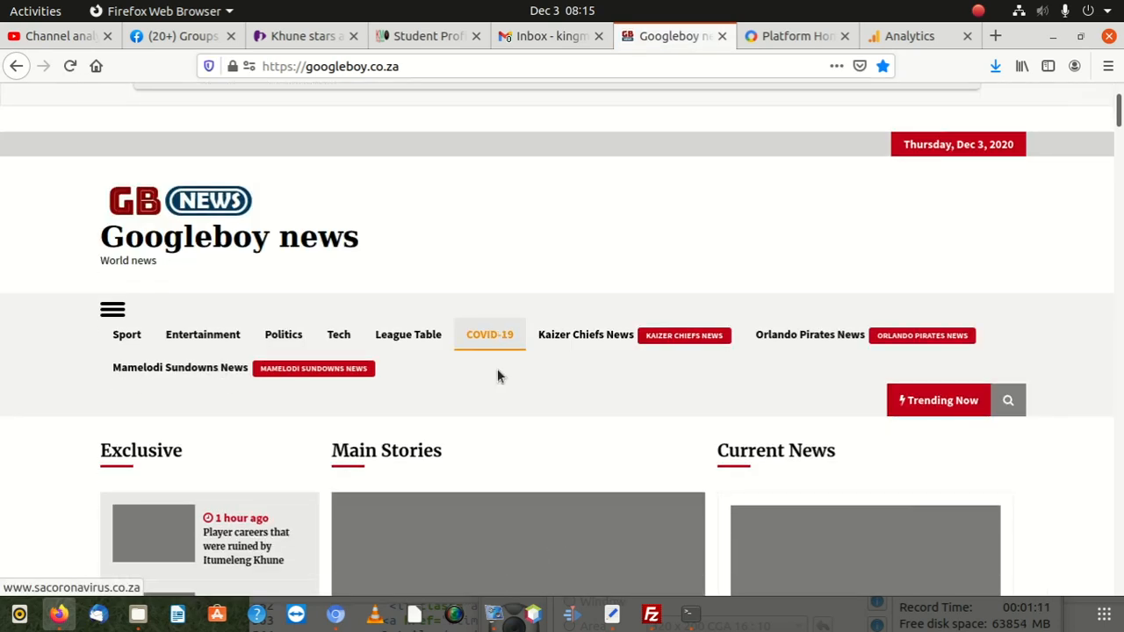
left_click(524, 385)
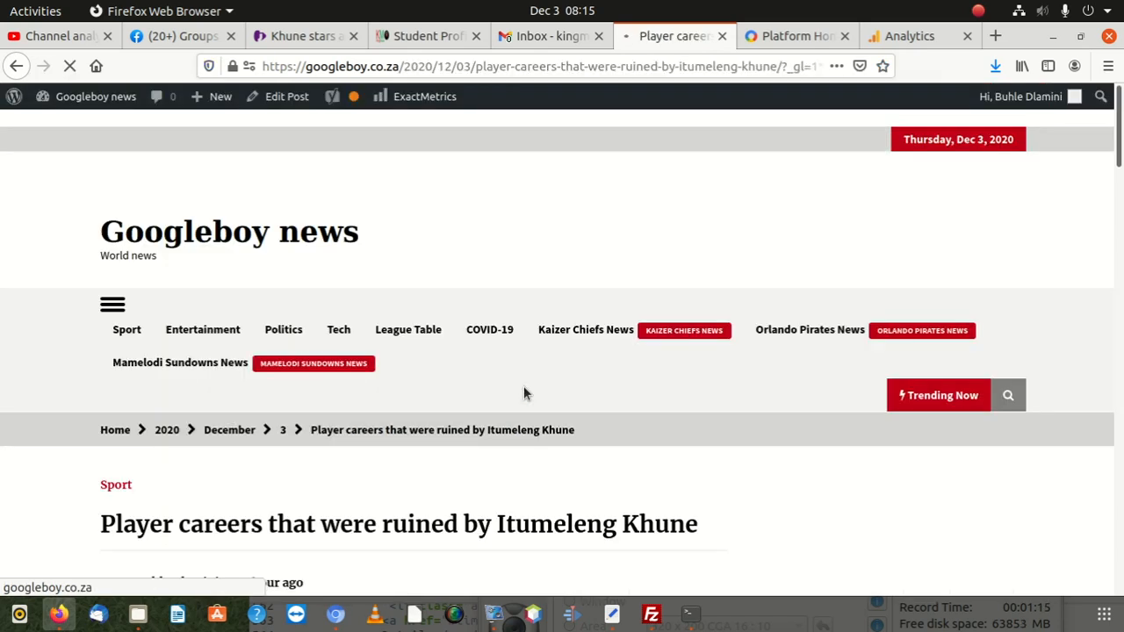
Step: Examine the article page from its header to the comment section for displayed ads
scroll(452, 364, "down", 5)
scroll(402, 380, "down", 15)
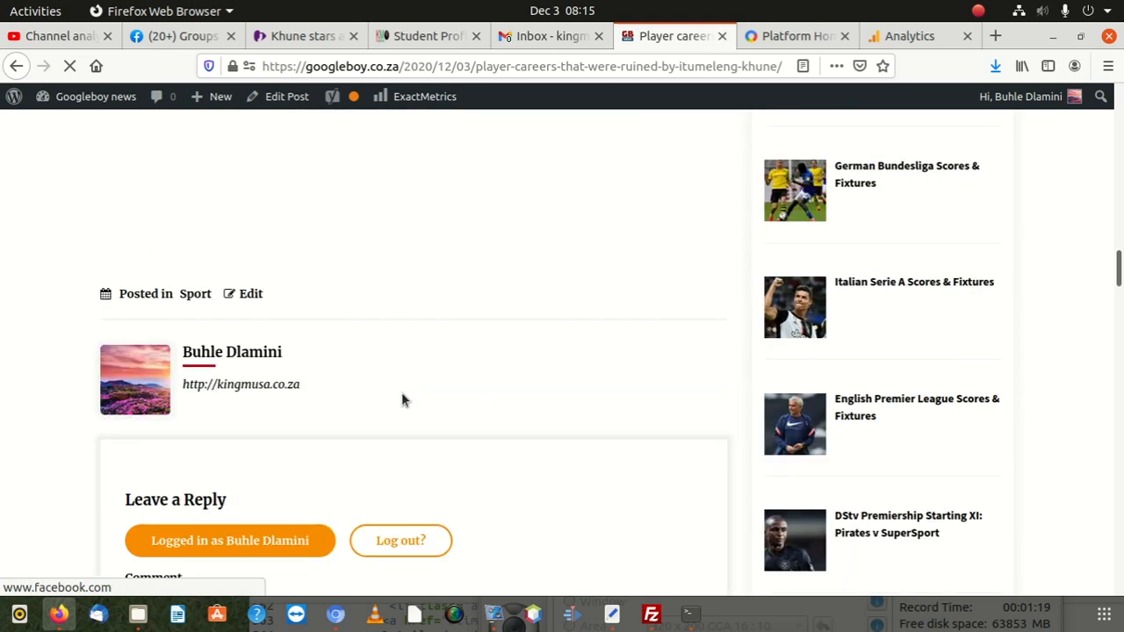
scroll(401, 400, "down", 3)
scroll(399, 402, "up", 14)
scroll(399, 396, "up", 15)
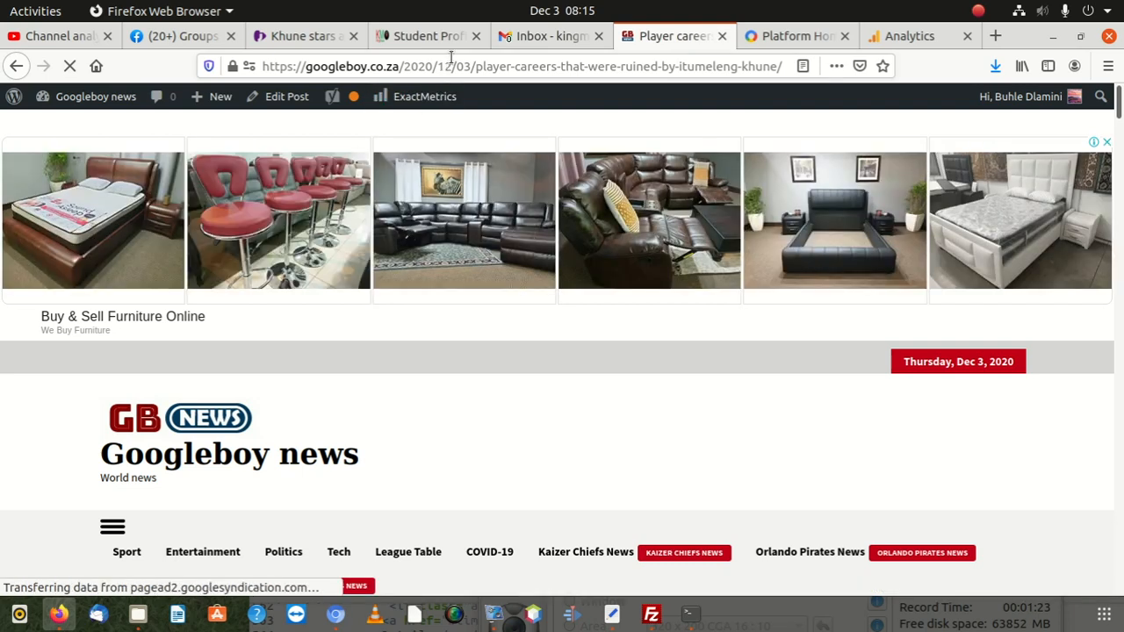
key("ctrl+l")
left_click(57, 384)
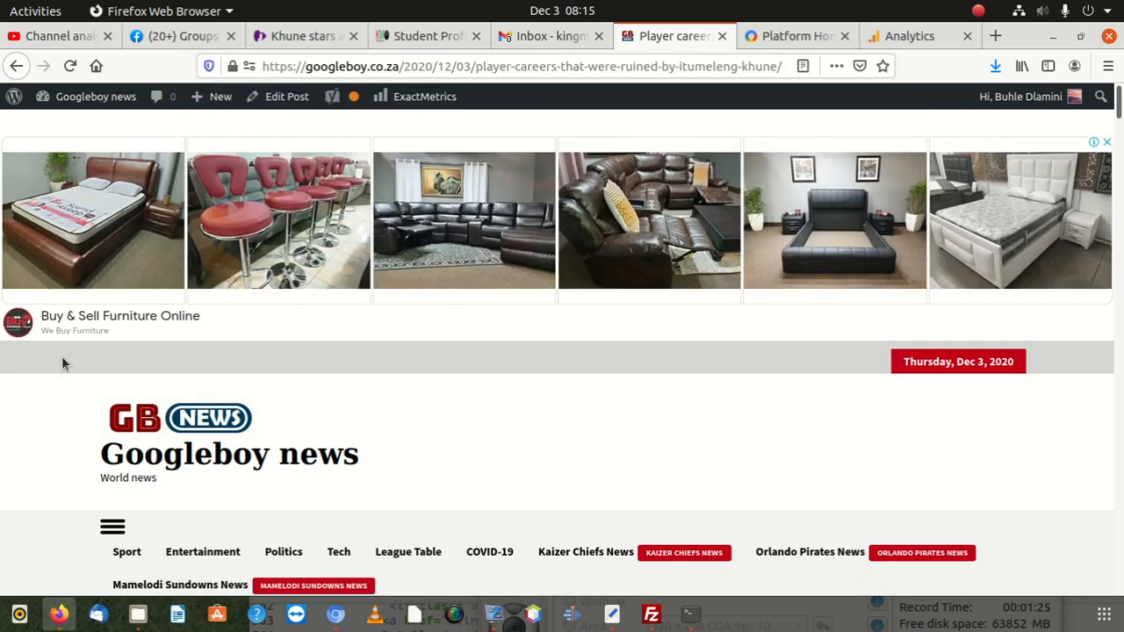
scroll(341, 355, "down", 5)
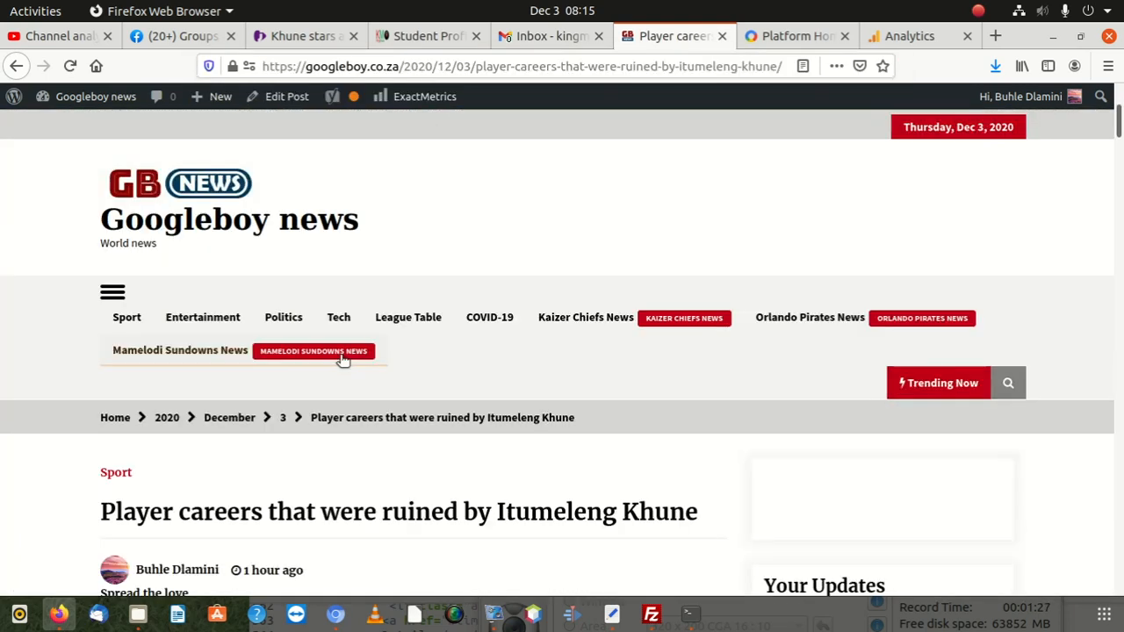
scroll(344, 364, "down", 5)
scroll(343, 365, "up", 4)
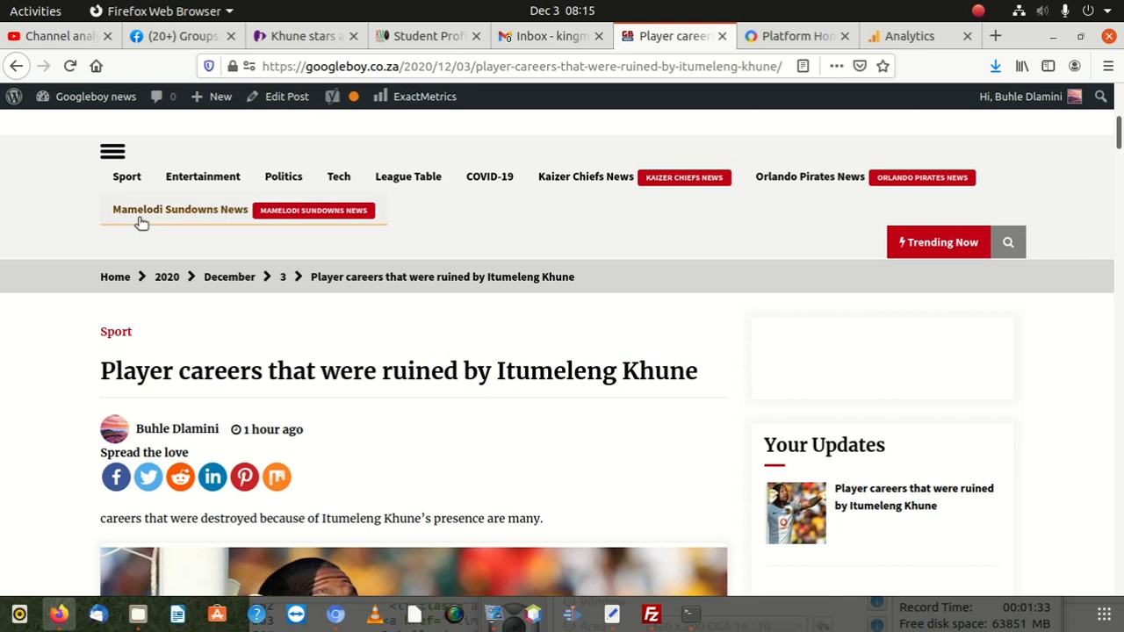
scroll(140, 221, "up", 3)
scroll(146, 230, "up", 3)
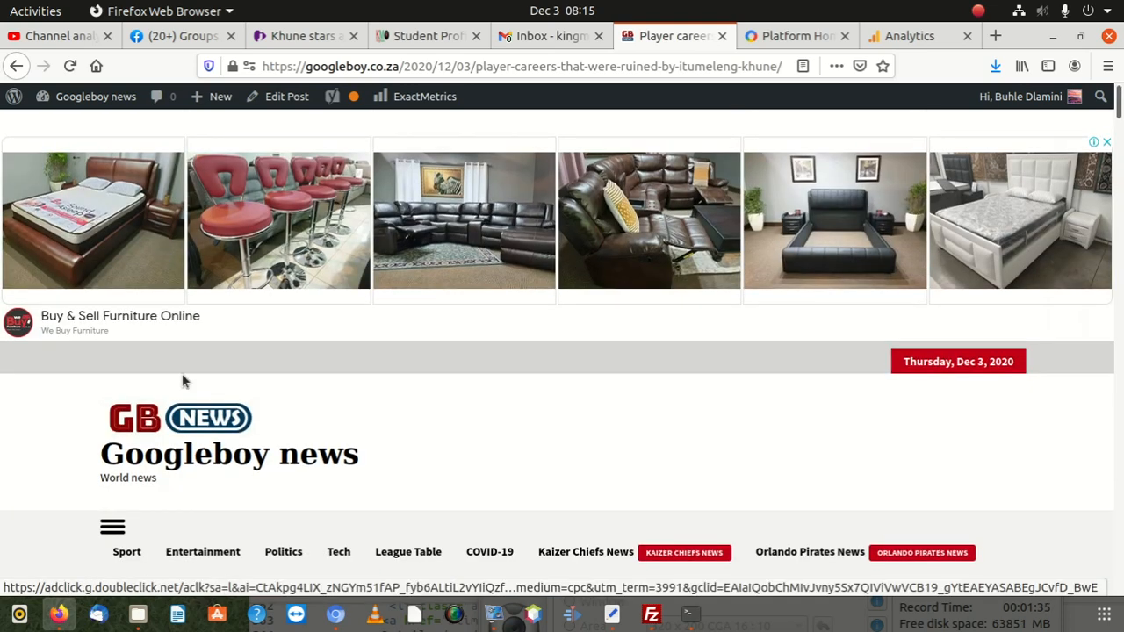
Step: Return to the Googleboy news homepage and reopen the main story about Itumeleng Khune
left_click(202, 425)
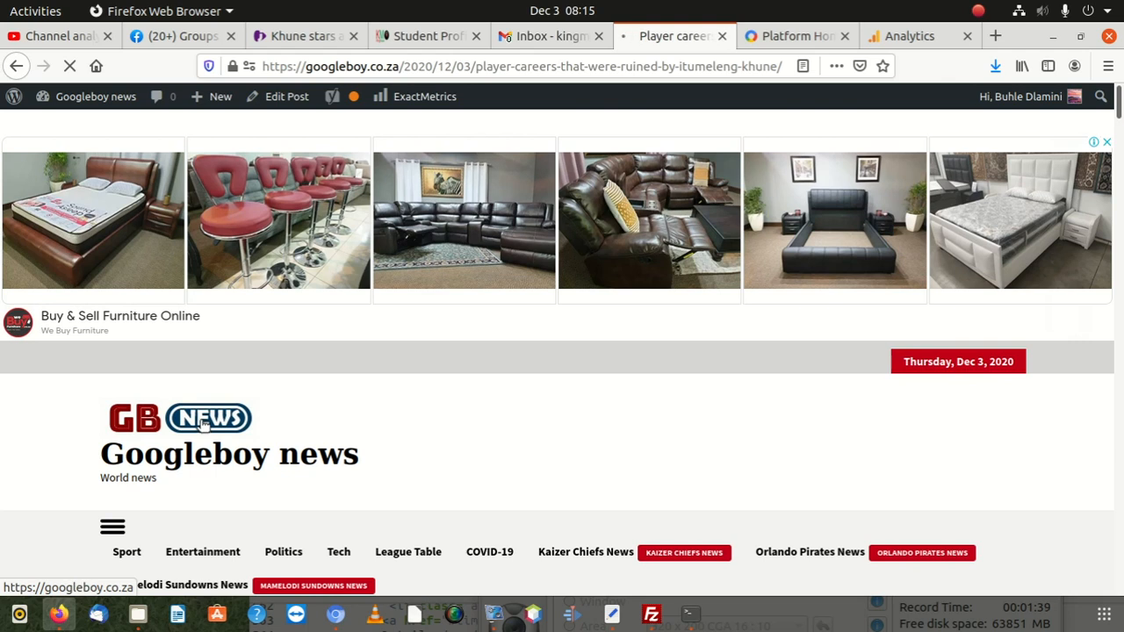
scroll(529, 449, "down", 3)
scroll(530, 449, "up", 3)
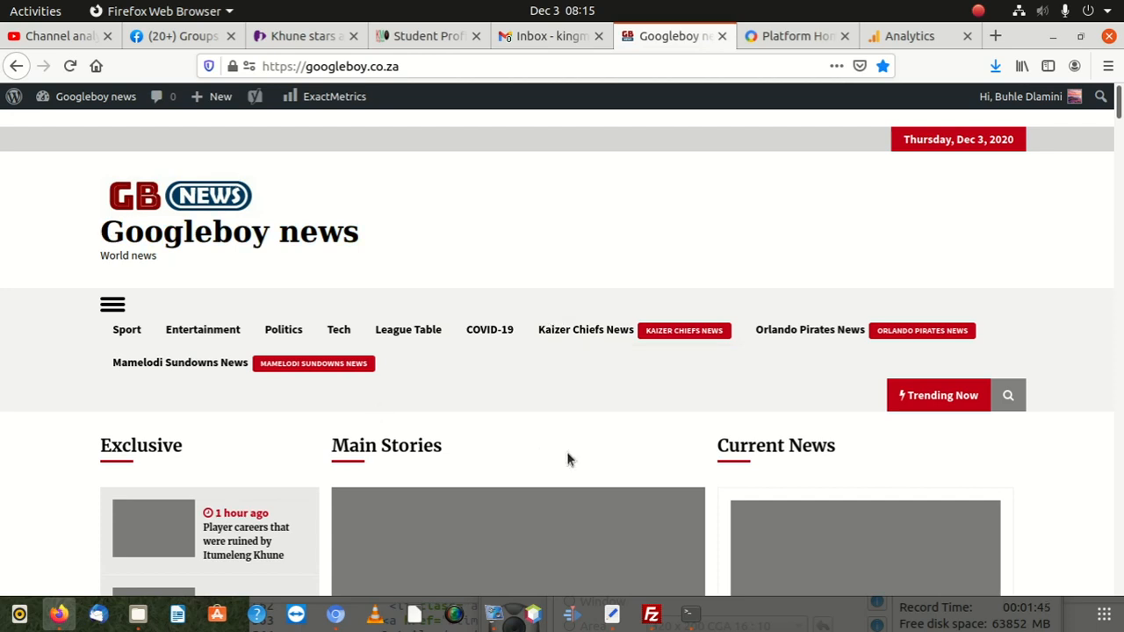
scroll(567, 451, "down", 5)
left_click(514, 404)
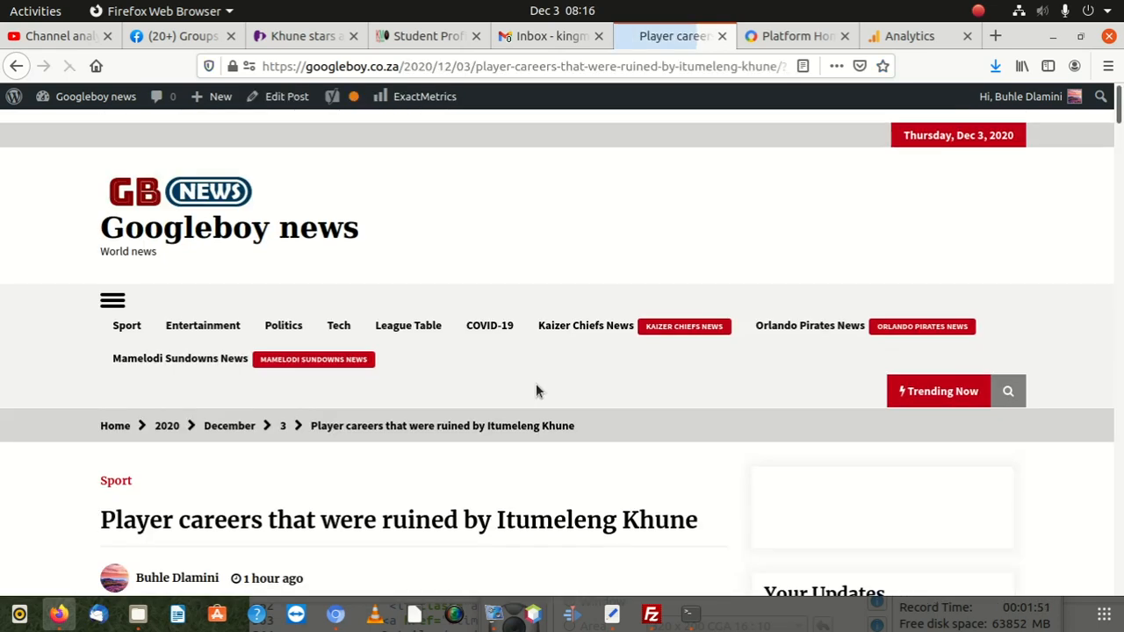
Step: Check the reopened article for ads around its content, comment form and related posts
scroll(538, 386, "down", 5)
scroll(577, 406, "up", 5)
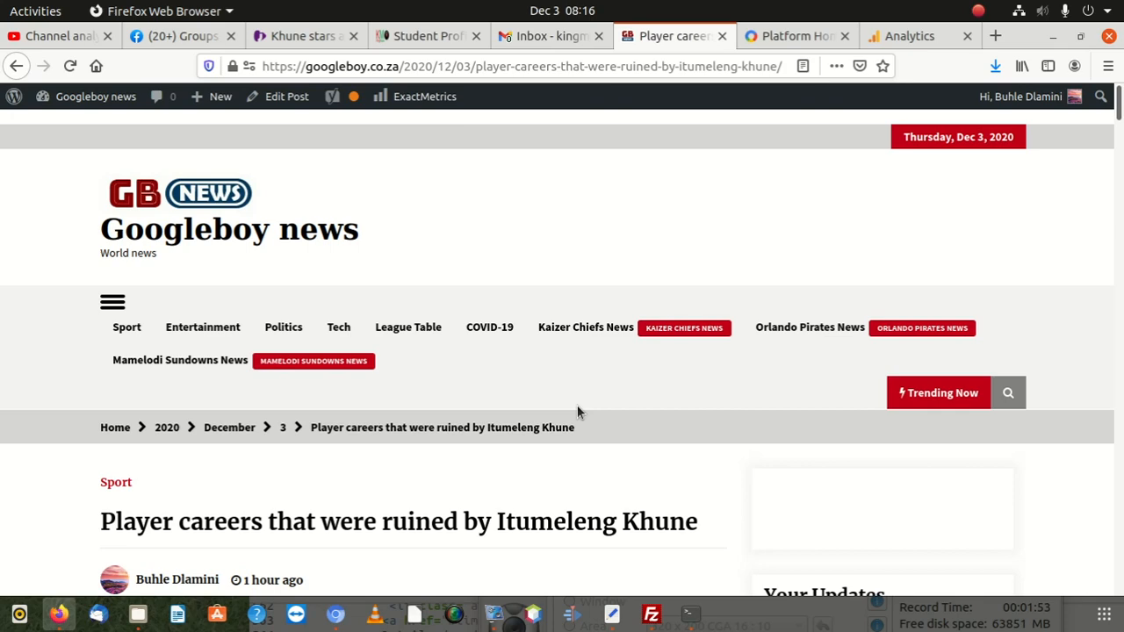
scroll(578, 407, "down", 10)
scroll(635, 337, "up", 10)
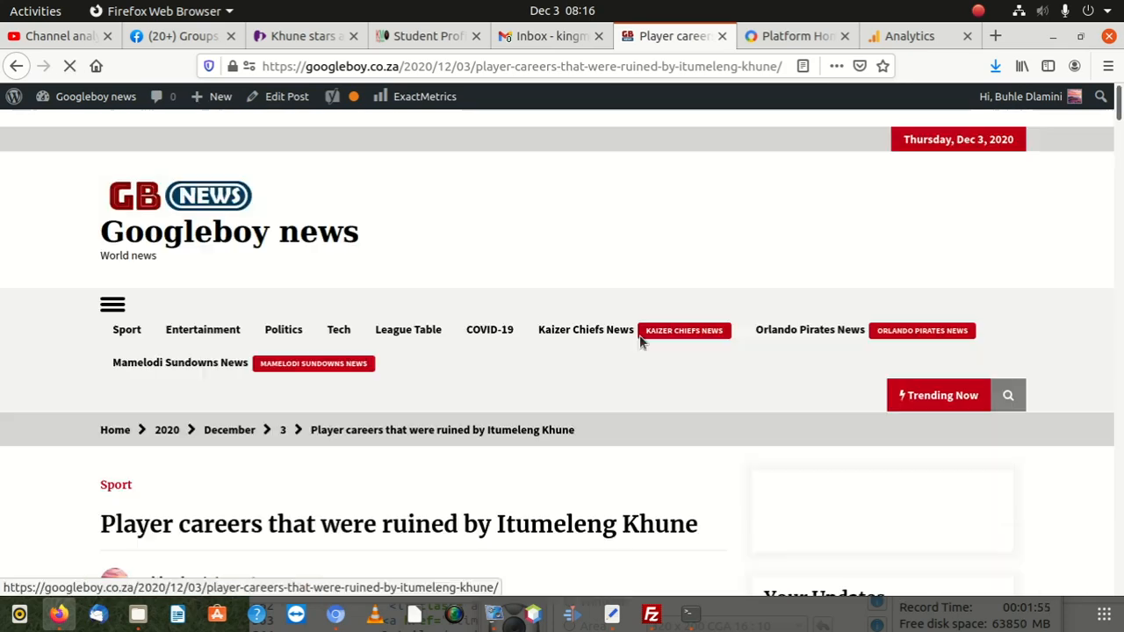
scroll(622, 304, "down", 14)
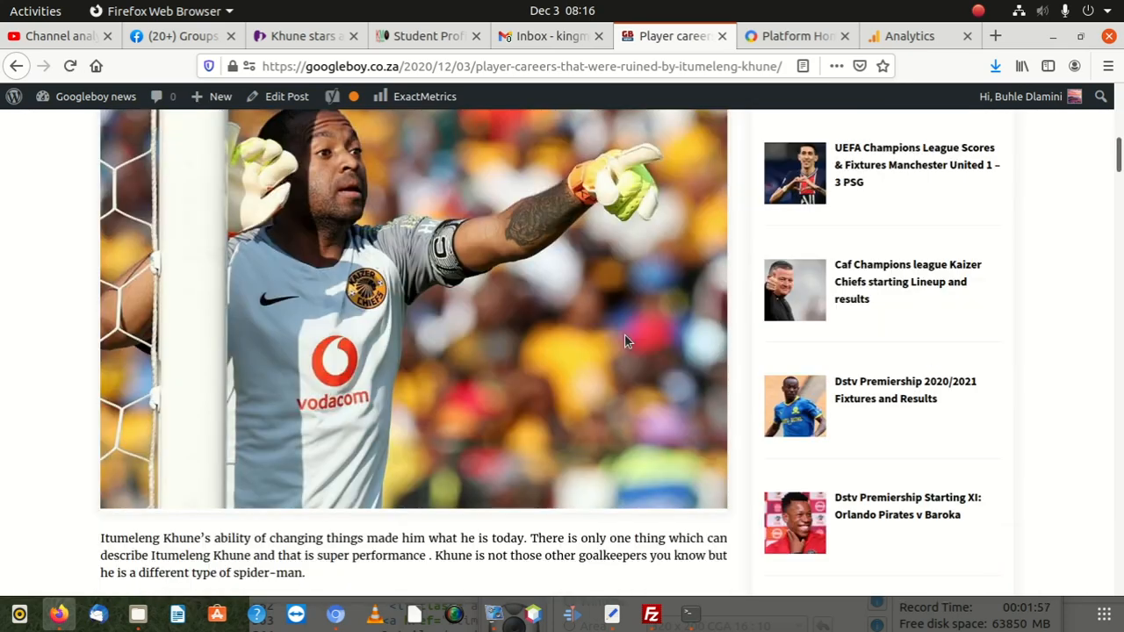
scroll(625, 333, "down", 20)
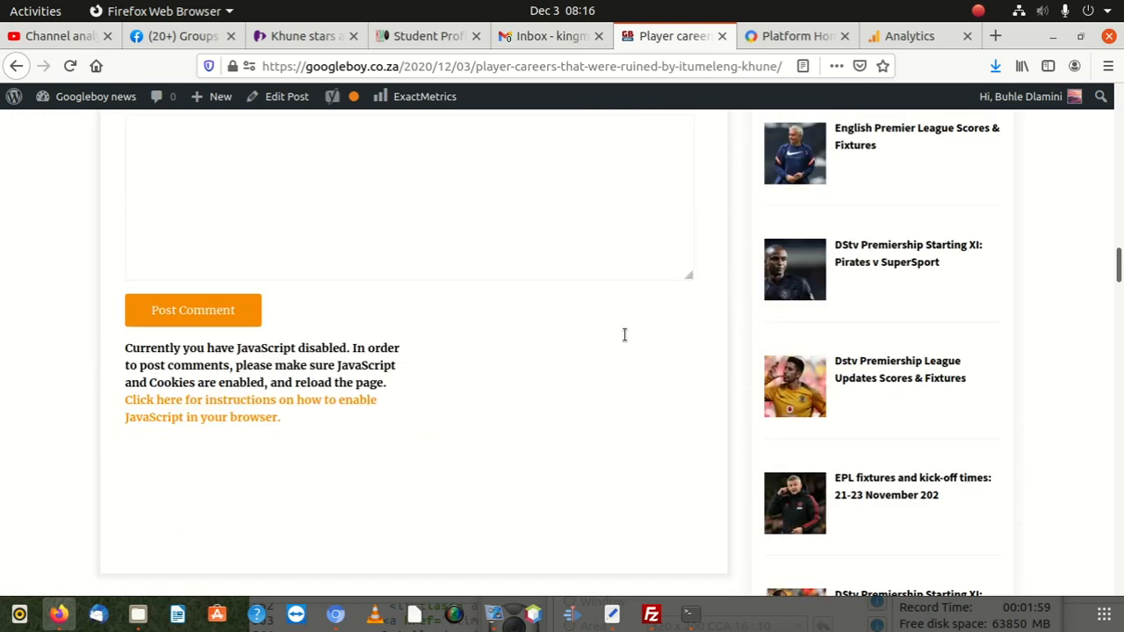
scroll(624, 334, "down", 10)
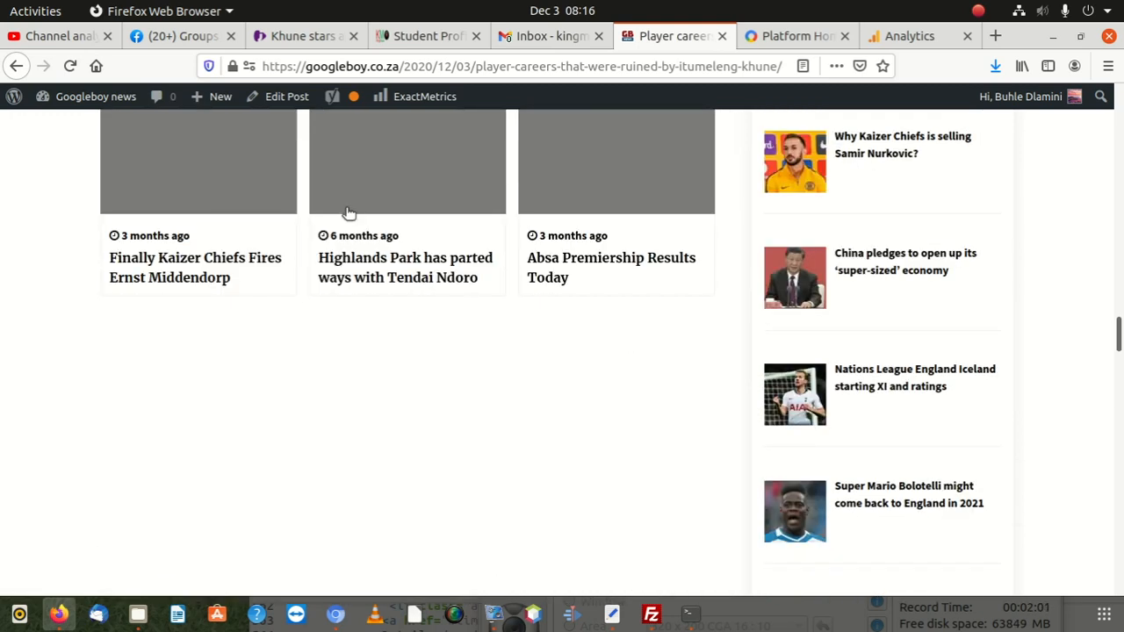
scroll(358, 219, "up", 18)
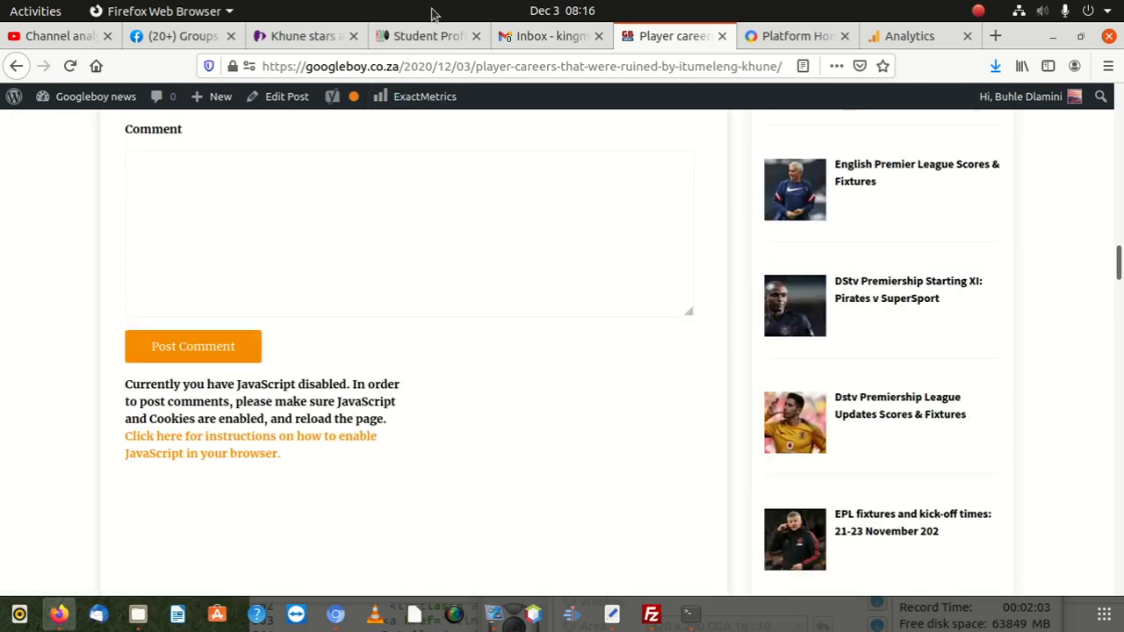
left_click(426, 61)
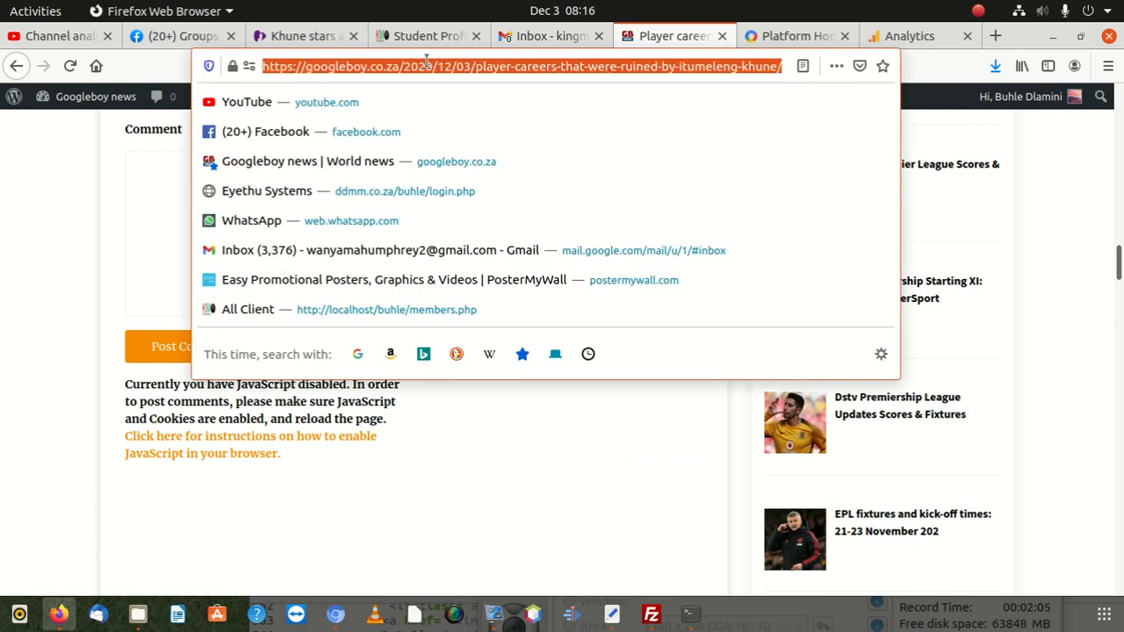
type("google")
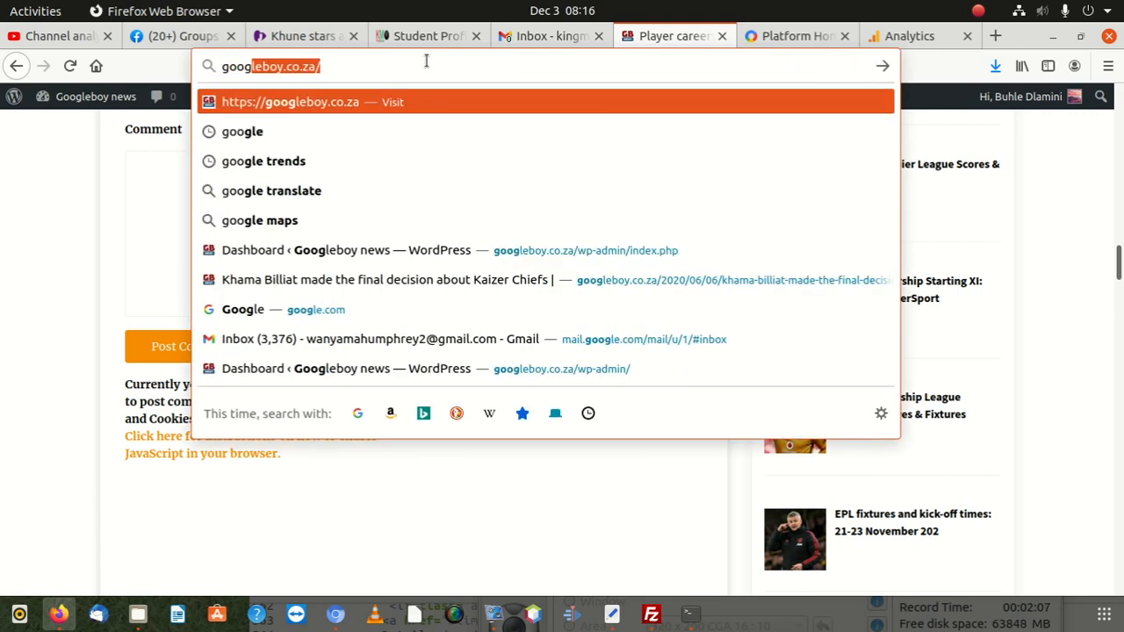
key("BackSpace")
key("BackSpace")
key("BackSpace")
key("BackSpace")
key("BackSpace")
key("BackSpace")
key("BackSpace")
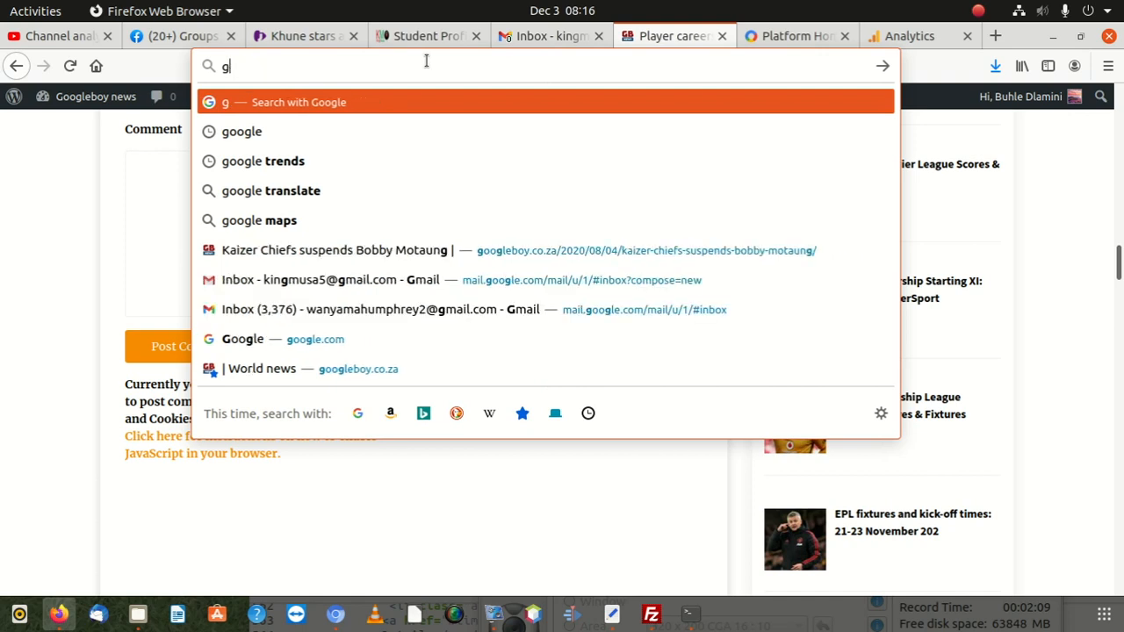
Step: Open the website housetostay.co.za in the current tab
type("house")
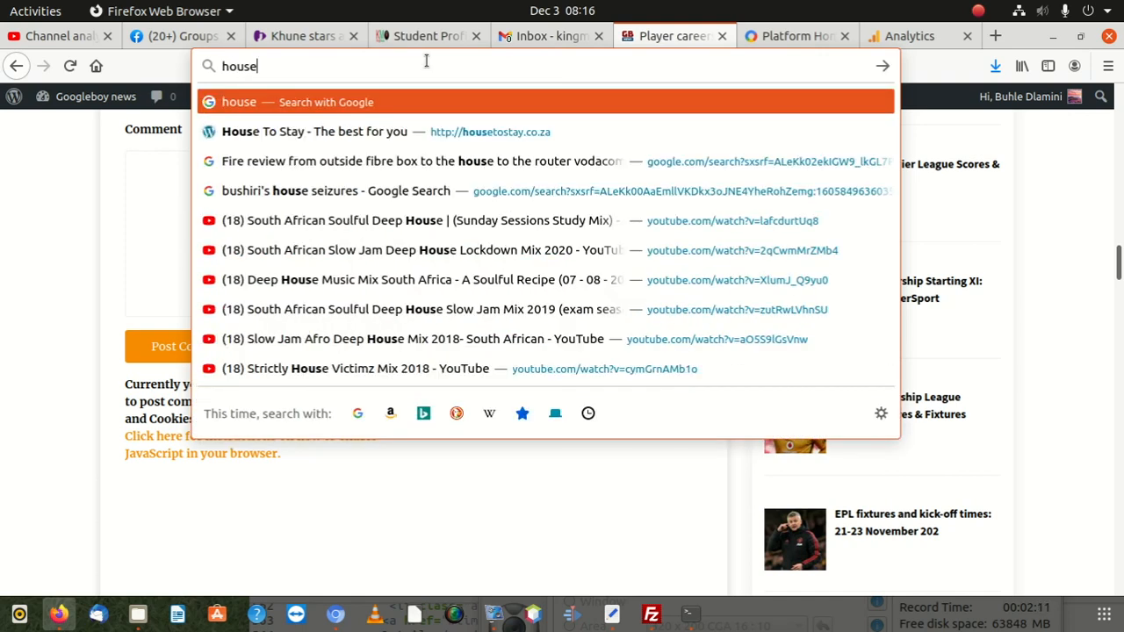
type("tostay")
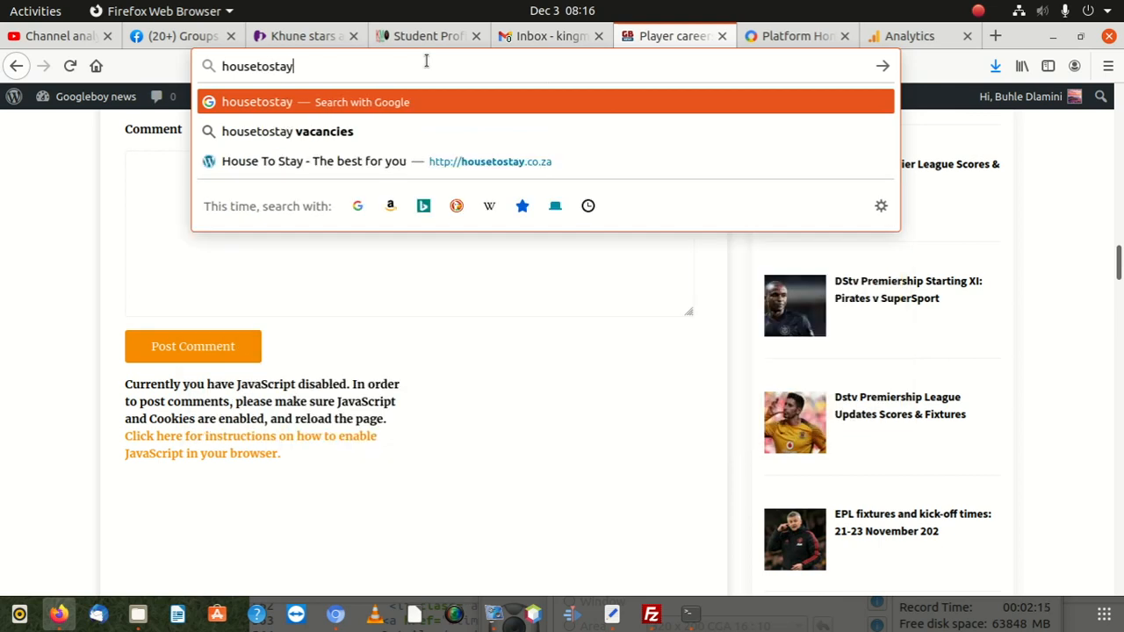
type(".co")
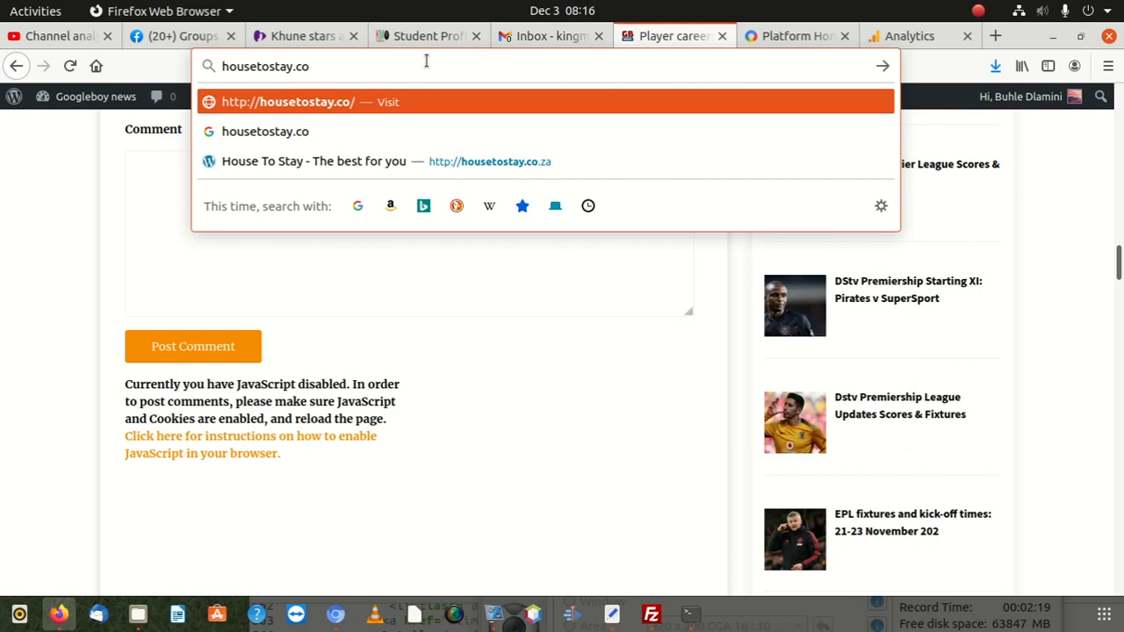
type(".za")
key("Return")
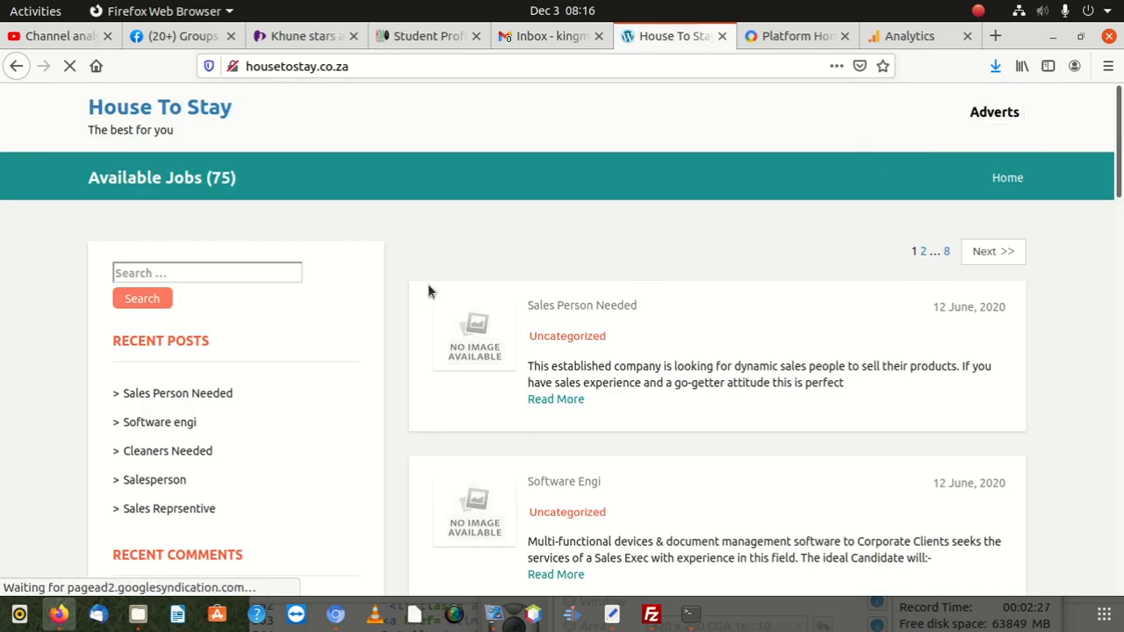
Step: Look over the House To Stay homepage for ads in the sidebar and between the job listings
scroll(275, 273, "down", 3)
scroll(291, 278, "down", 3)
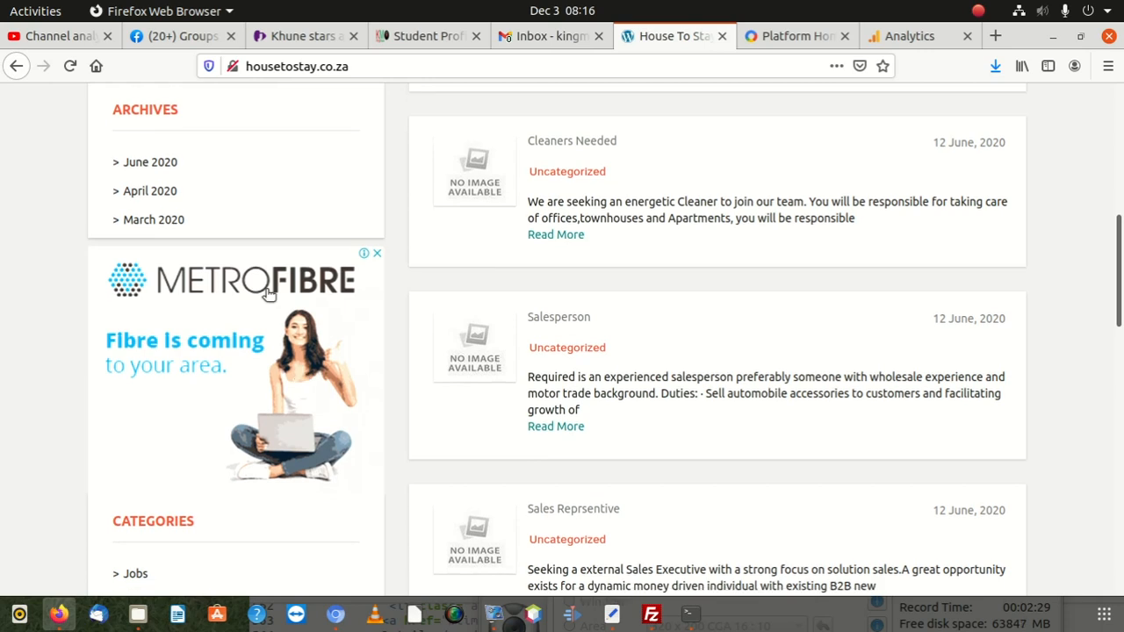
scroll(521, 371, "down", 3)
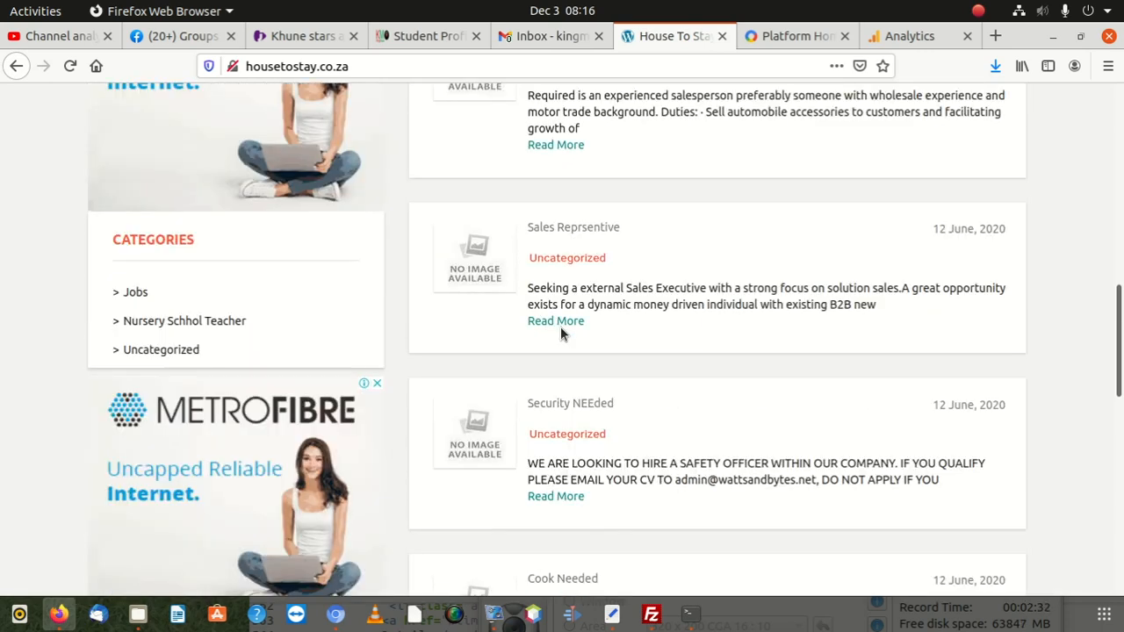
scroll(339, 396, "down", 3)
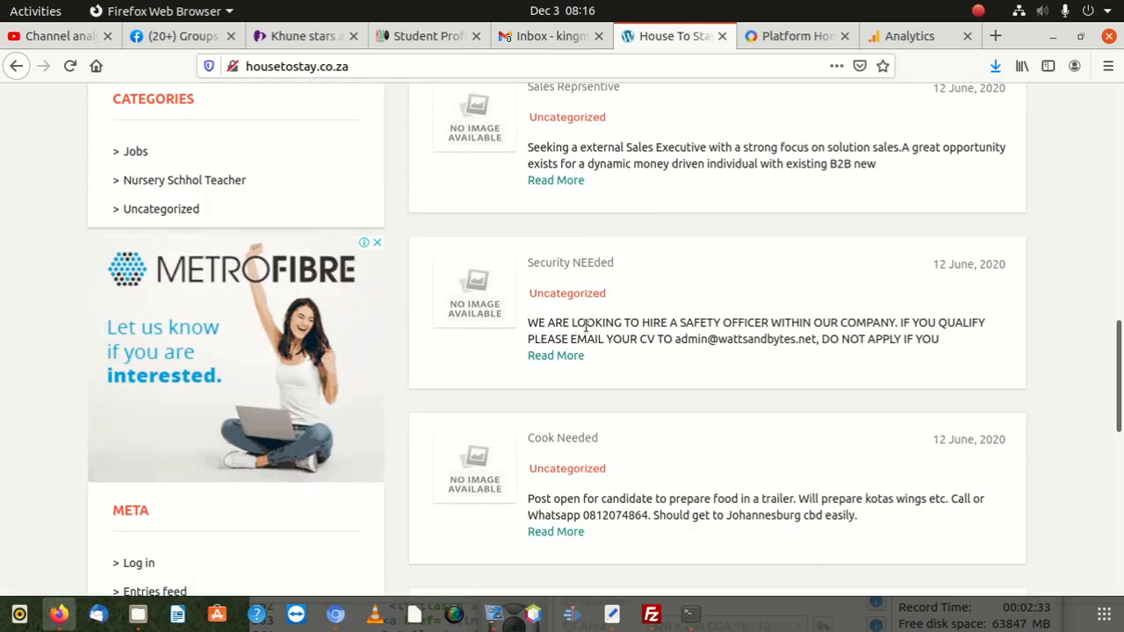
scroll(569, 176, "up", 3)
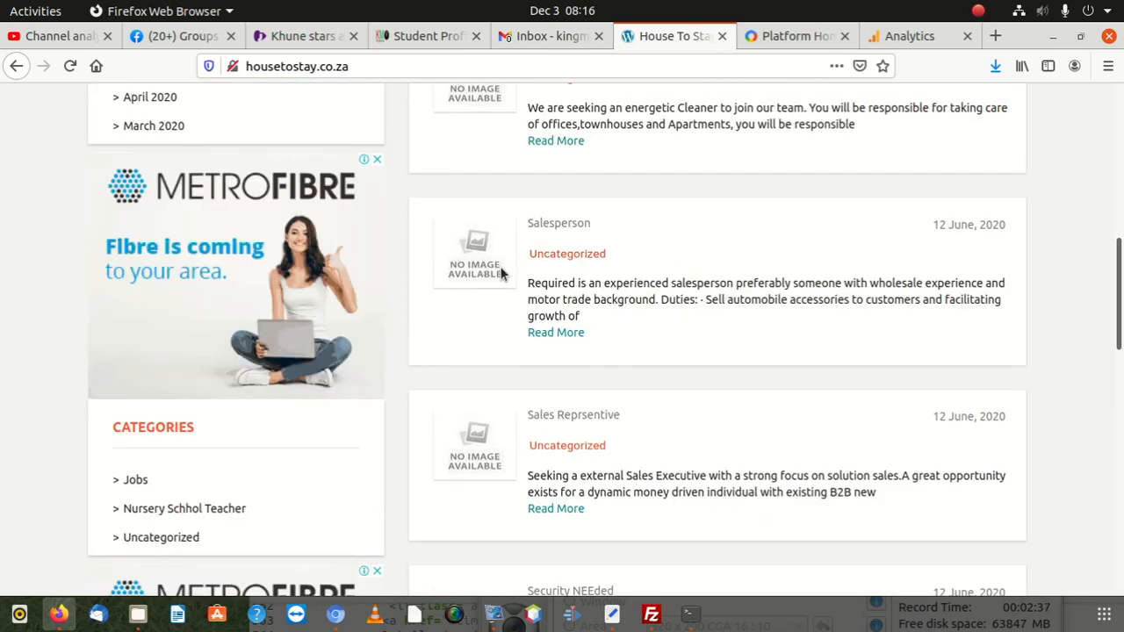
scroll(527, 272, "up", 5)
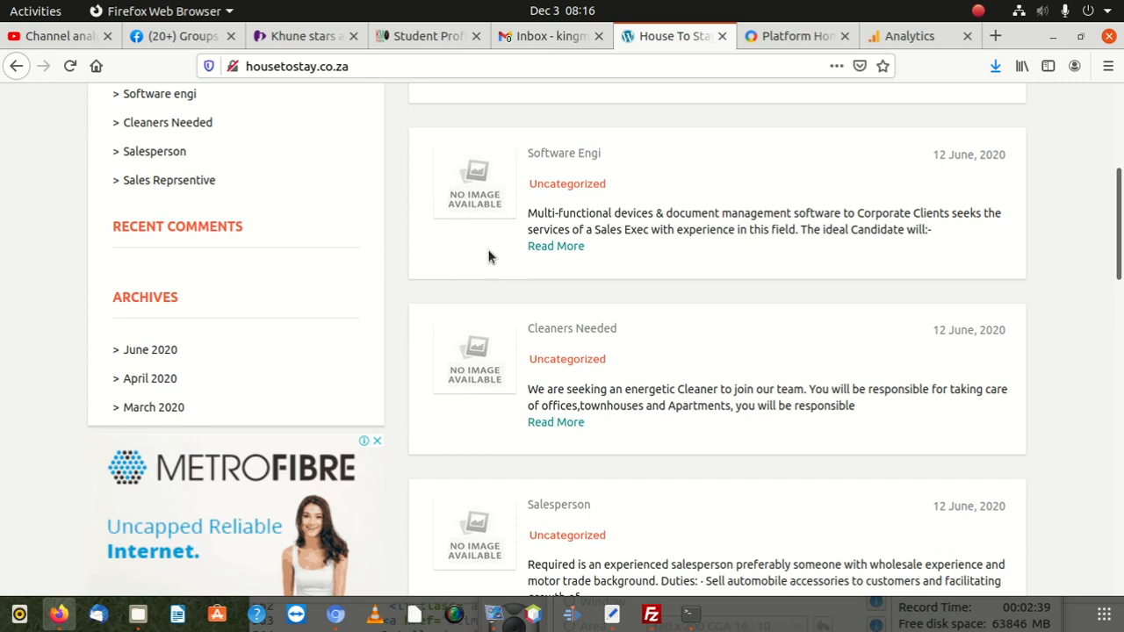
Step: Open the "Software Engi" job post, dismiss the full-page ad, and check the post page for ads down to its reply form
left_click(567, 339)
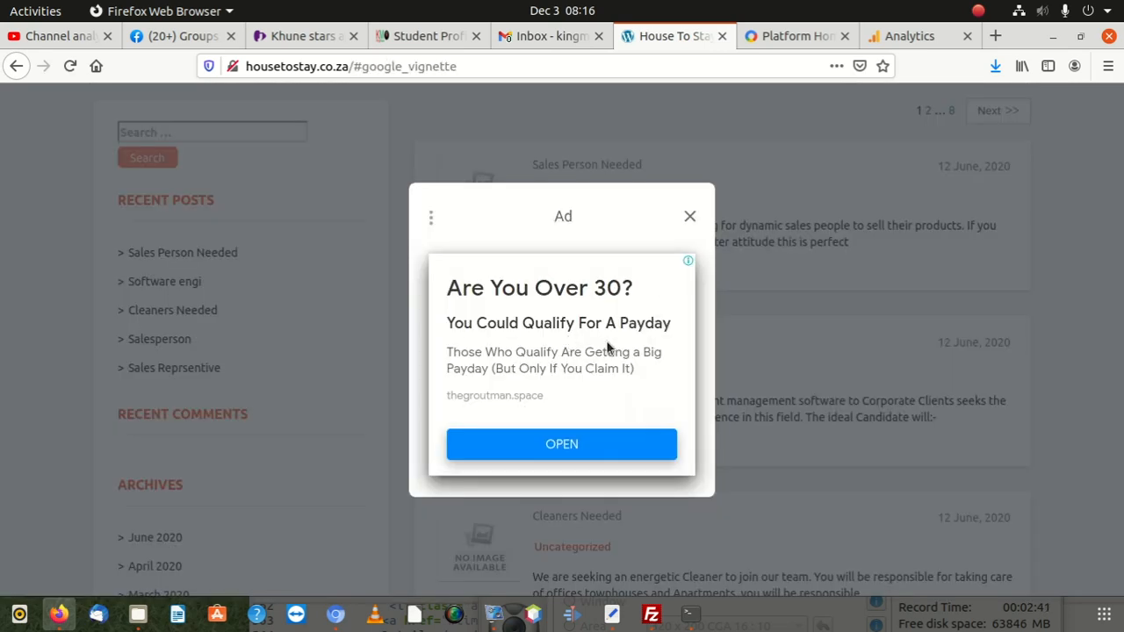
left_click(690, 217)
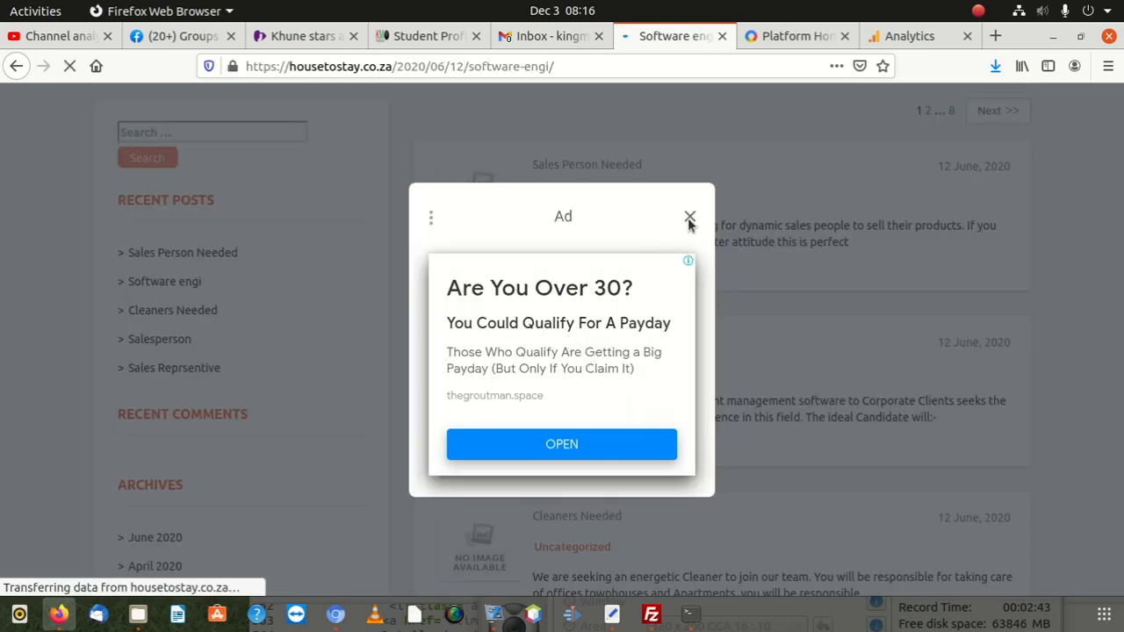
scroll(606, 368, "down", 3)
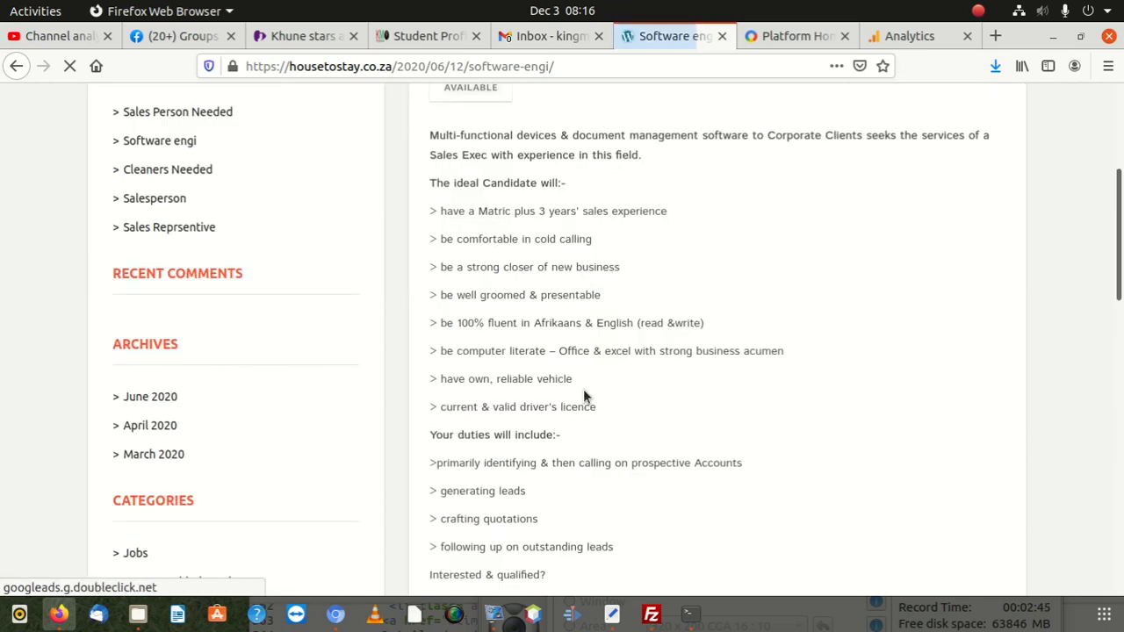
scroll(583, 389, "down", 5)
scroll(584, 404, "down", 5)
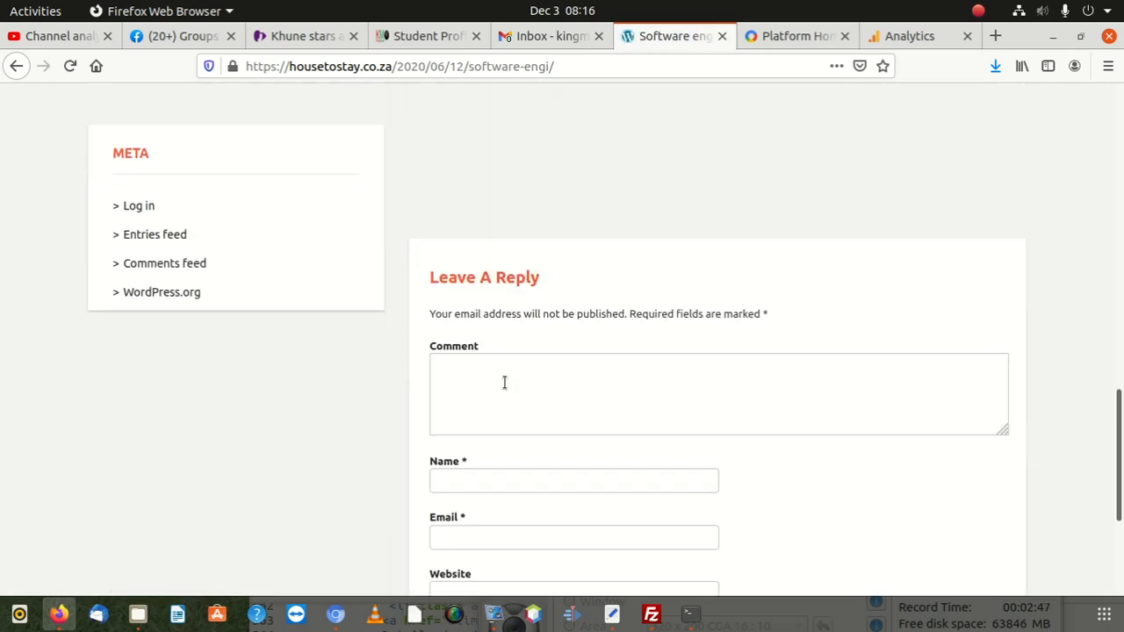
scroll(504, 384, "down", 3)
scroll(318, 334, "up", 15)
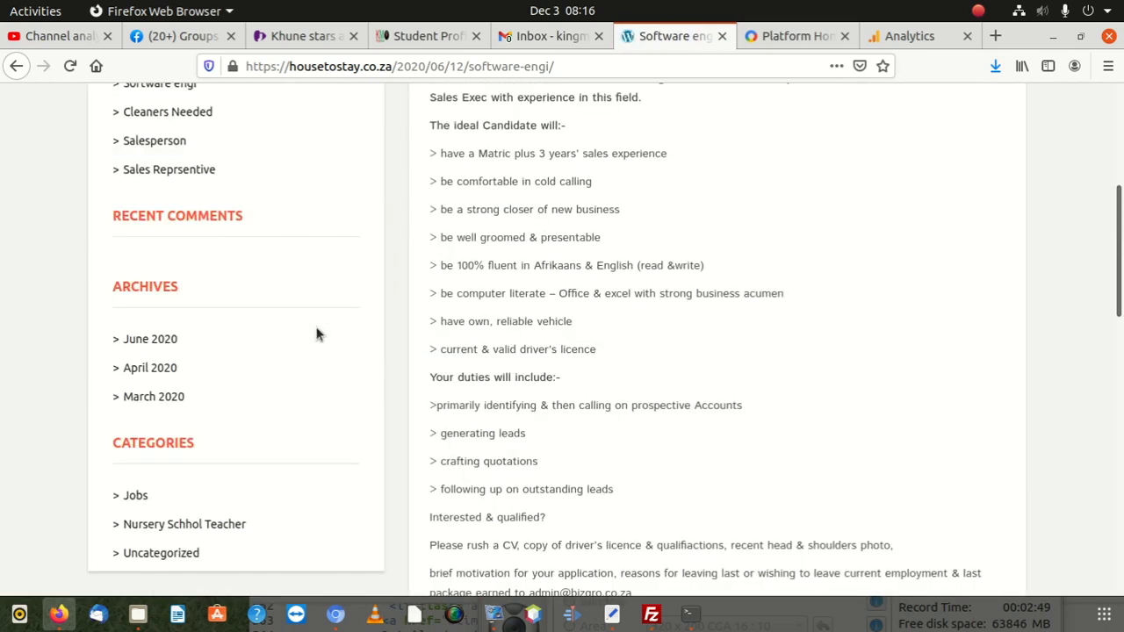
scroll(397, 333, "up", 2)
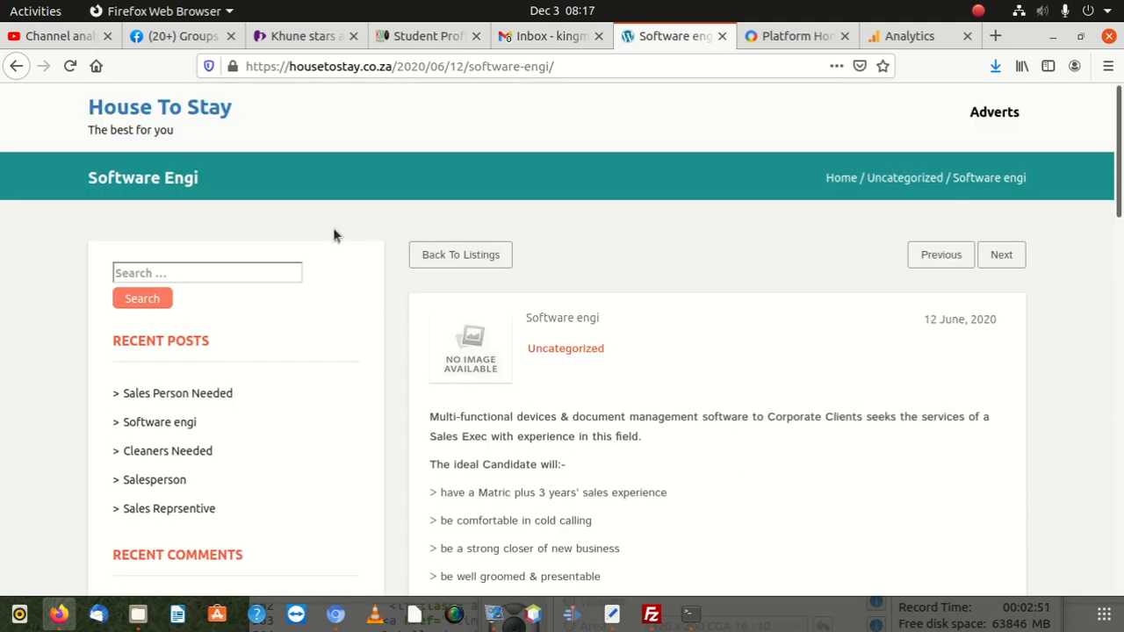
scroll(223, 372, "down", 2)
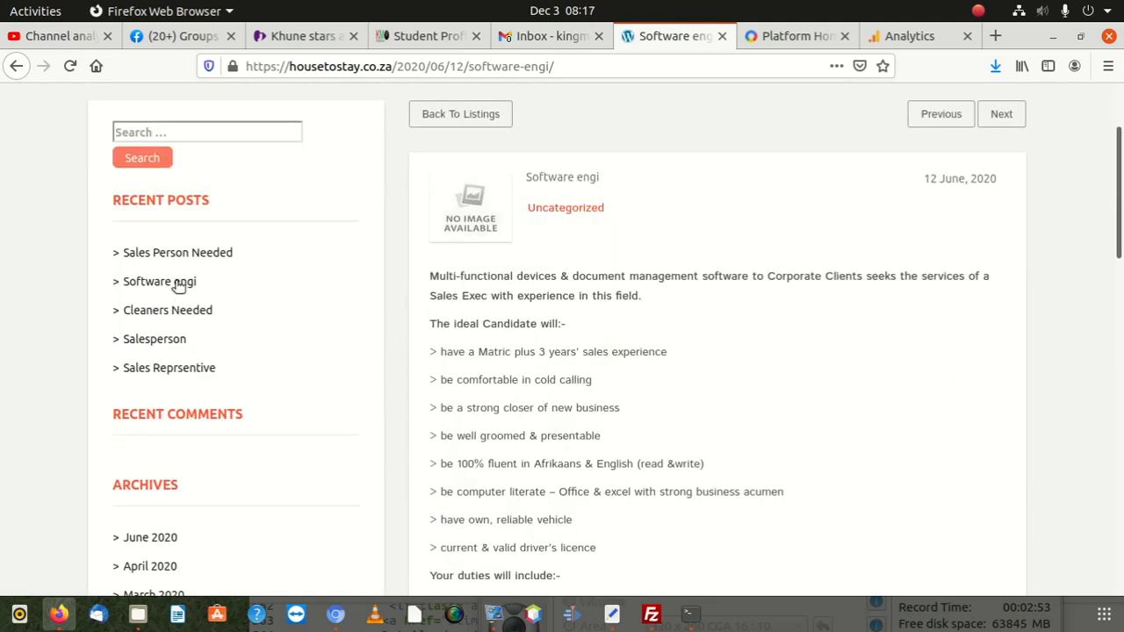
Step: Open the Uncategorized category archive and examine its header, sidebar and listings for displayed ads
left_click(580, 213)
scroll(562, 308, "down", 5)
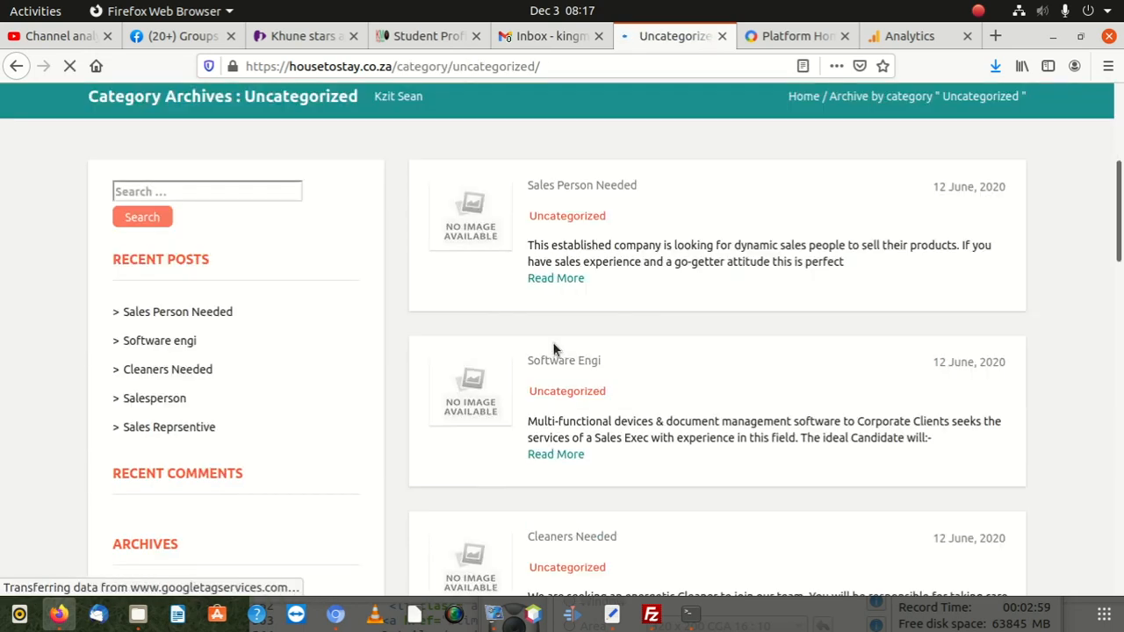
scroll(553, 349, "down", 8)
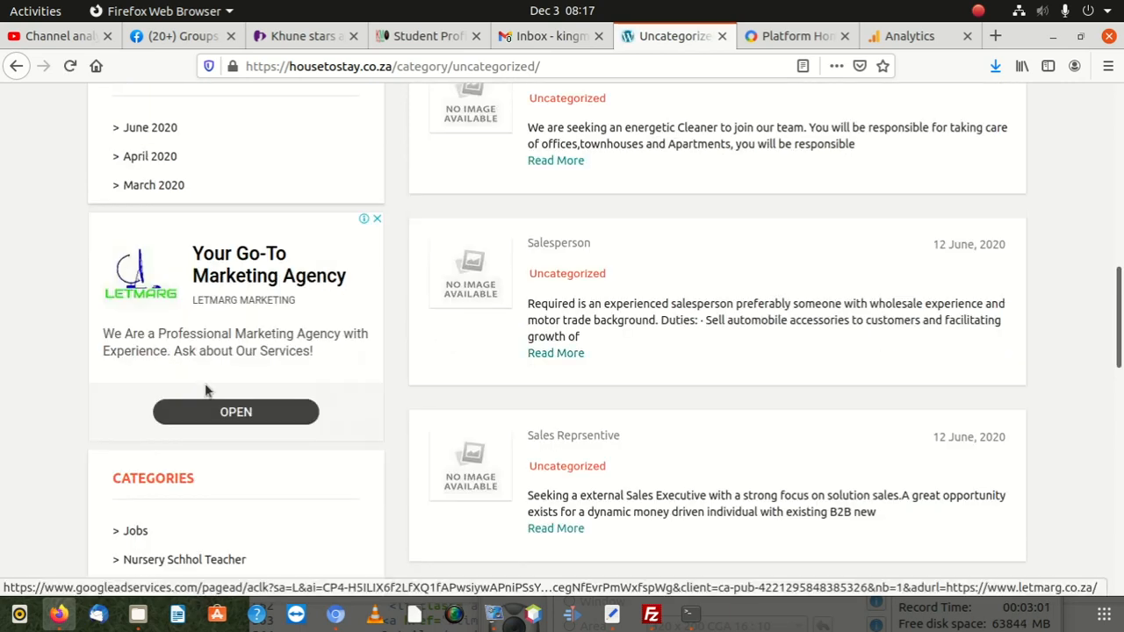
scroll(193, 400, "down", 12)
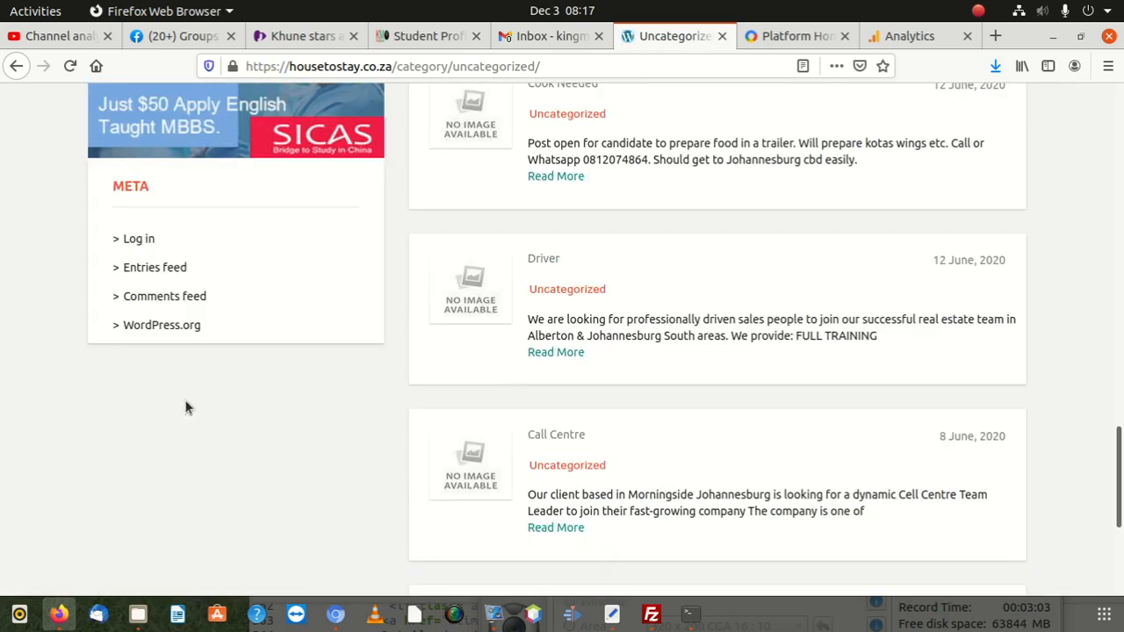
scroll(185, 407, "down", 5)
scroll(185, 406, "up", 20)
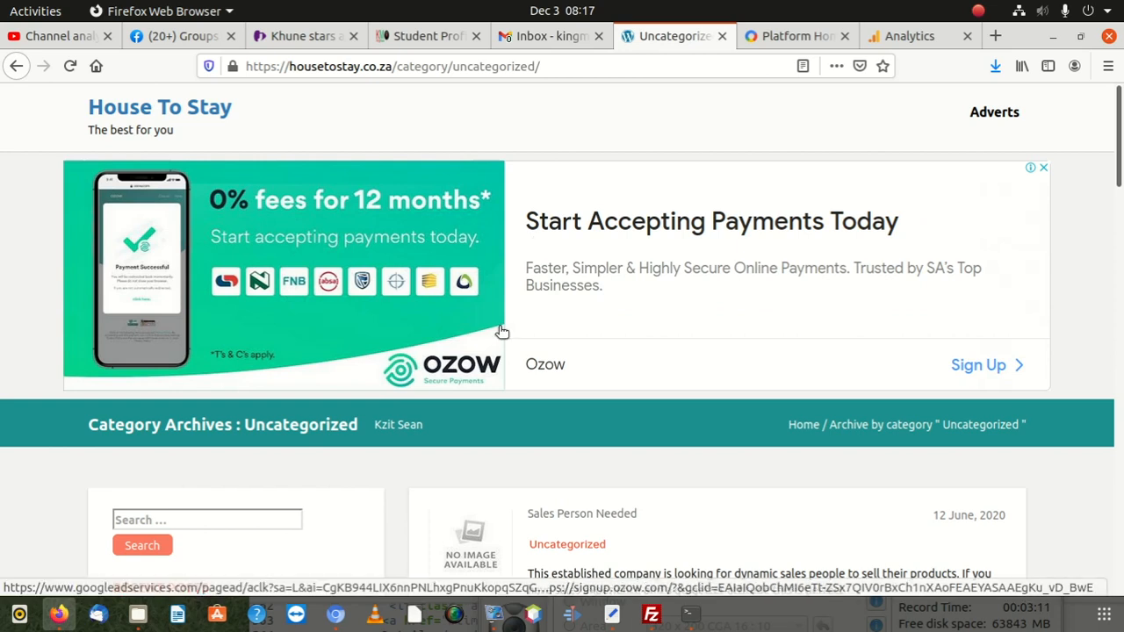
Step: Go to google.com and search for buyjozi.com
left_click(390, 66)
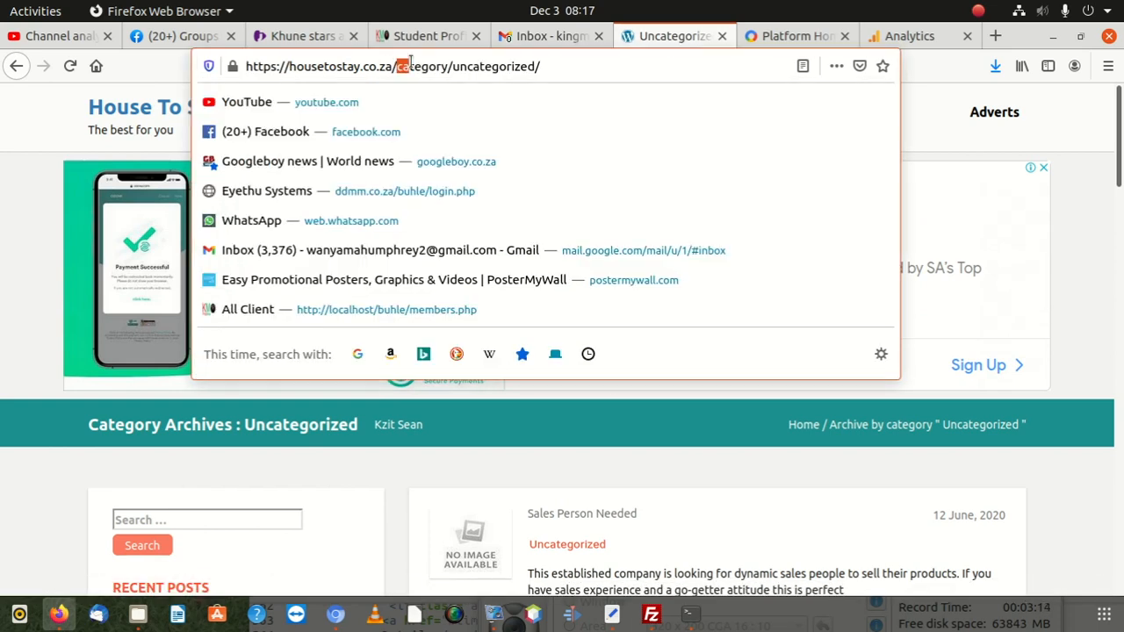
triple_click(410, 66)
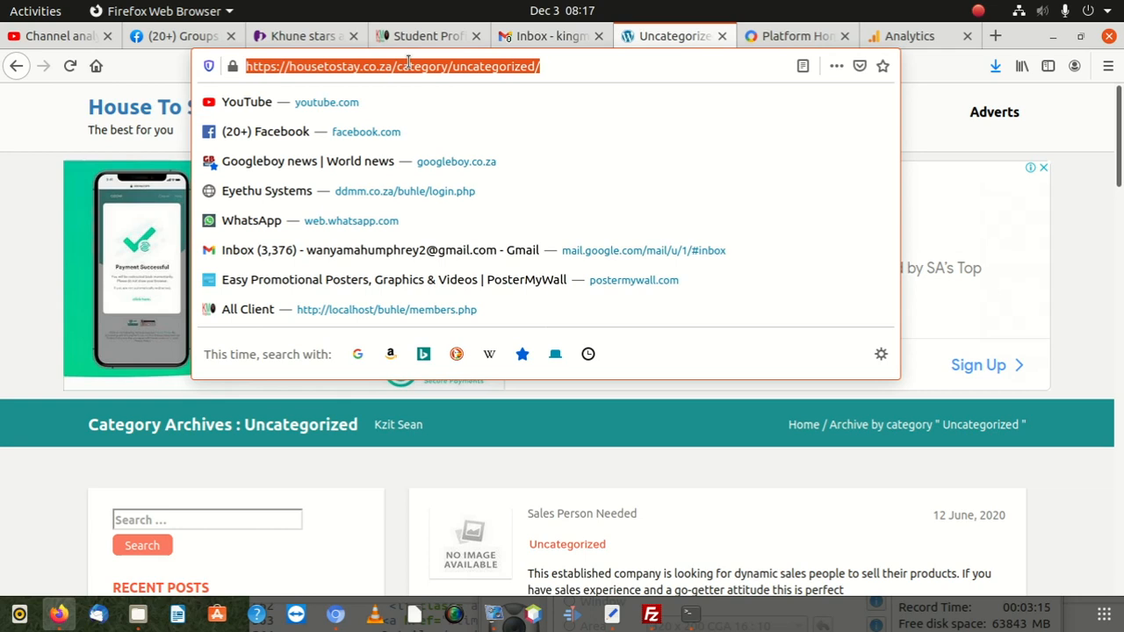
type("google")
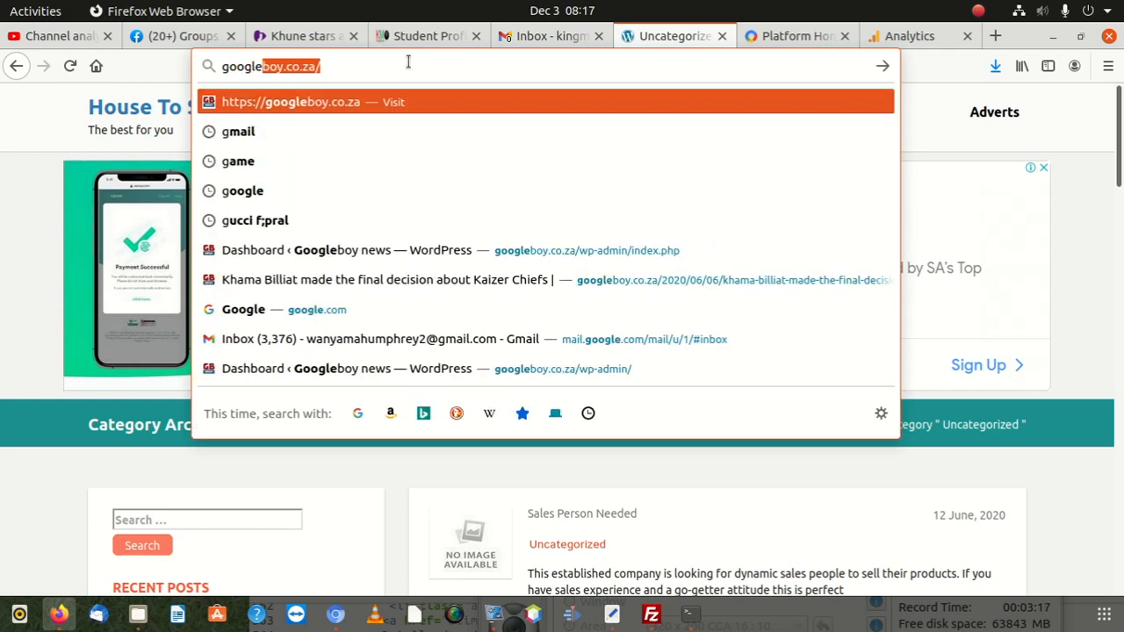
type(".com")
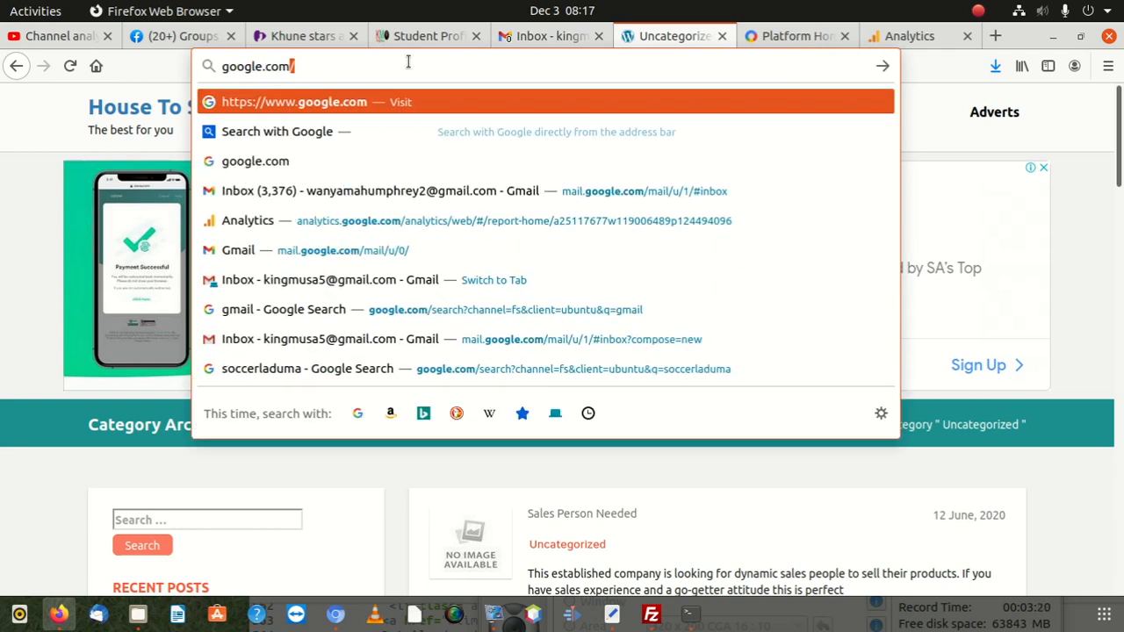
key("Return")
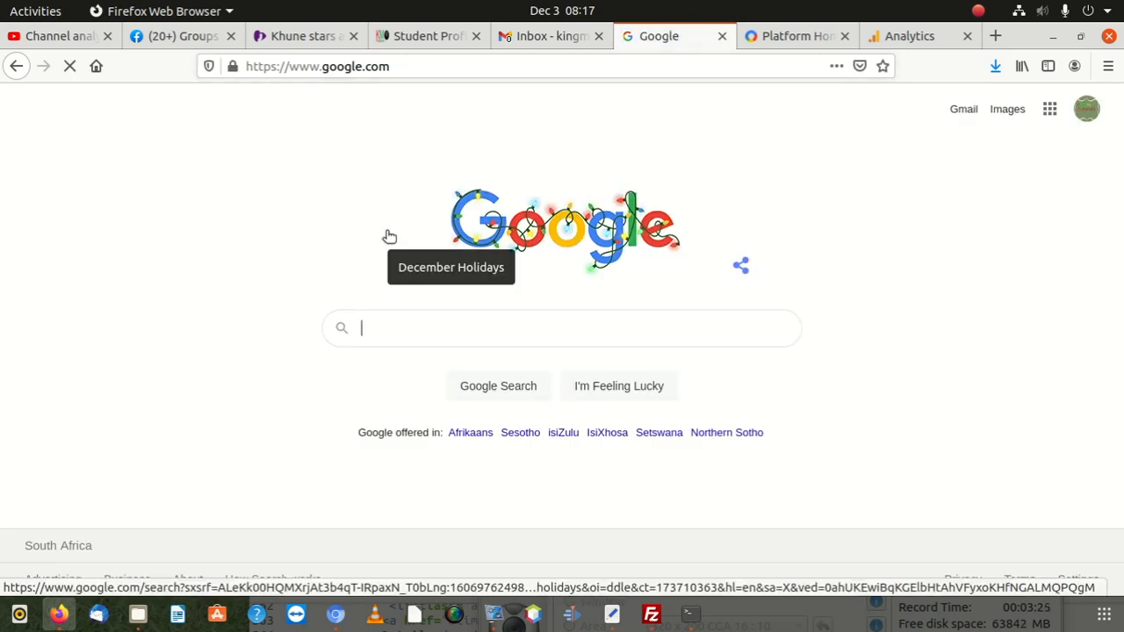
type("buyjozi")
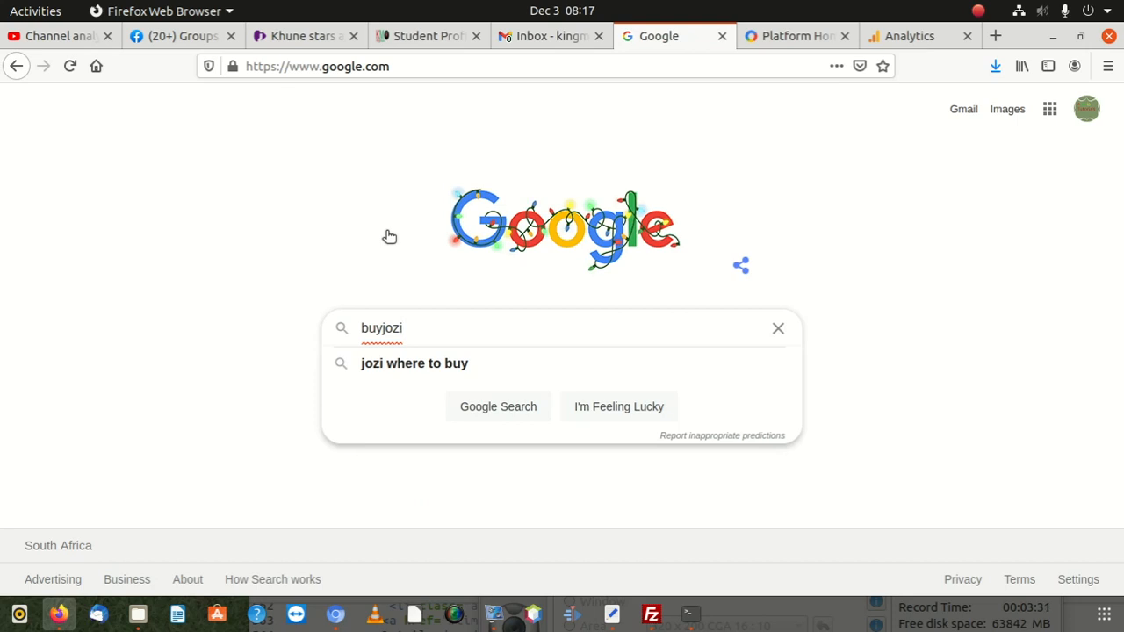
type(".com")
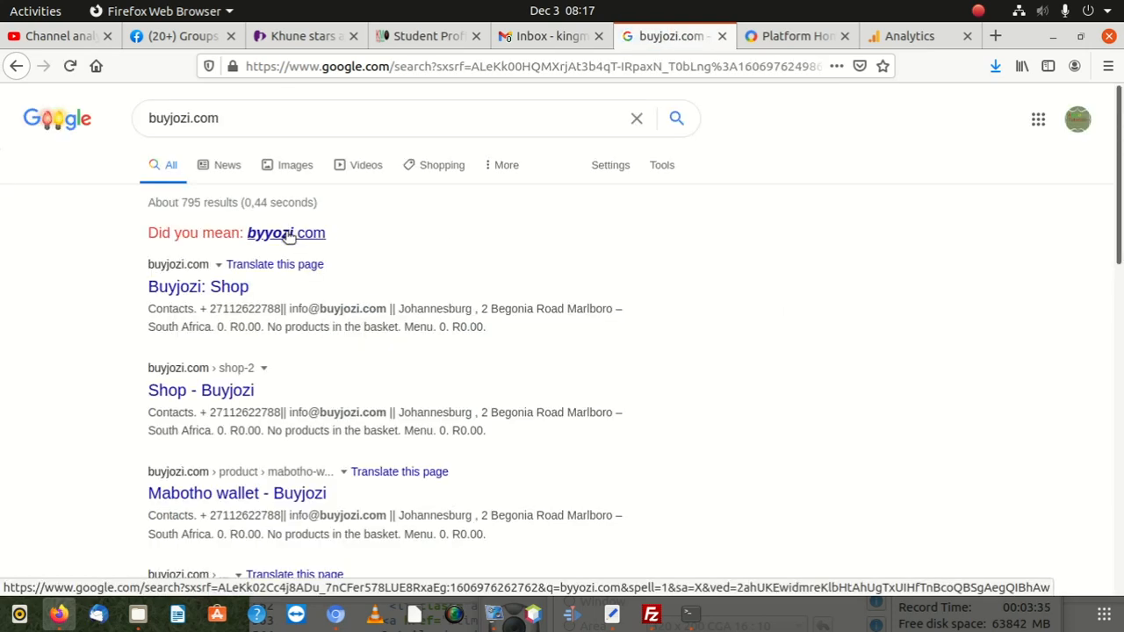
Step: Try the suggested search byyozi.com and change the query back to buyjozi.com
left_click(289, 234)
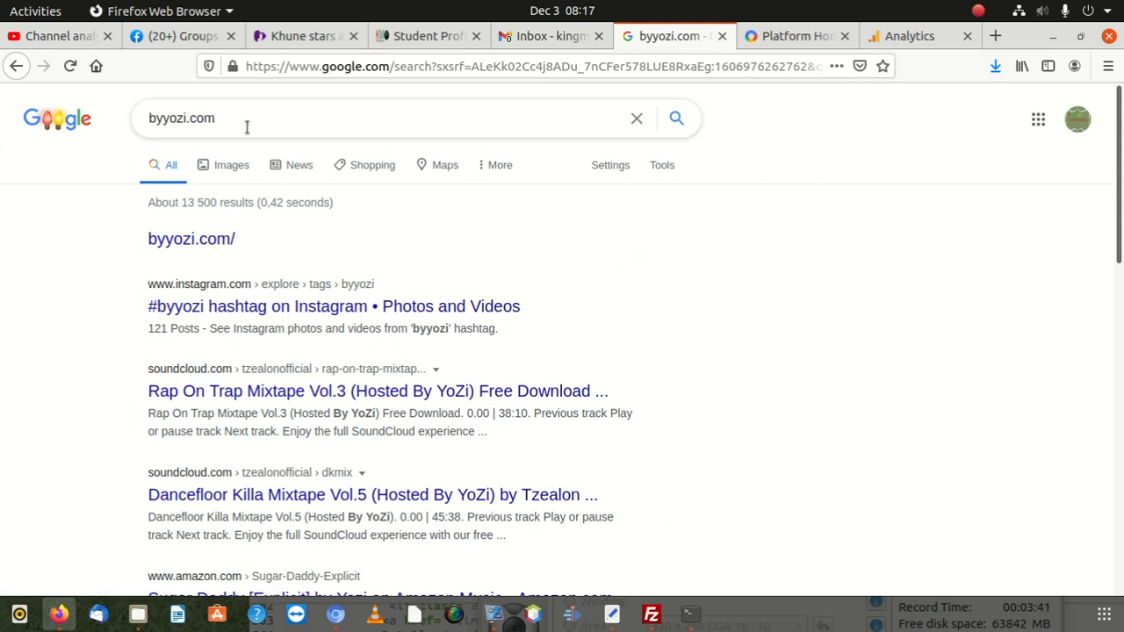
left_click(170, 118)
key("BackSpace")
key("BackSpace")
type("uy")
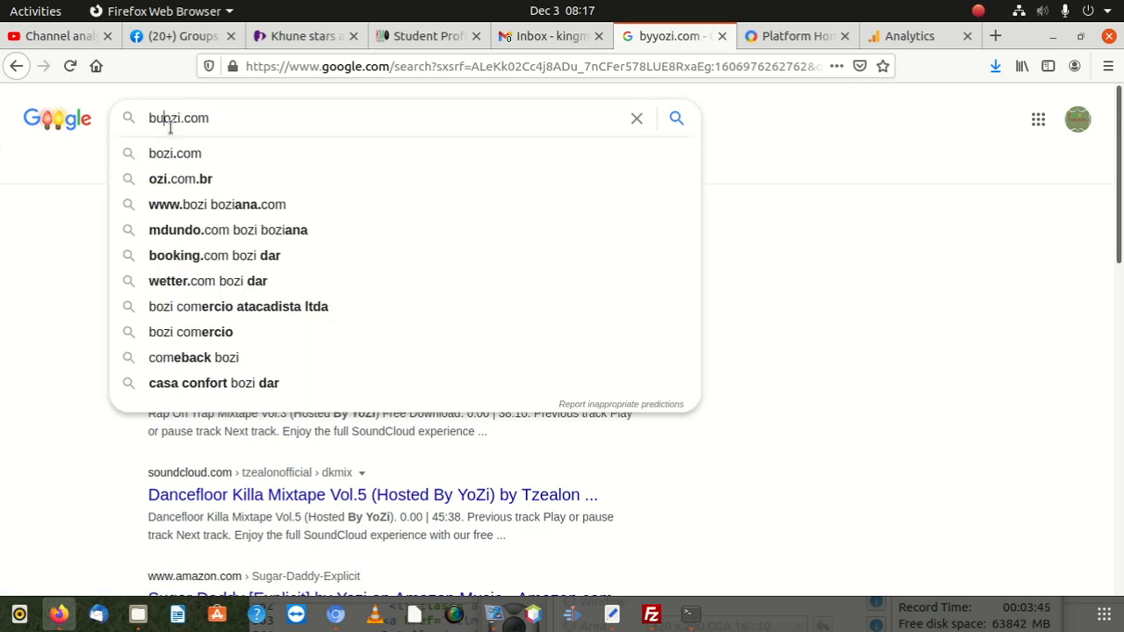
type("yjo")
key("Return")
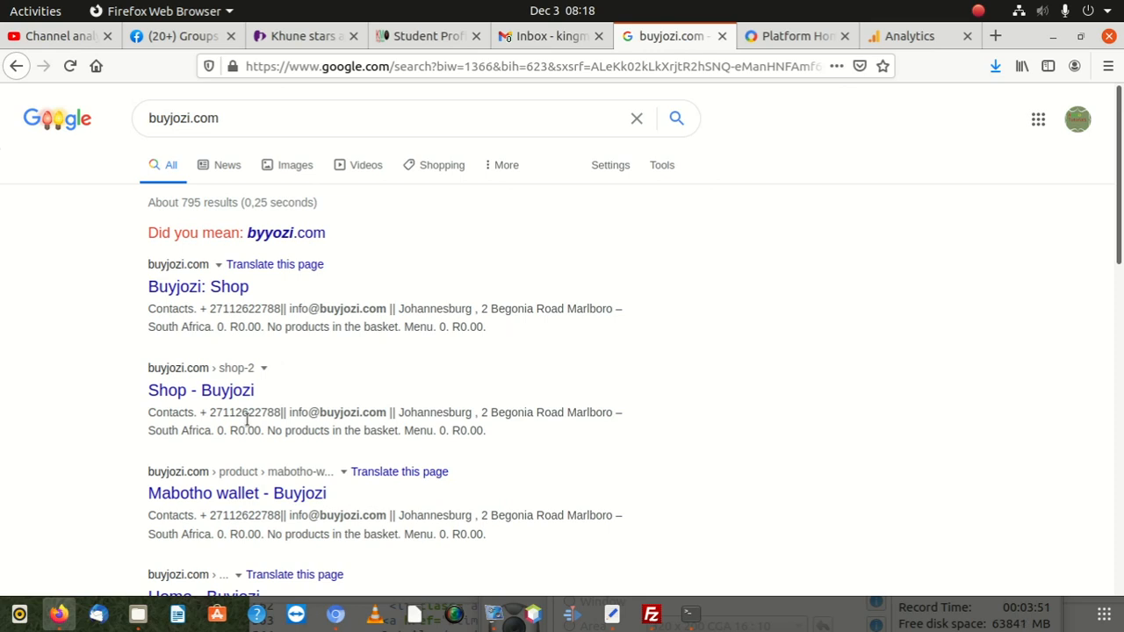
Step: Open the "Buyjozi: Shop" search result and check the shop page for ads down to its footer
left_click(189, 289)
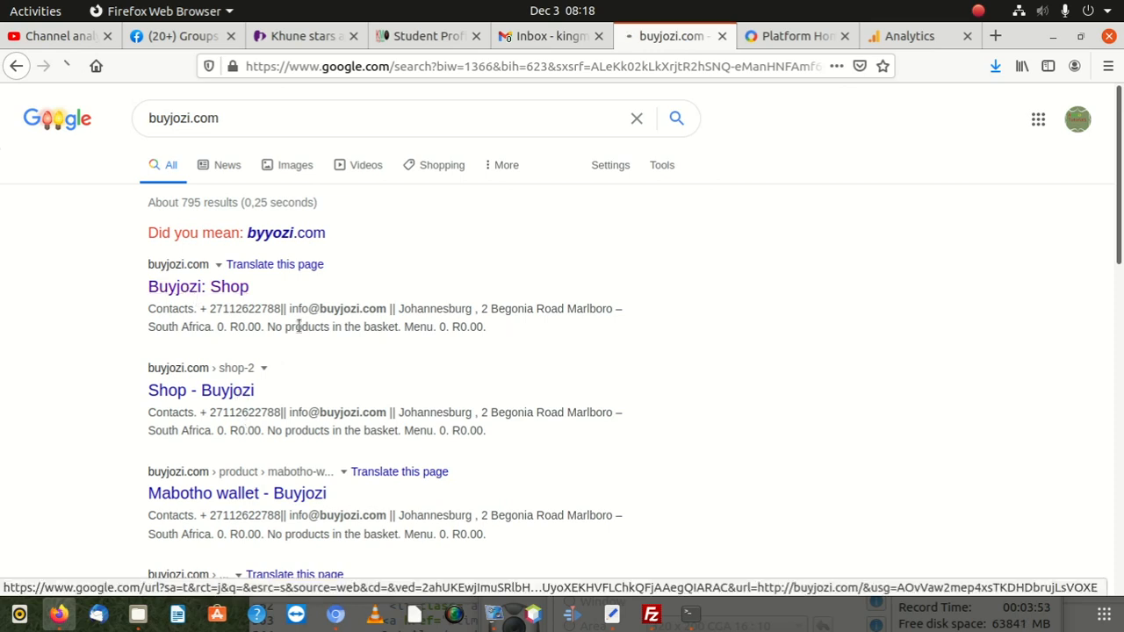
scroll(307, 342, "down", 3)
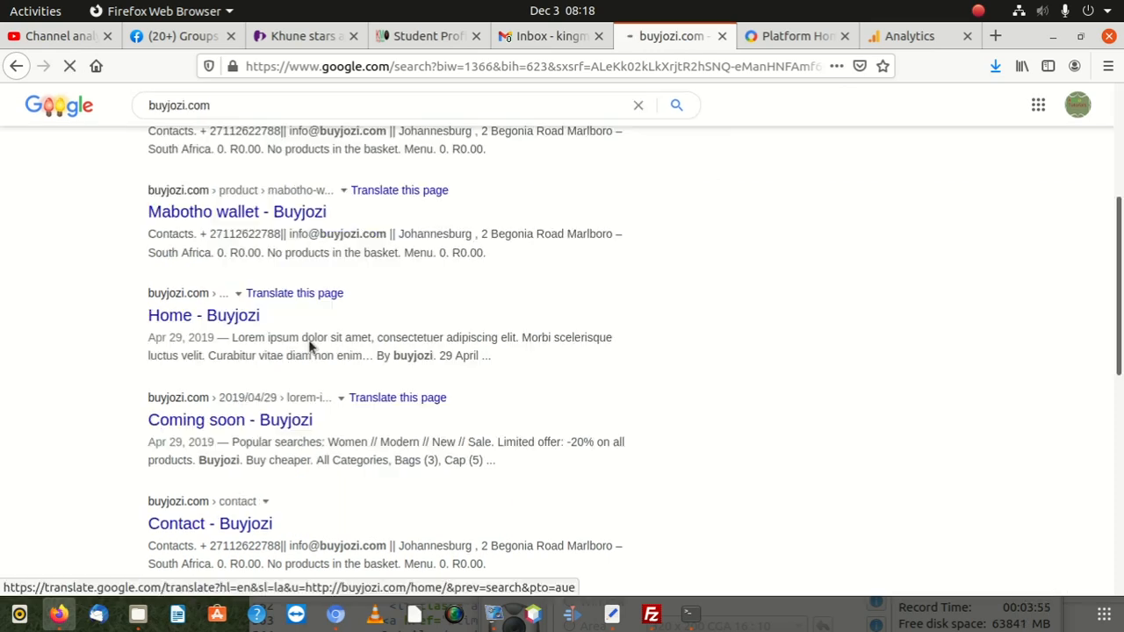
scroll(307, 343, "up", 2)
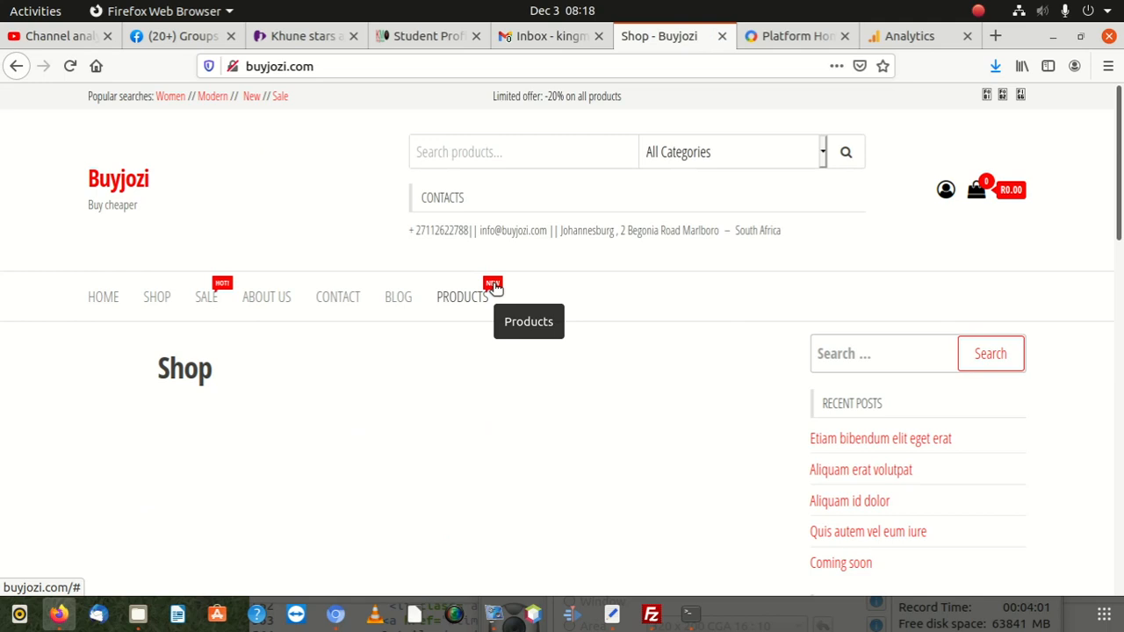
scroll(508, 293, "down", 3)
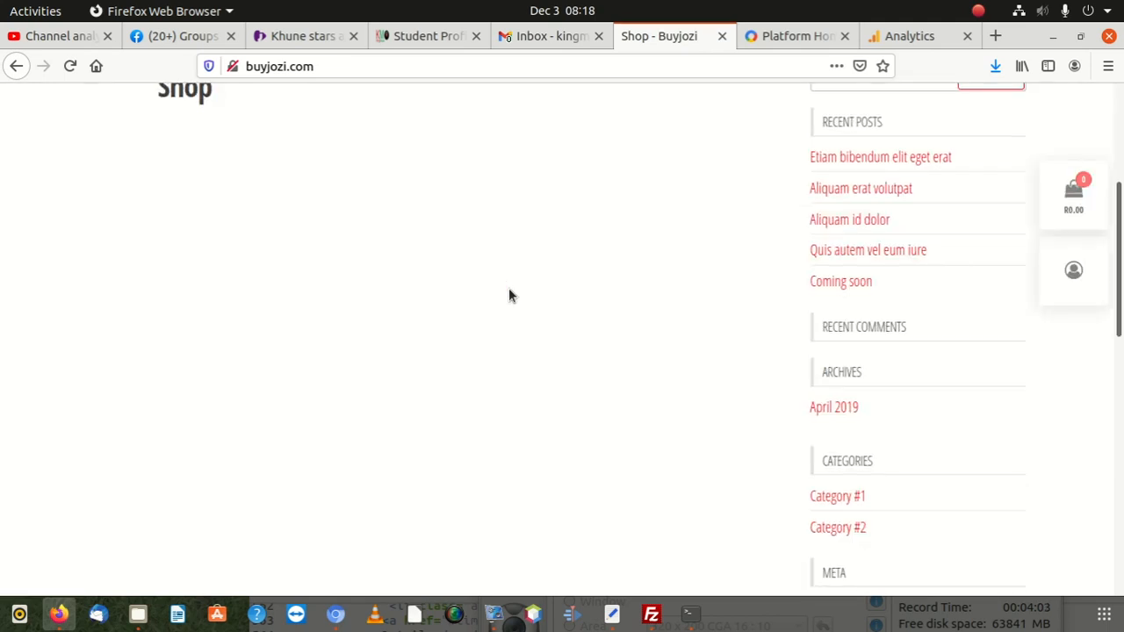
scroll(508, 307, "down", 8)
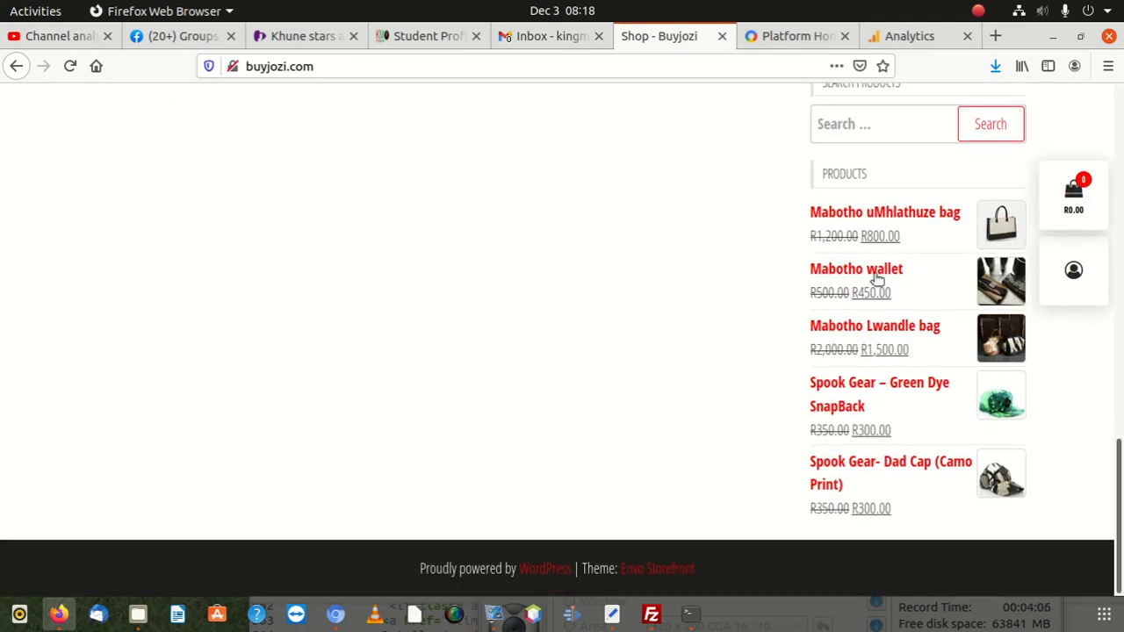
Step: Open the Mabotho wallet product page and examine its header, product area and sidebar for ads
left_click(870, 272)
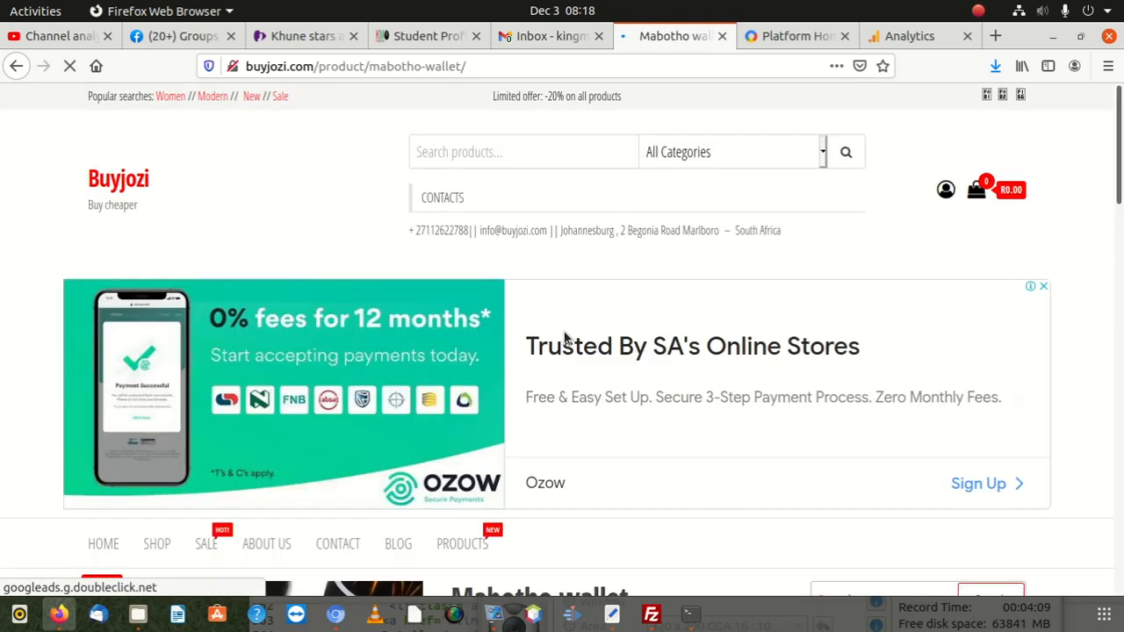
scroll(579, 347, "down", 5)
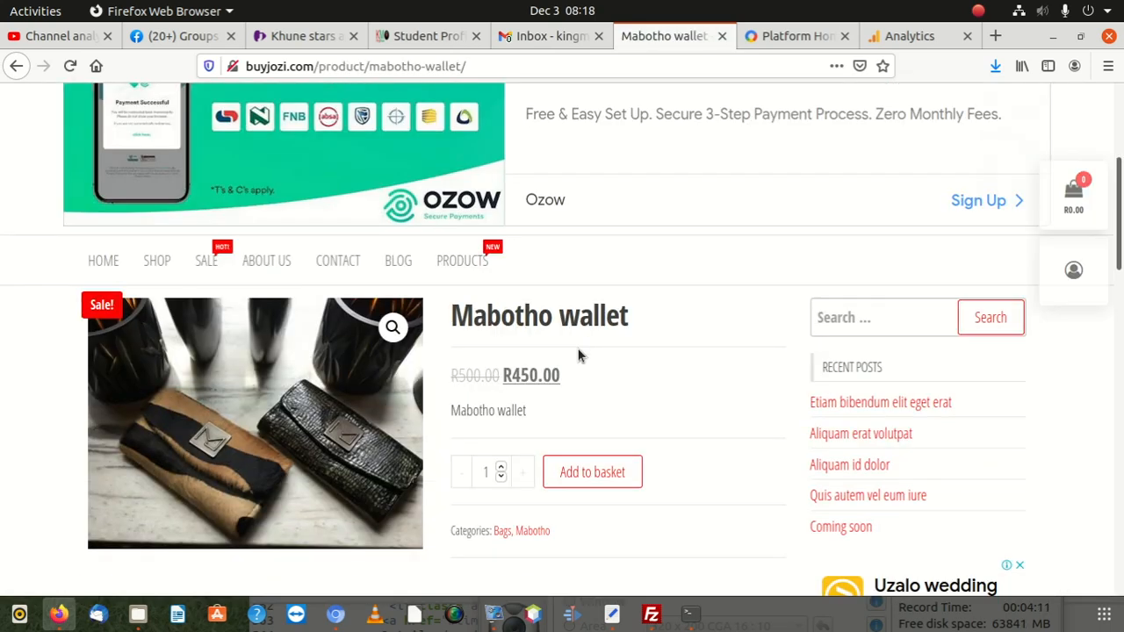
scroll(578, 355, "down", 15)
scroll(576, 352, "up", 20)
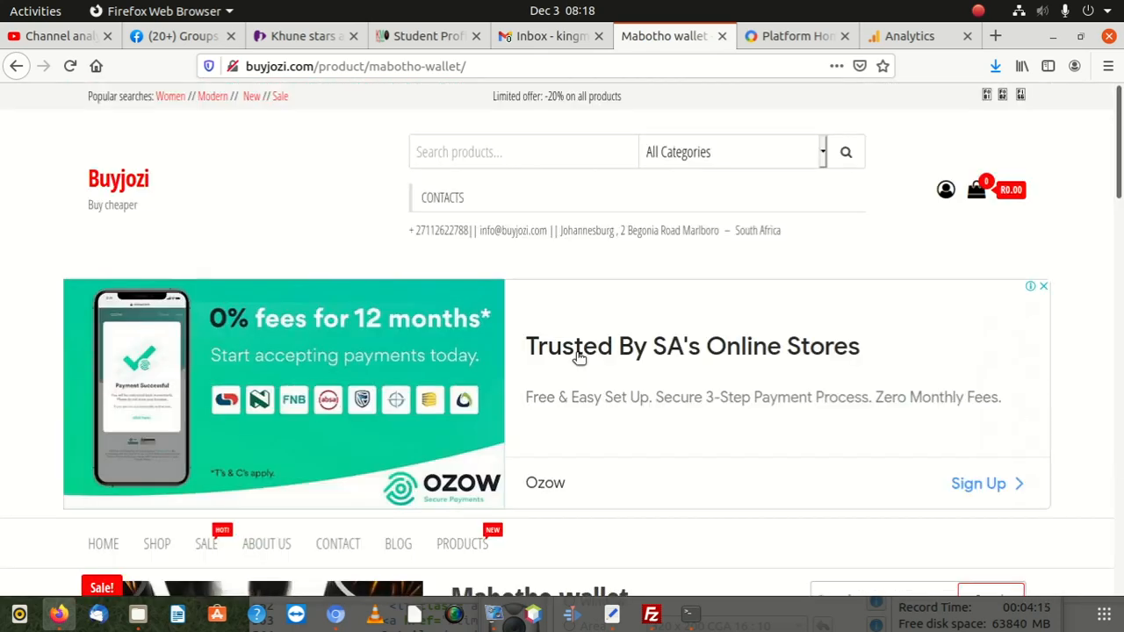
left_click(419, 35)
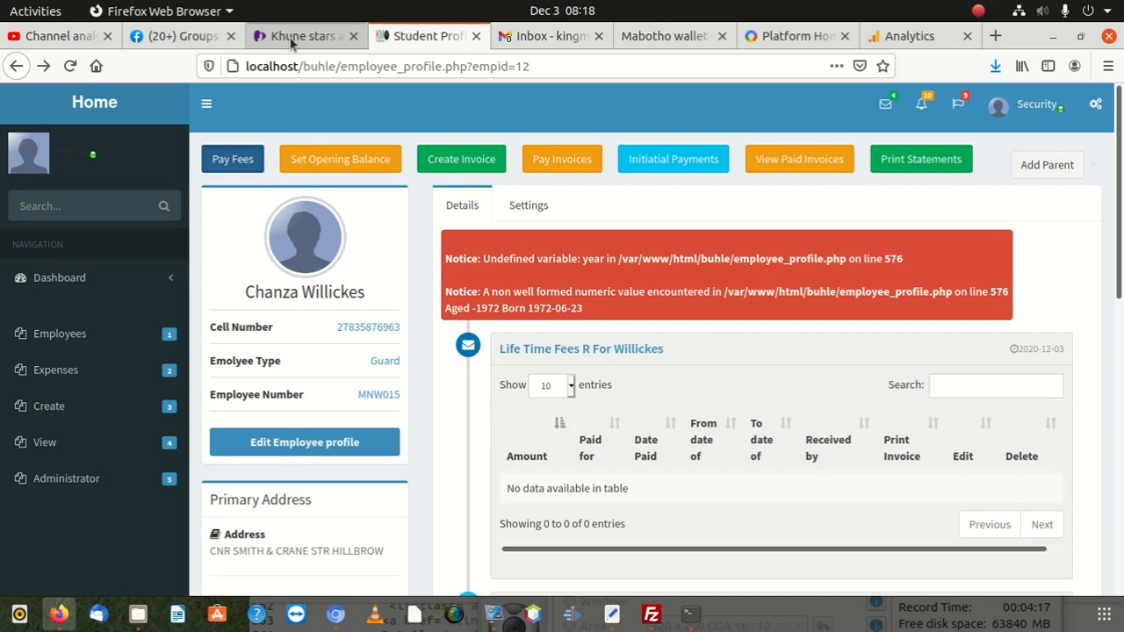
left_click(293, 38)
left_click(189, 37)
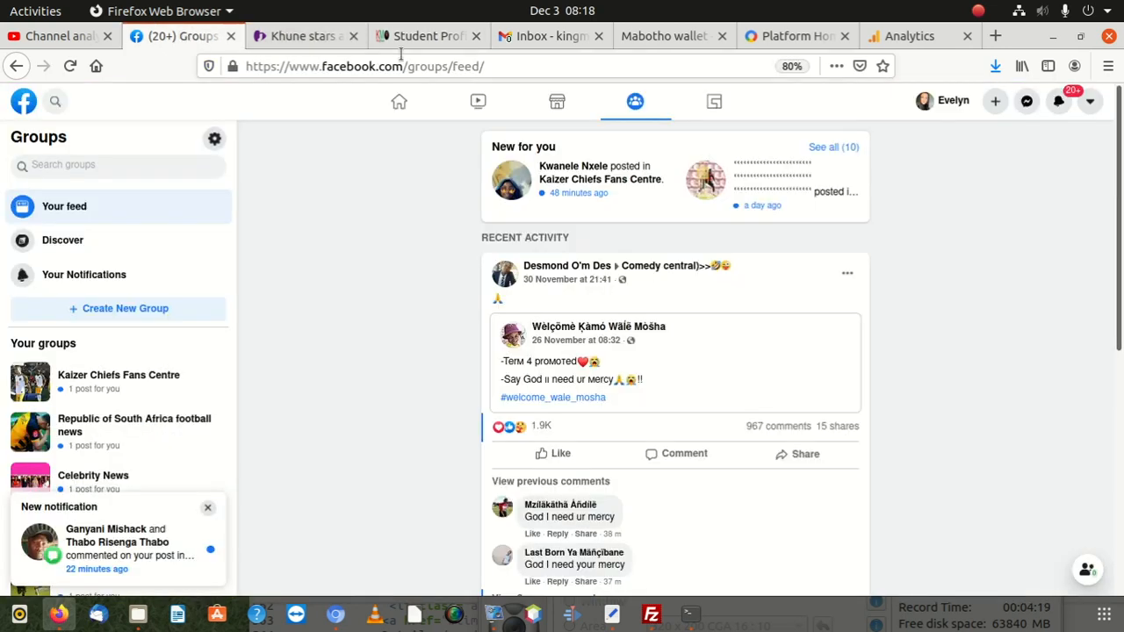
Step: Switch to Chromium and bring up the WordPress Plugins page of Googleboy news
left_click(336, 614)
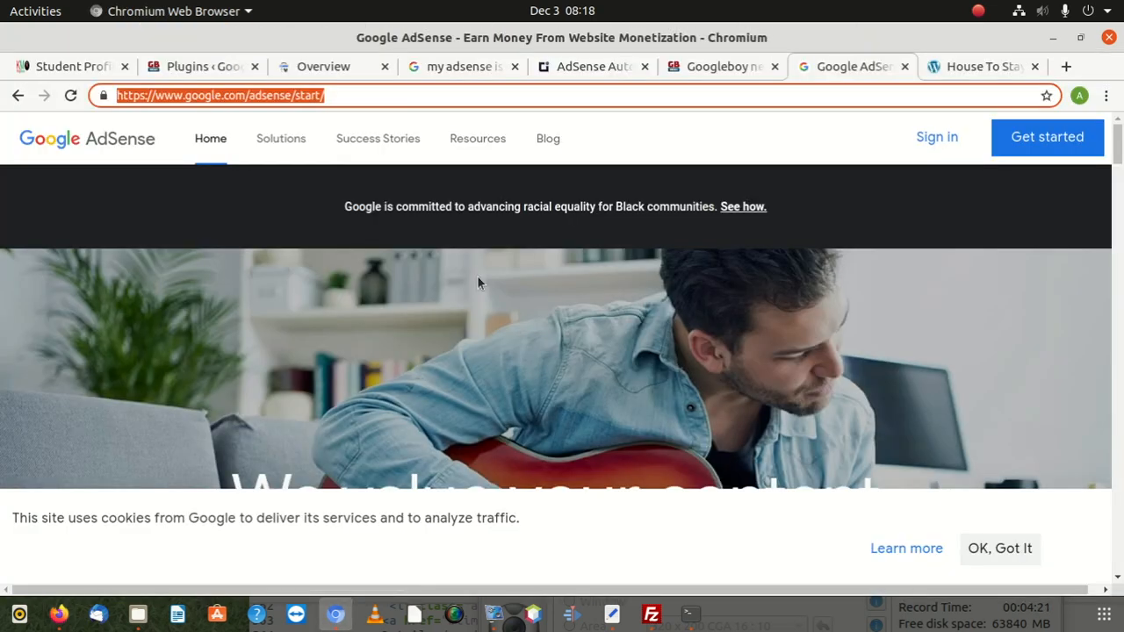
left_click(350, 68)
left_click(201, 70)
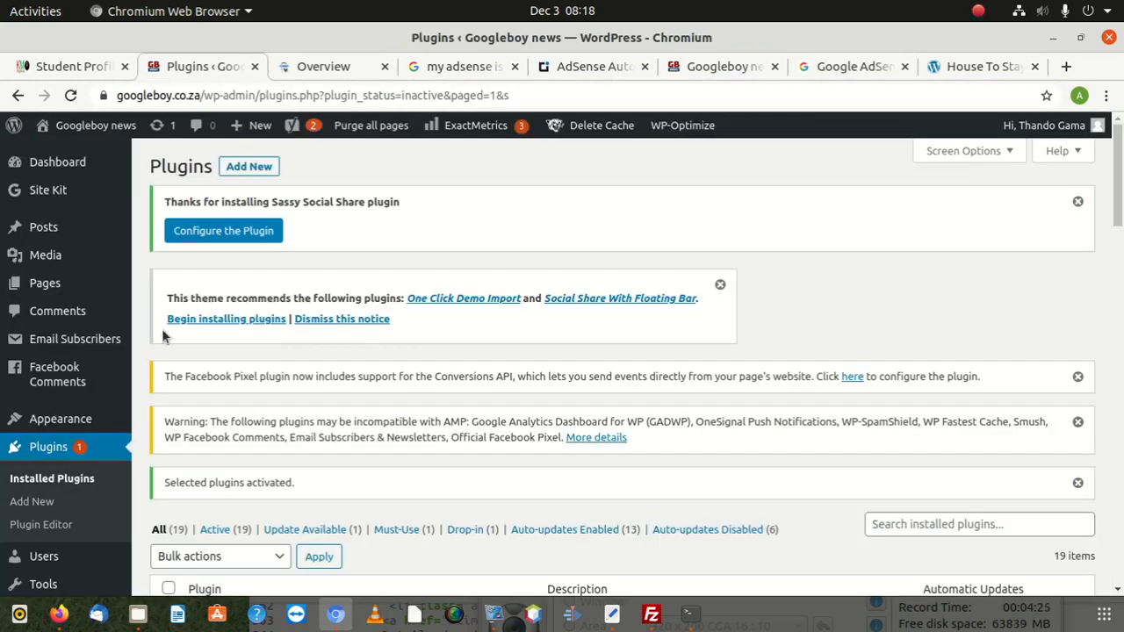
Step: Look over the installed plugins and the admin sections, and filter the plugin list to active plugins only
scroll(101, 408, "down", 3)
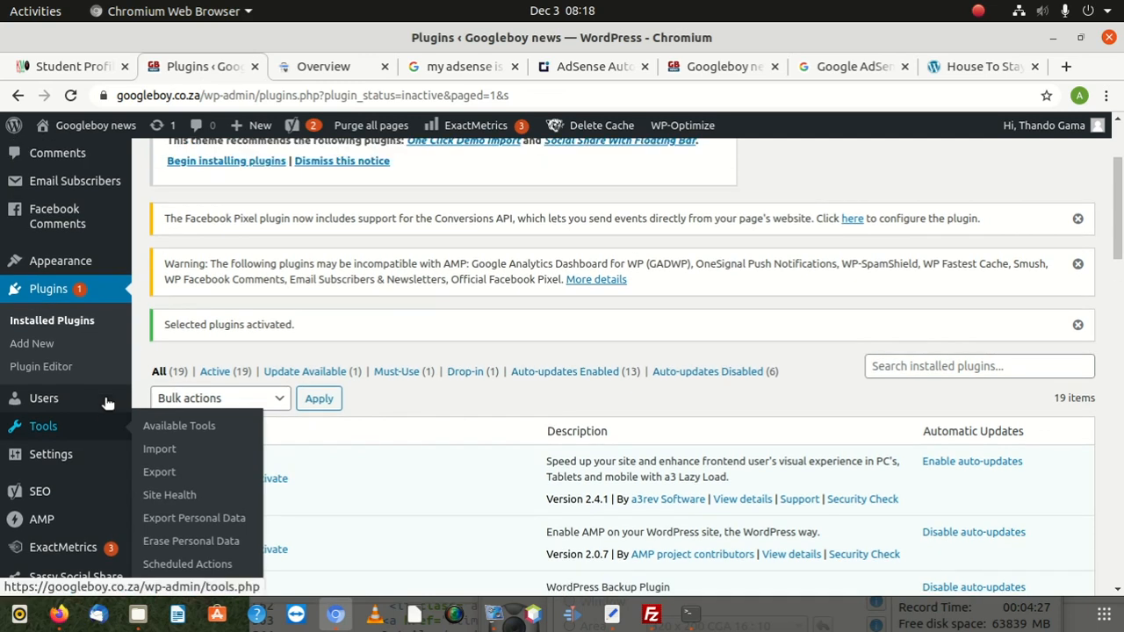
scroll(106, 402, "up", 4)
scroll(110, 400, "down", 5)
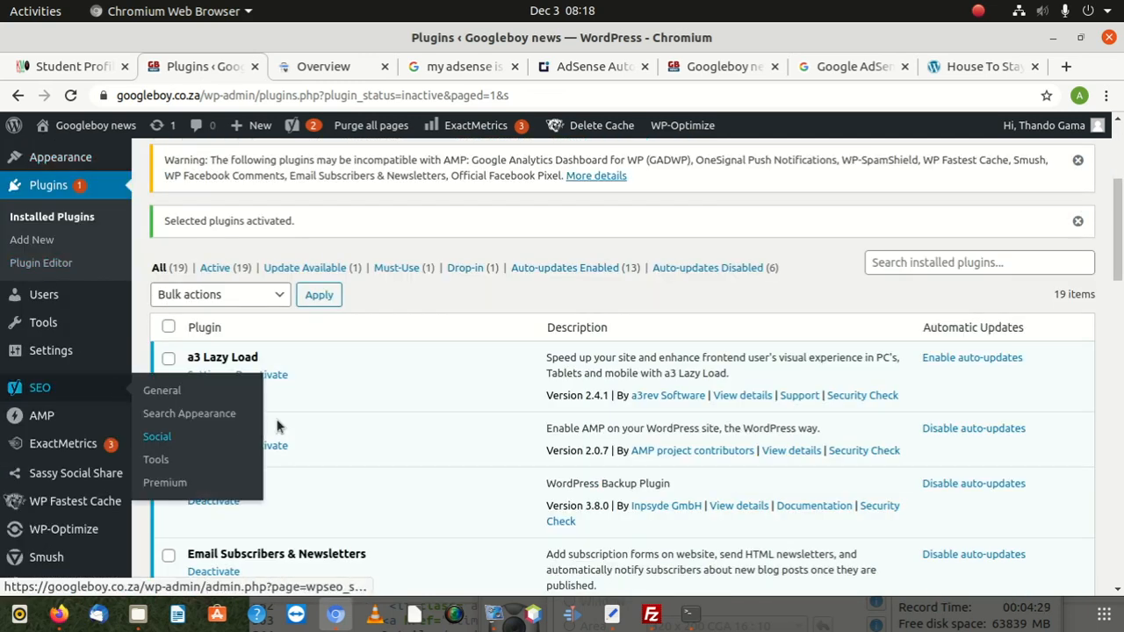
scroll(277, 420, "up", 2)
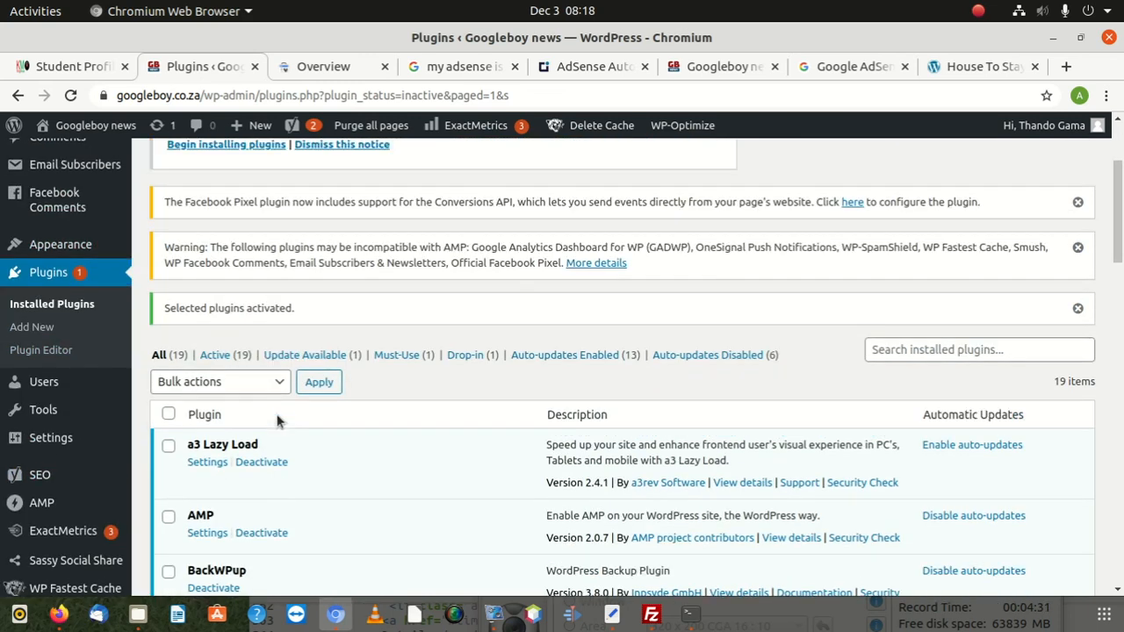
scroll(268, 342, "down", 3)
scroll(266, 328, "up", 3)
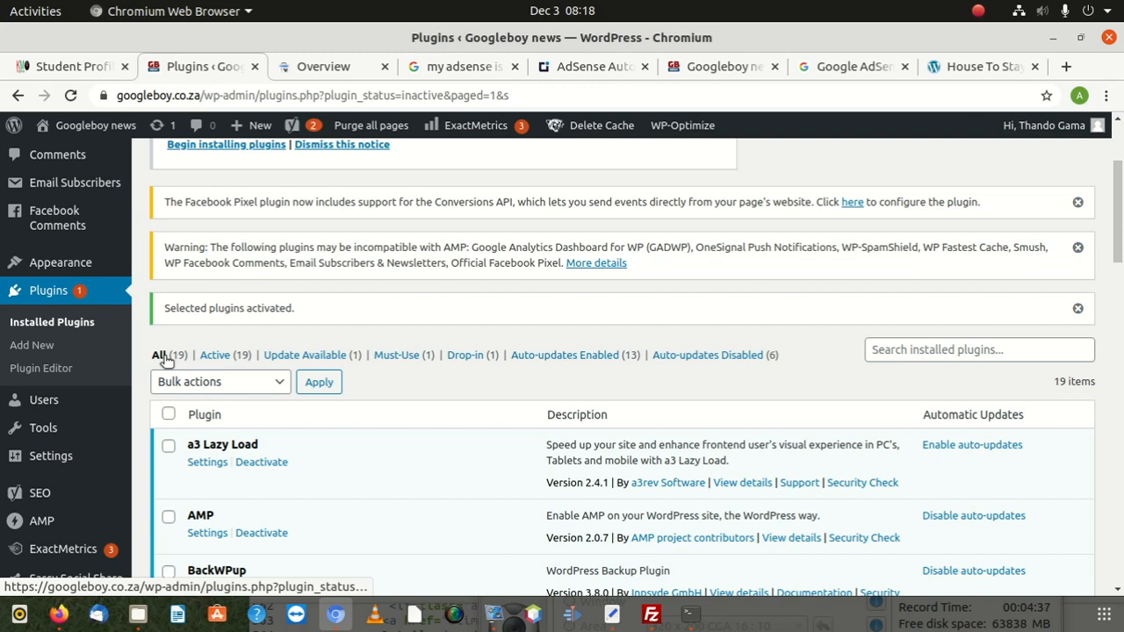
left_click(220, 354)
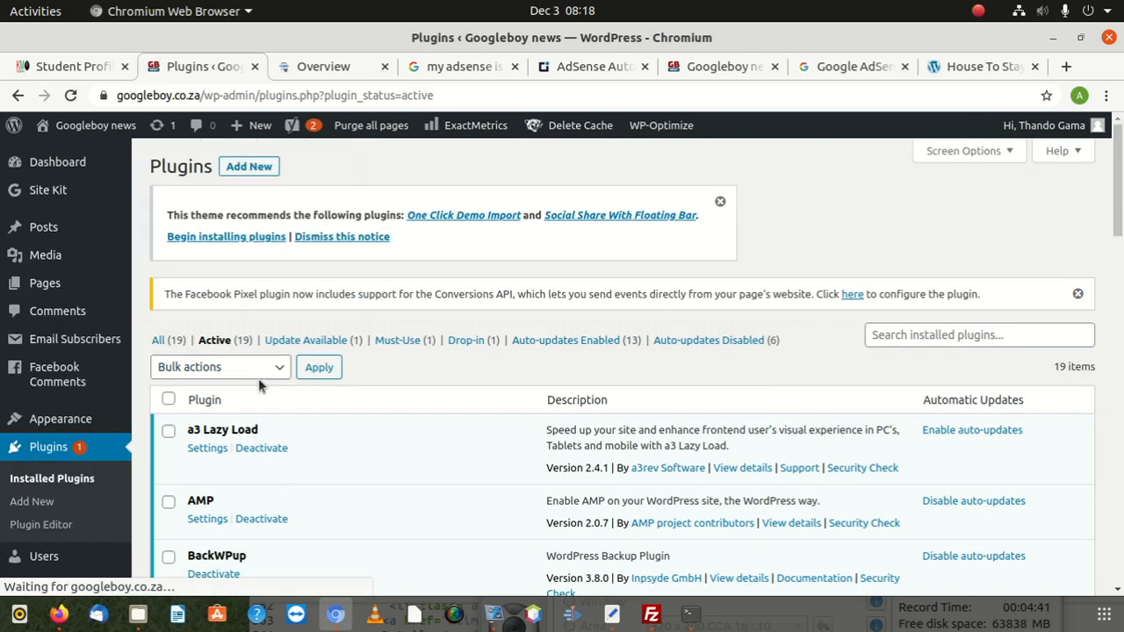
Step: Select all the active plugins and apply the Deactivate bulk action to them
left_click(253, 369)
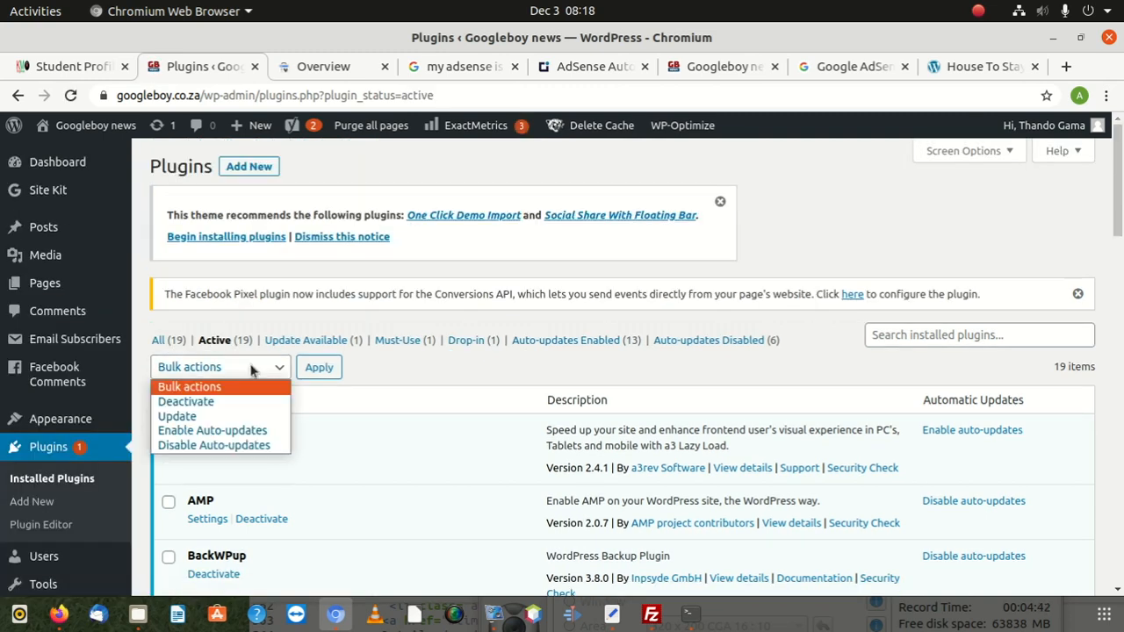
left_click(187, 404)
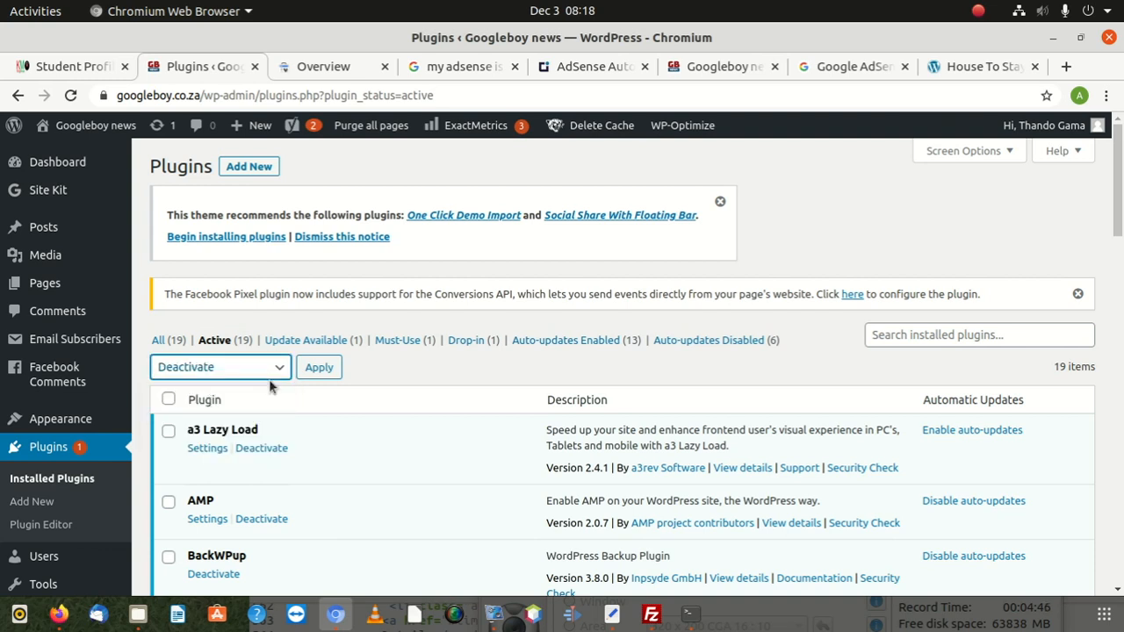
left_click(319, 368)
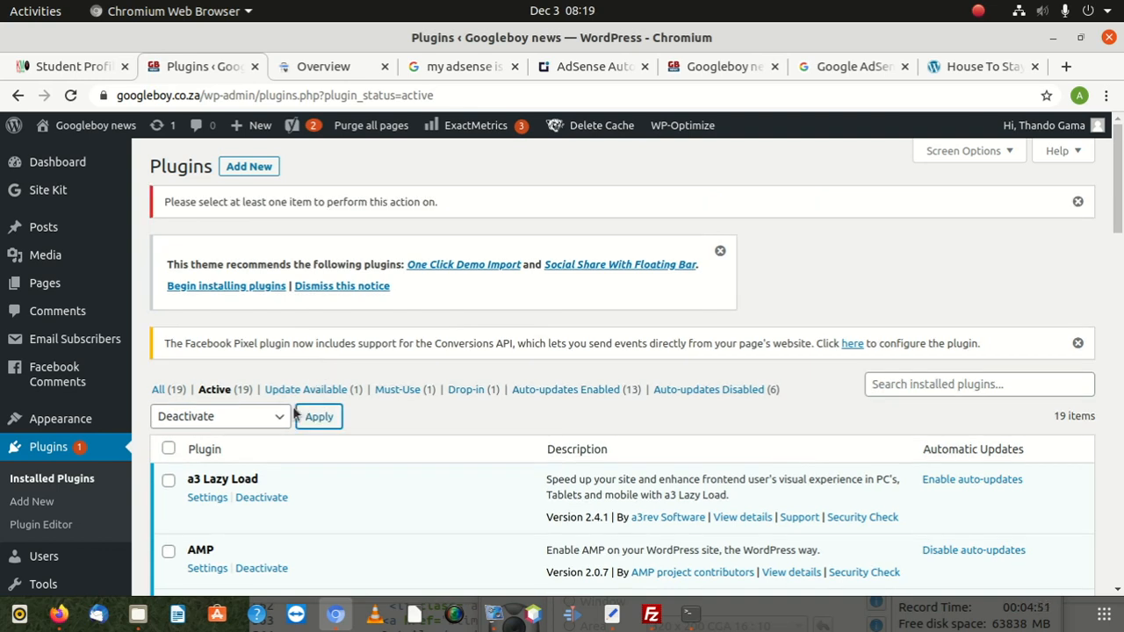
left_click(233, 418)
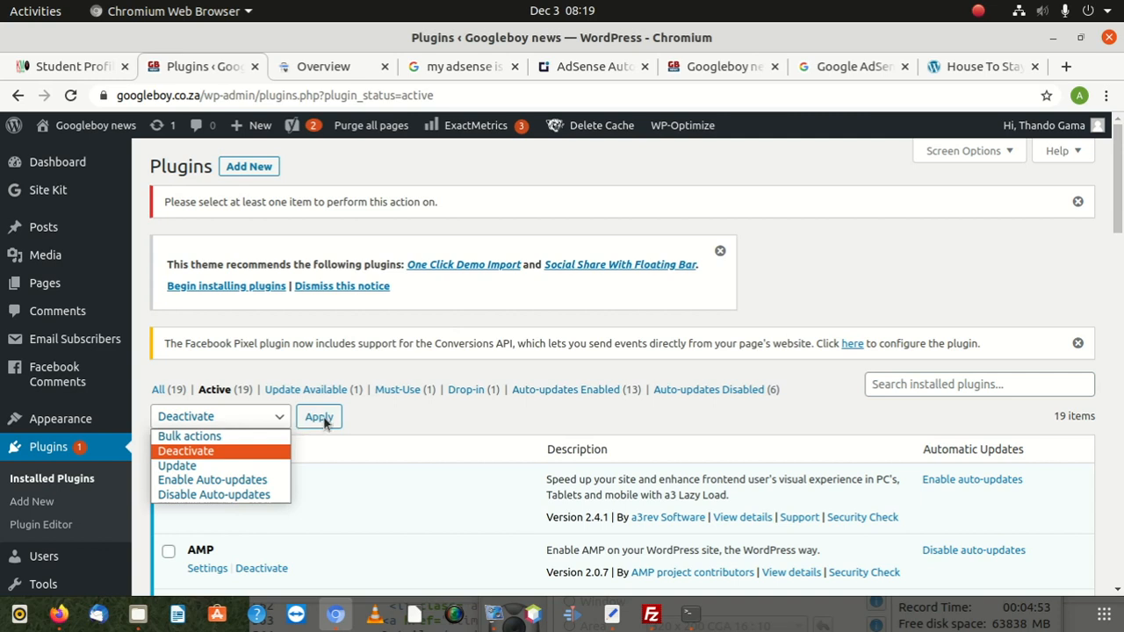
left_click(266, 420)
left_click(167, 449)
left_click(303, 420)
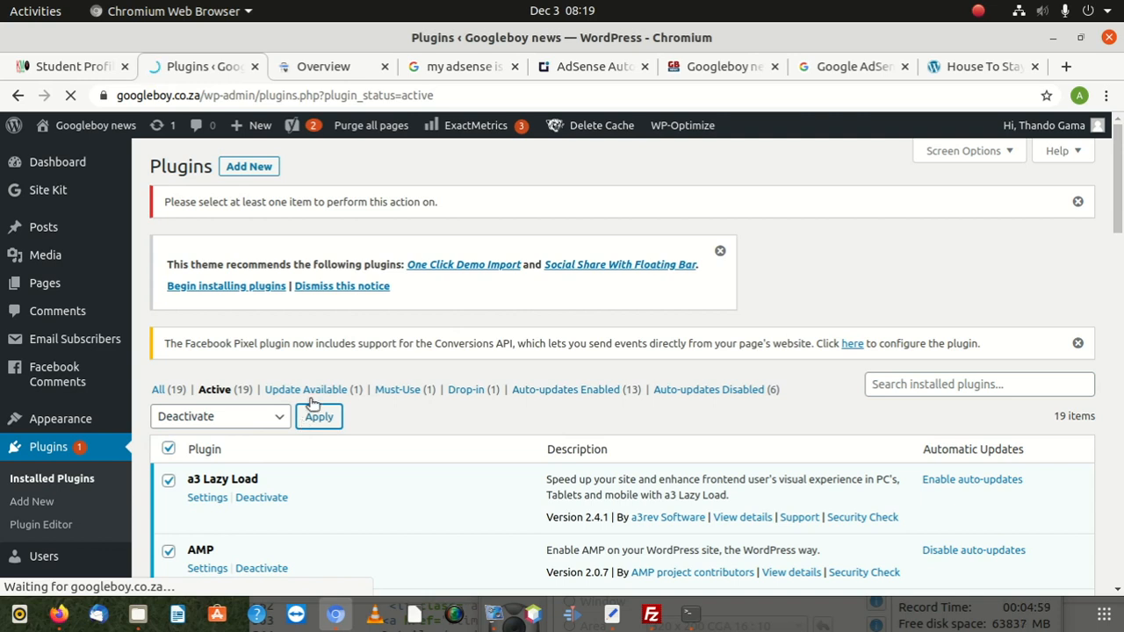
Step: Reload the Googleboy news home page and examine its header, side columns and story listings for ads
left_click(695, 66)
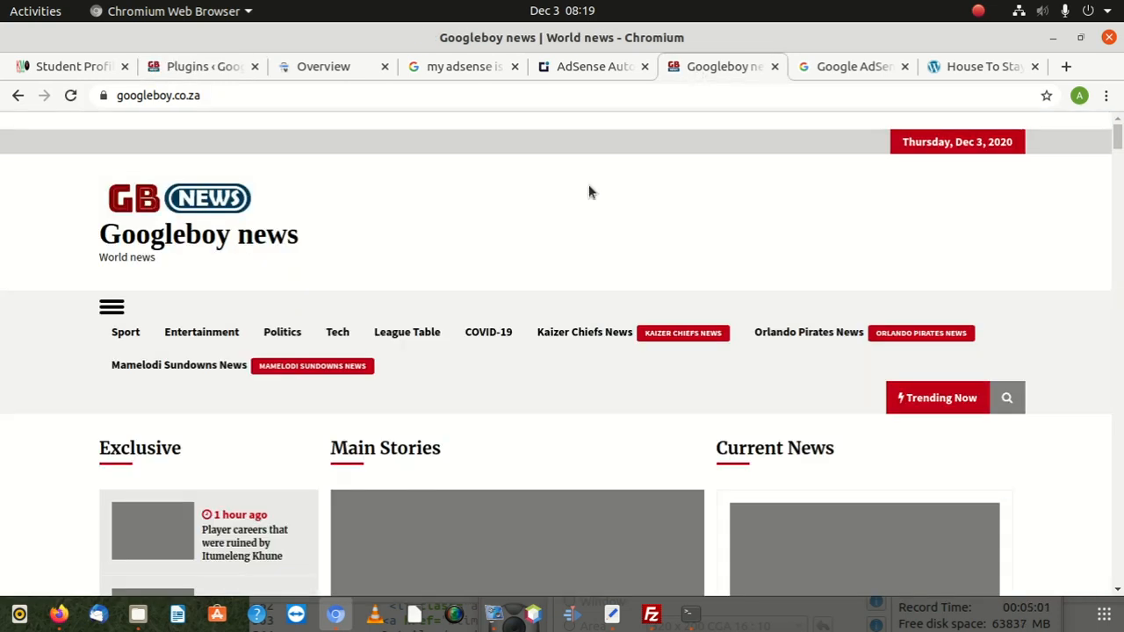
scroll(532, 434, "down", 4)
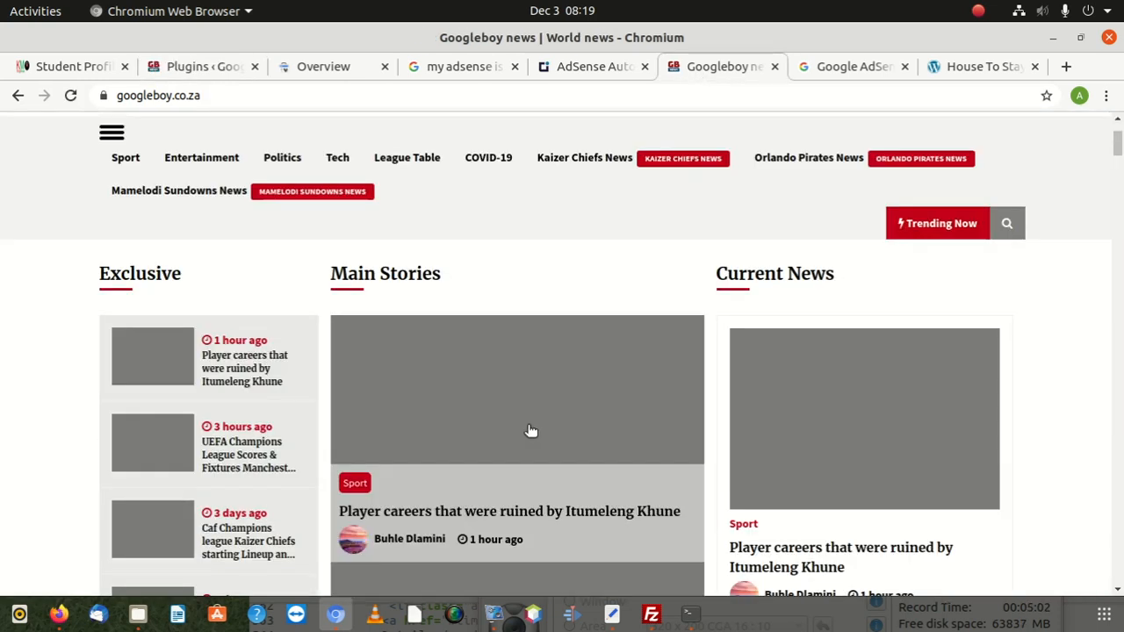
left_click(560, 93)
key("Return")
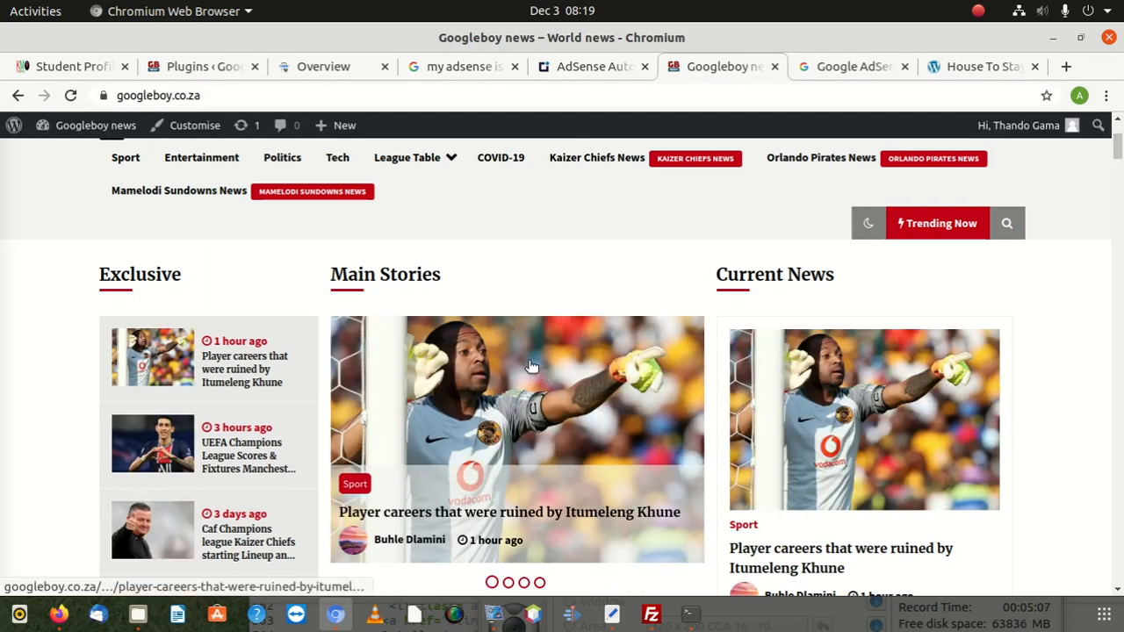
scroll(517, 380, "down", 4)
scroll(515, 382, "down", 3)
scroll(416, 381, "up", 3)
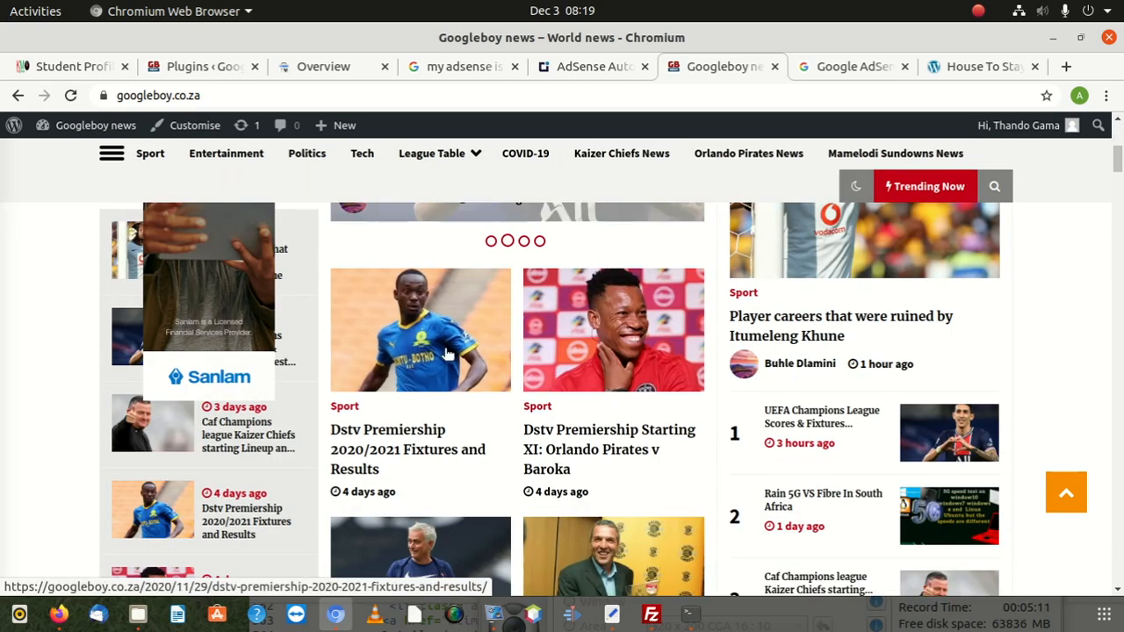
scroll(615, 387, "down", 1)
scroll(614, 382, "up", 7)
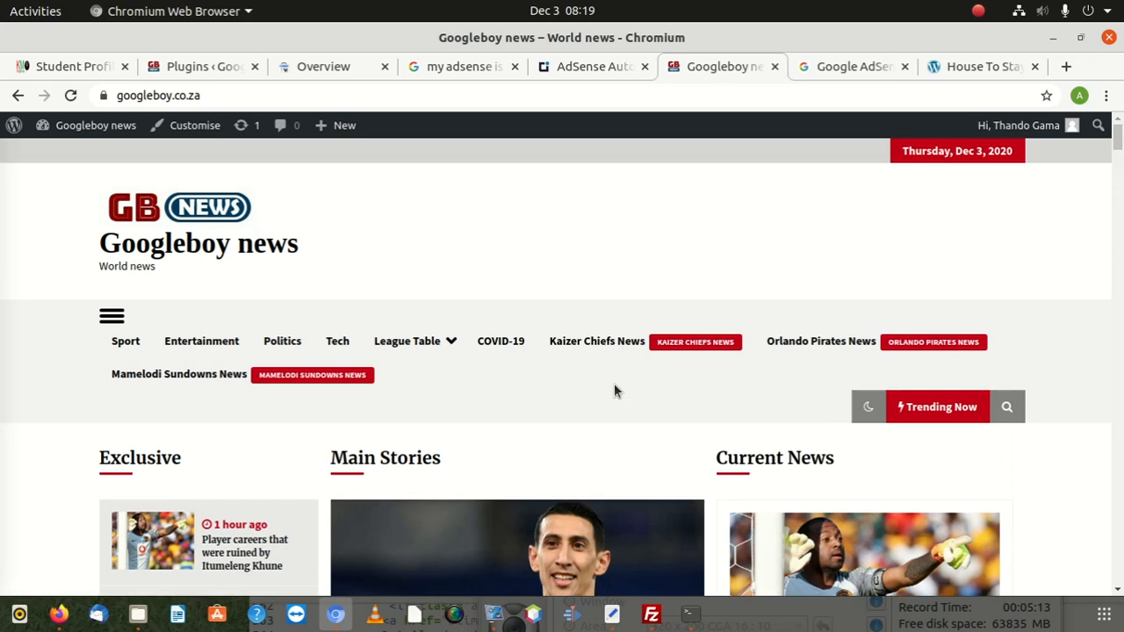
scroll(486, 375, "down", 3)
scroll(435, 376, "down", 2)
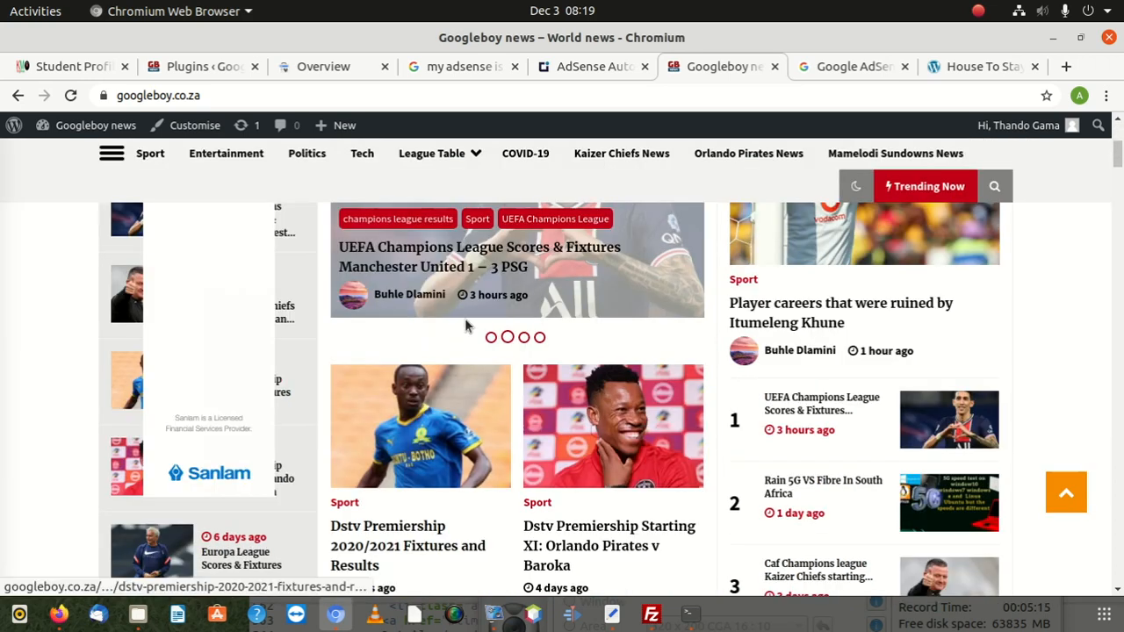
Step: Open the "UEFA Champions League Scores & Fixtures Manchester United 1 – 3 PSG" post and check its content, sidebar and footer for ads
left_click(413, 251)
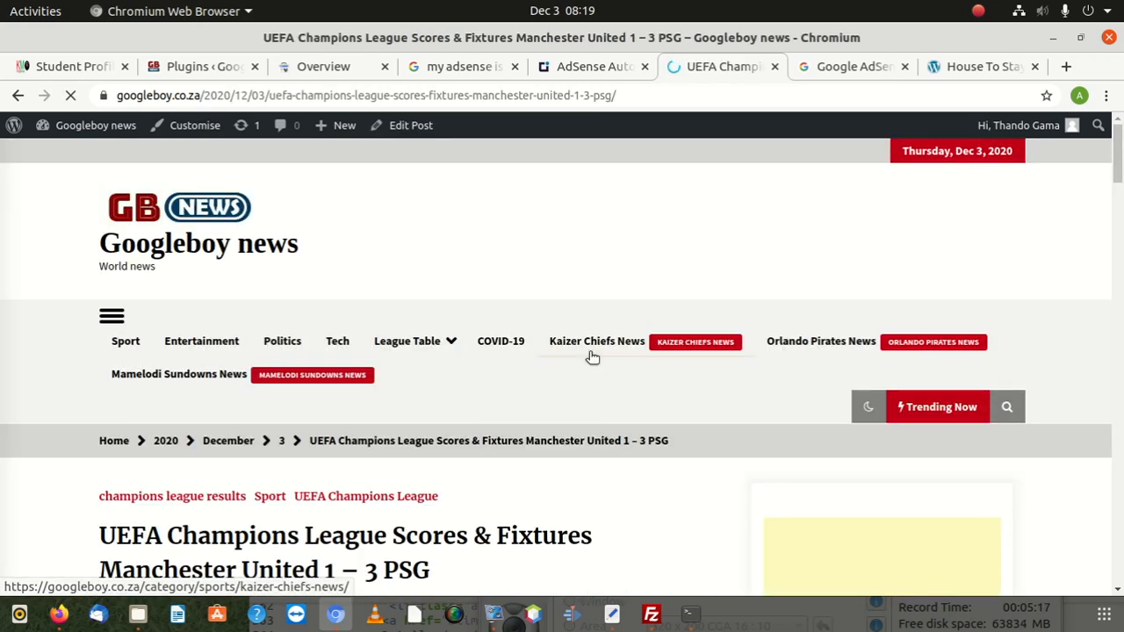
scroll(873, 367, "down", 3)
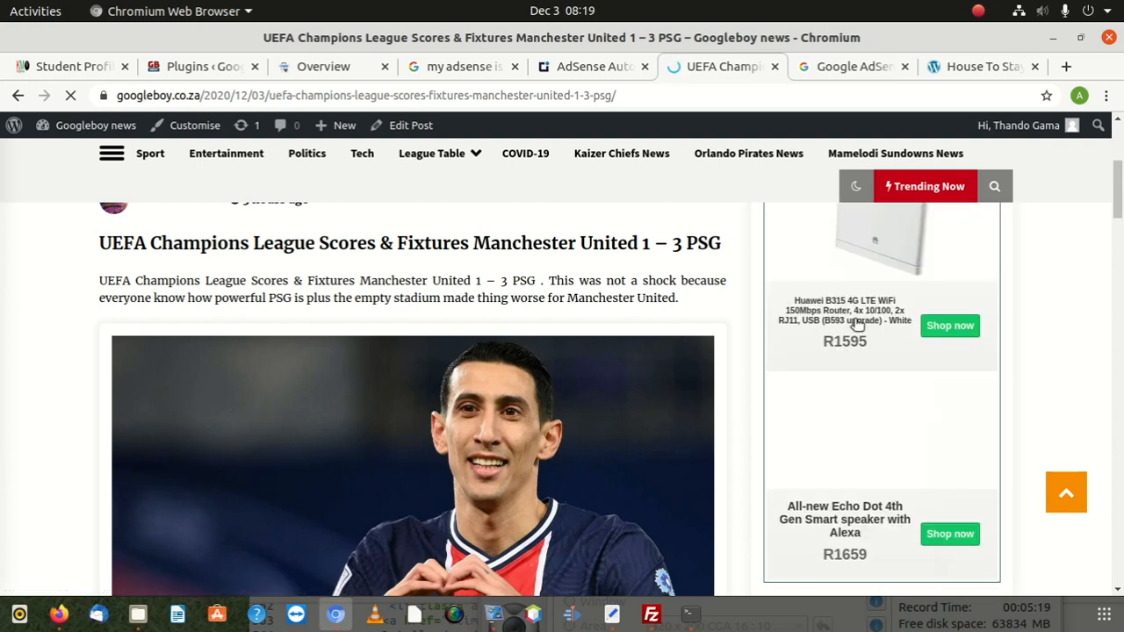
scroll(839, 421, "down", 15)
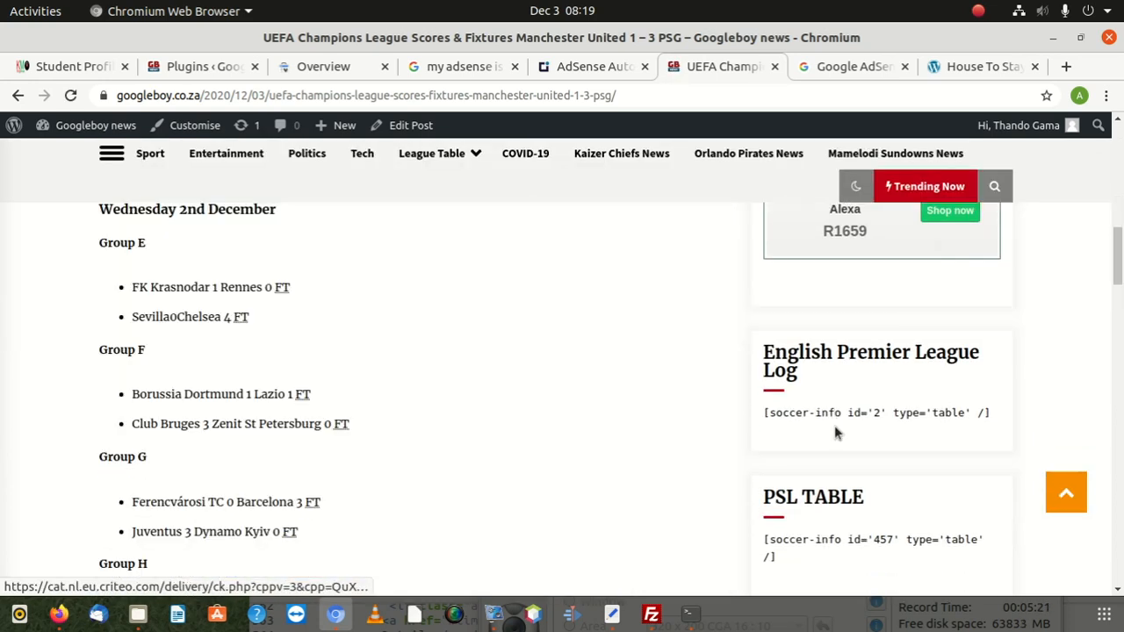
scroll(421, 399, "down", 15)
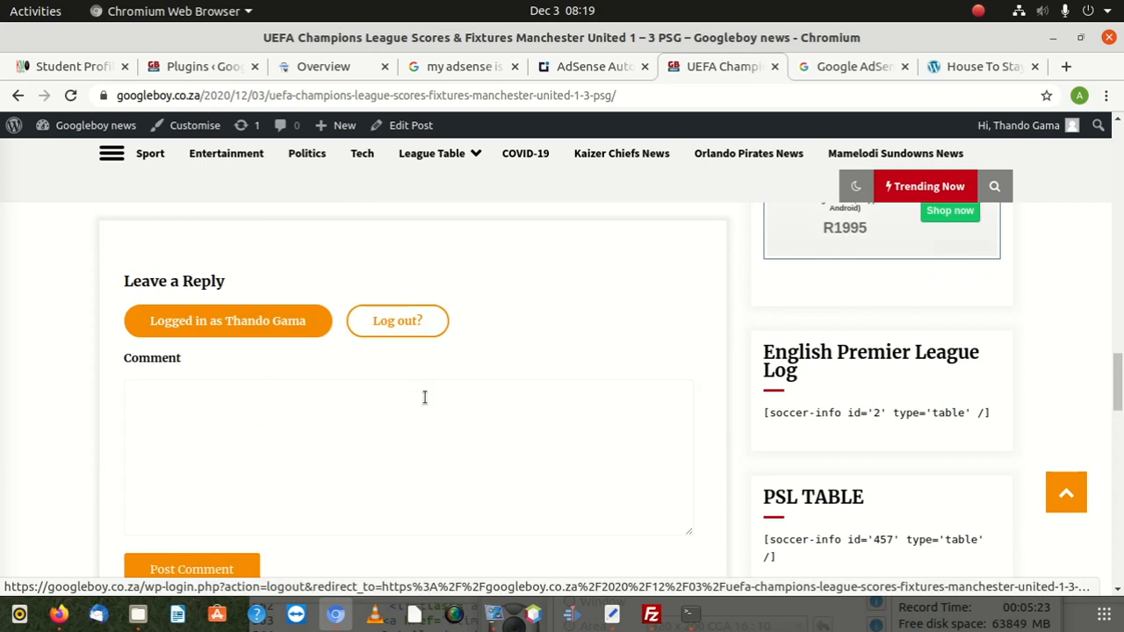
scroll(424, 402, "down", 5)
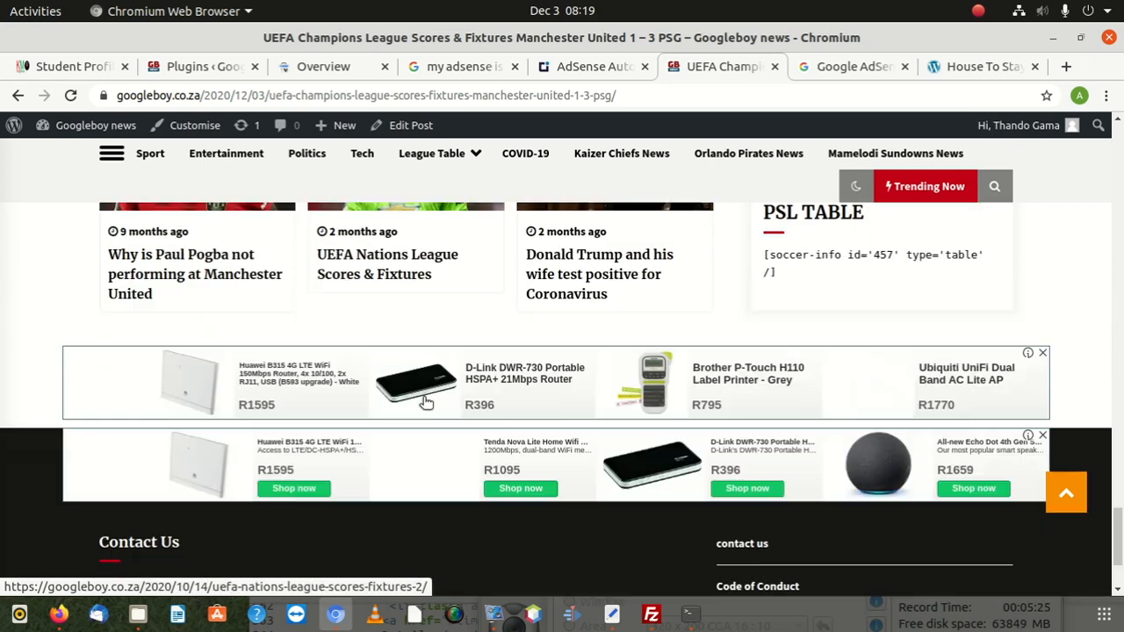
scroll(695, 444, "up", 10)
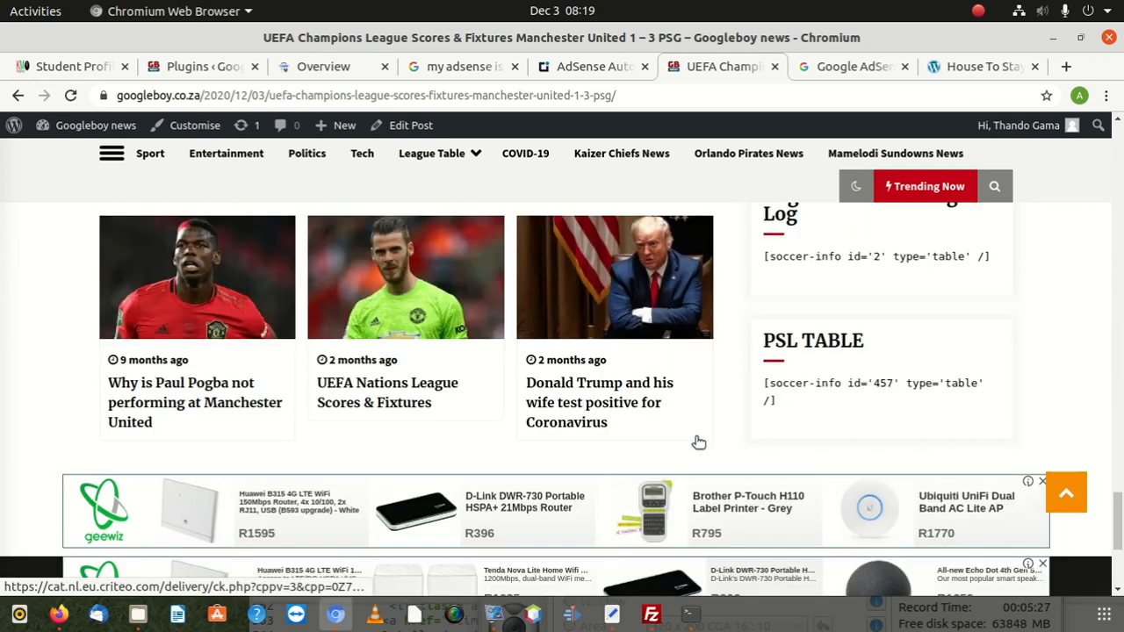
scroll(698, 442, "up", 15)
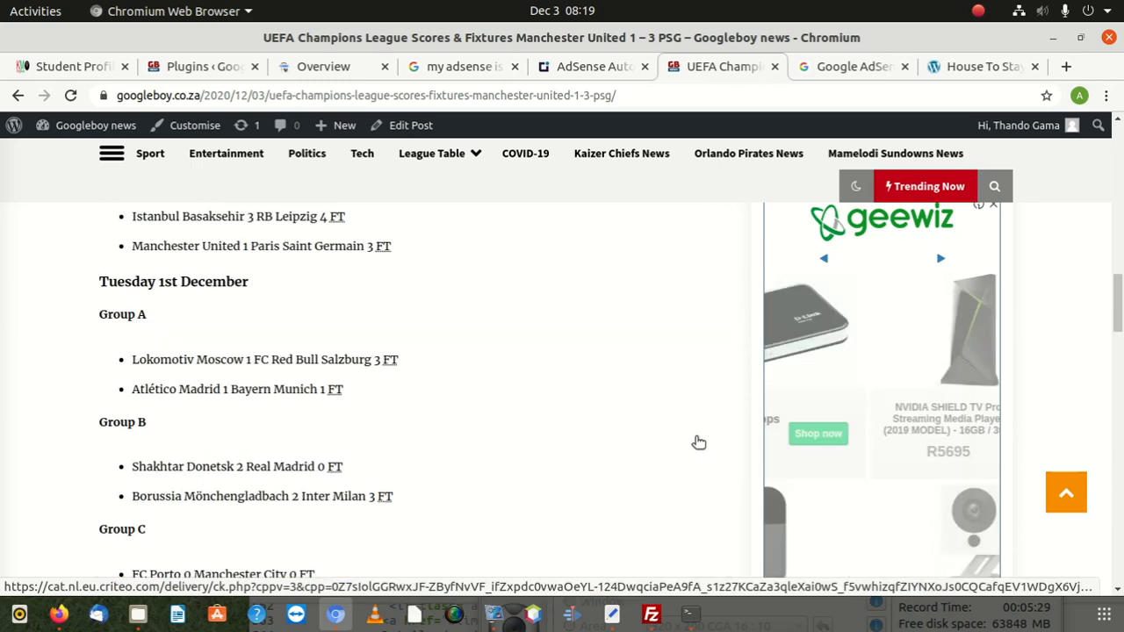
Step: Select a3 Lazy Load, BackWPup, Email Subscribers & Newsletters, GADWP, Image & Text Widget and Official Facebook Pixel in the plugin list for bulk activation
scroll(698, 443, "up", 8)
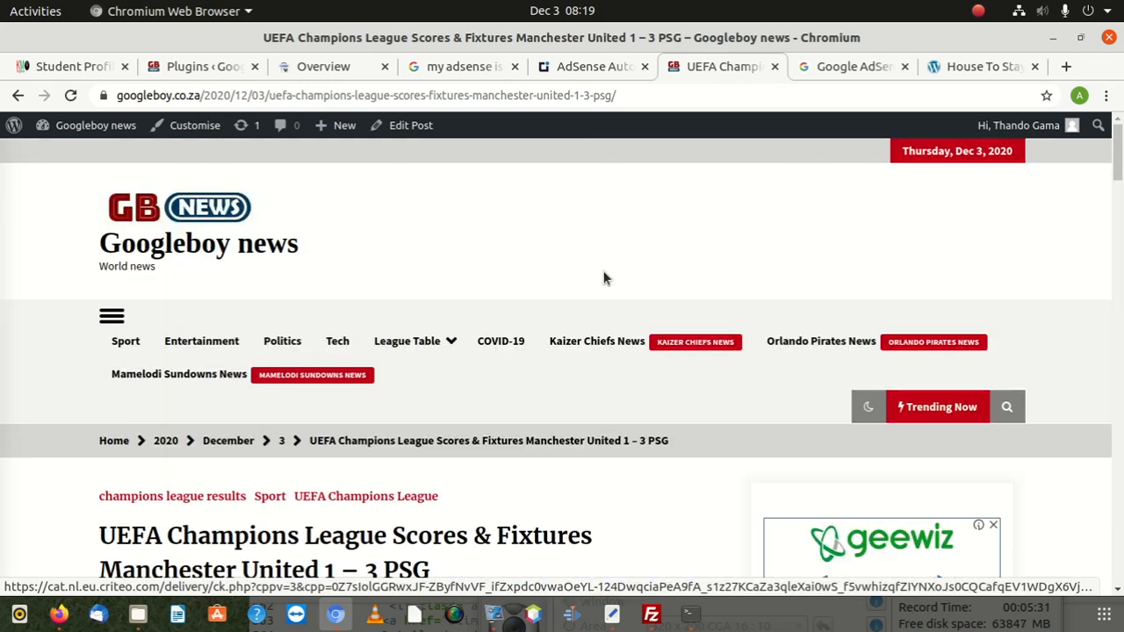
left_click(194, 68)
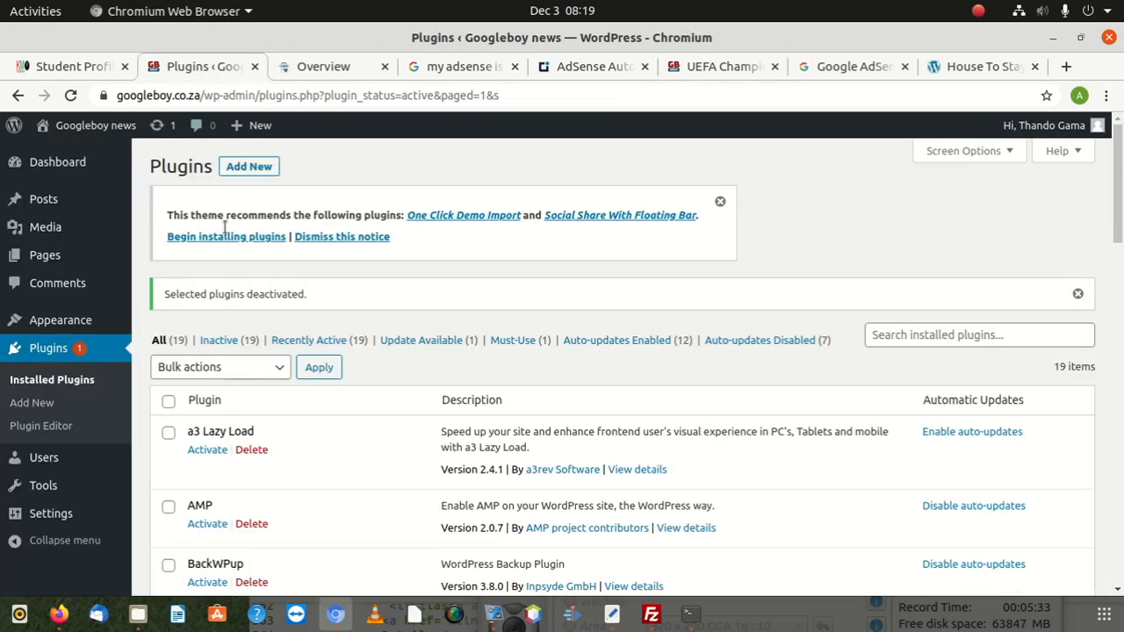
scroll(250, 380, "down", 1)
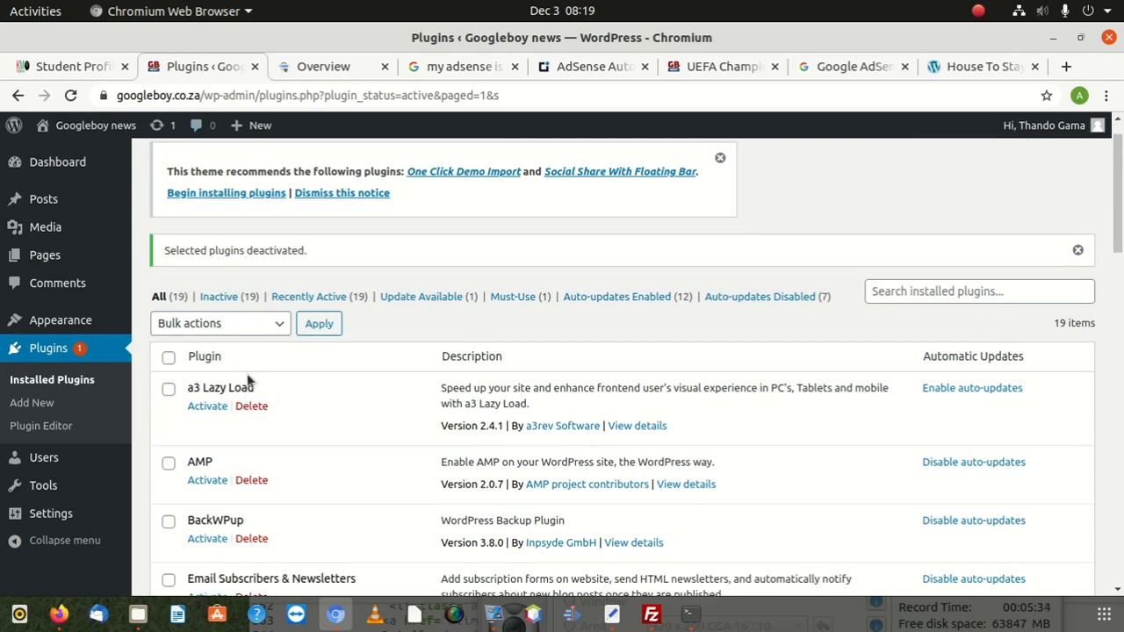
left_click(169, 391)
scroll(172, 479, "down", 3)
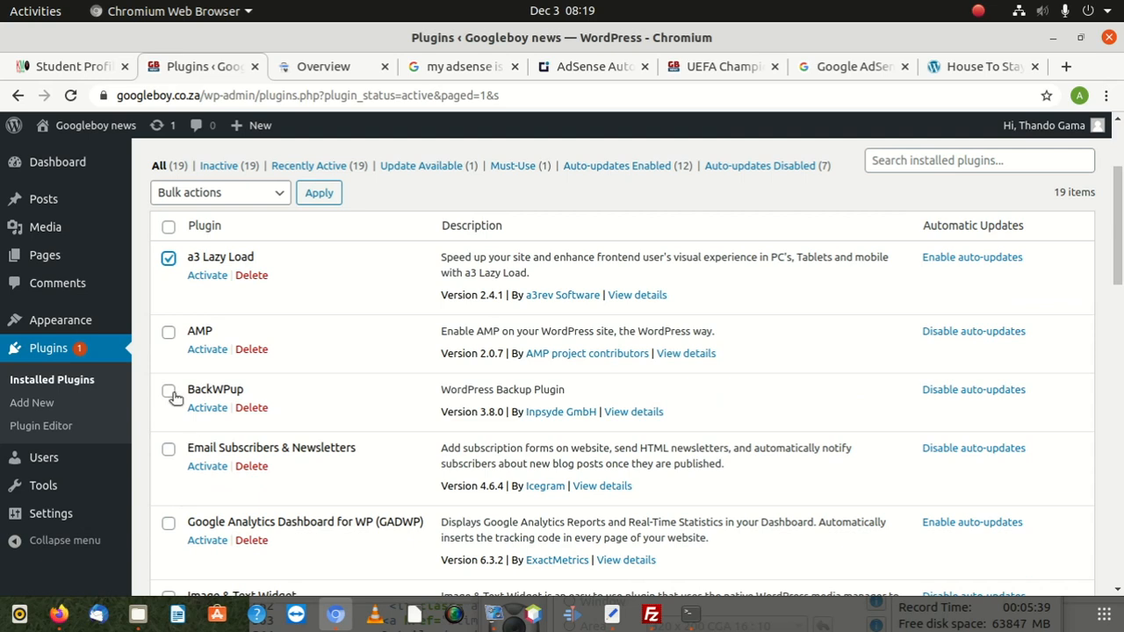
left_click(169, 391)
left_click(168, 449)
scroll(163, 468, "down", 3)
left_click(168, 349)
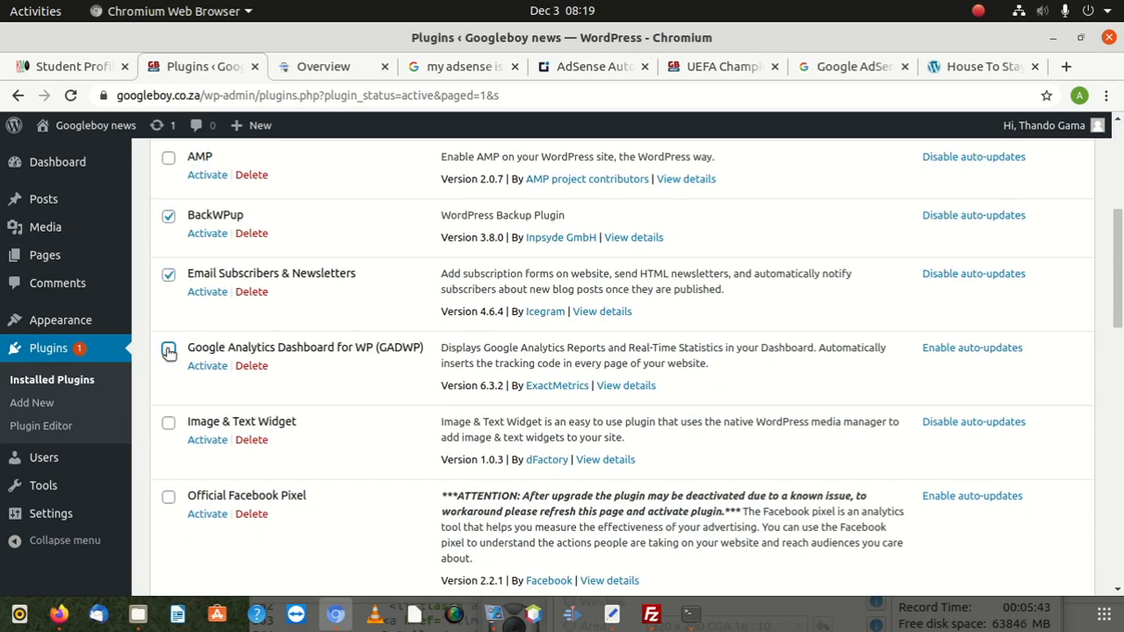
left_click(169, 425)
left_click(170, 497)
scroll(293, 387, "up", 6)
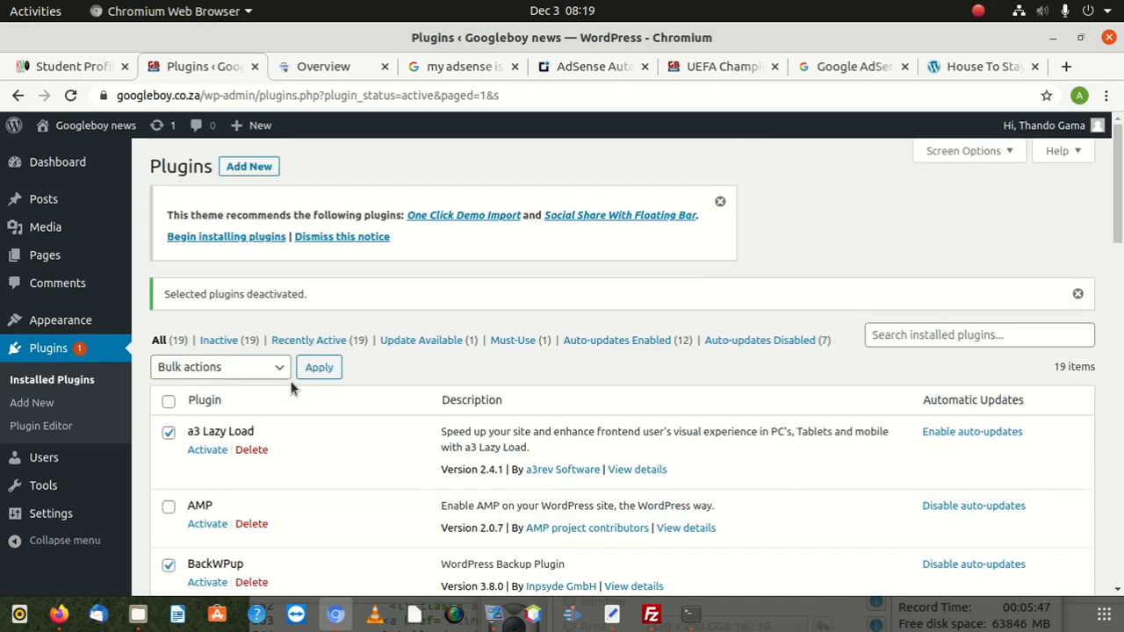
left_click(278, 369)
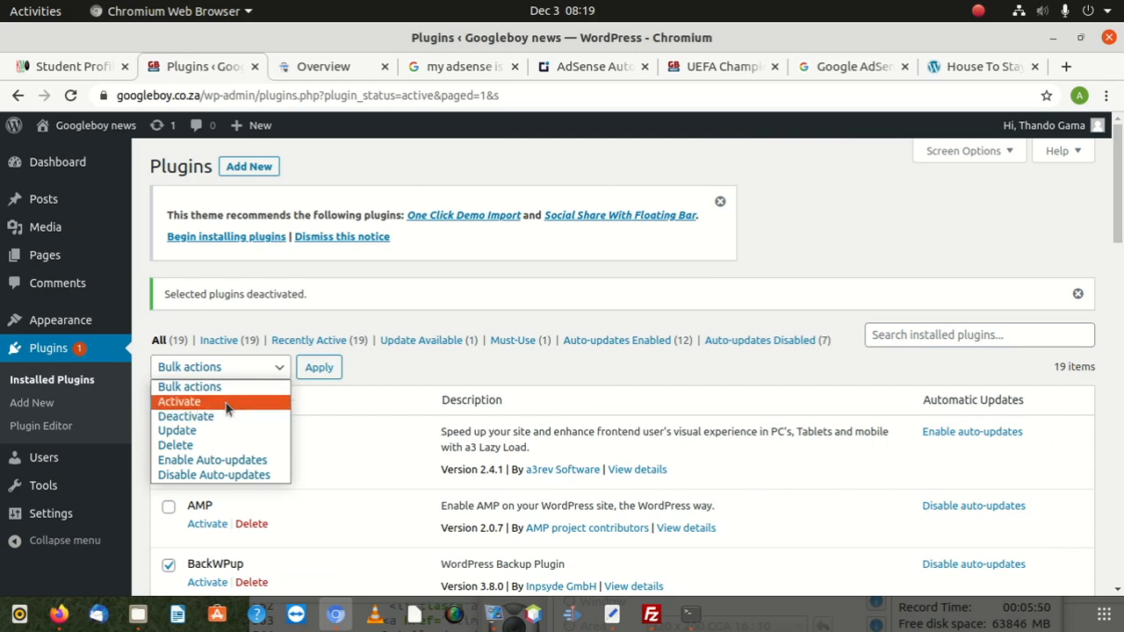
left_click(308, 354)
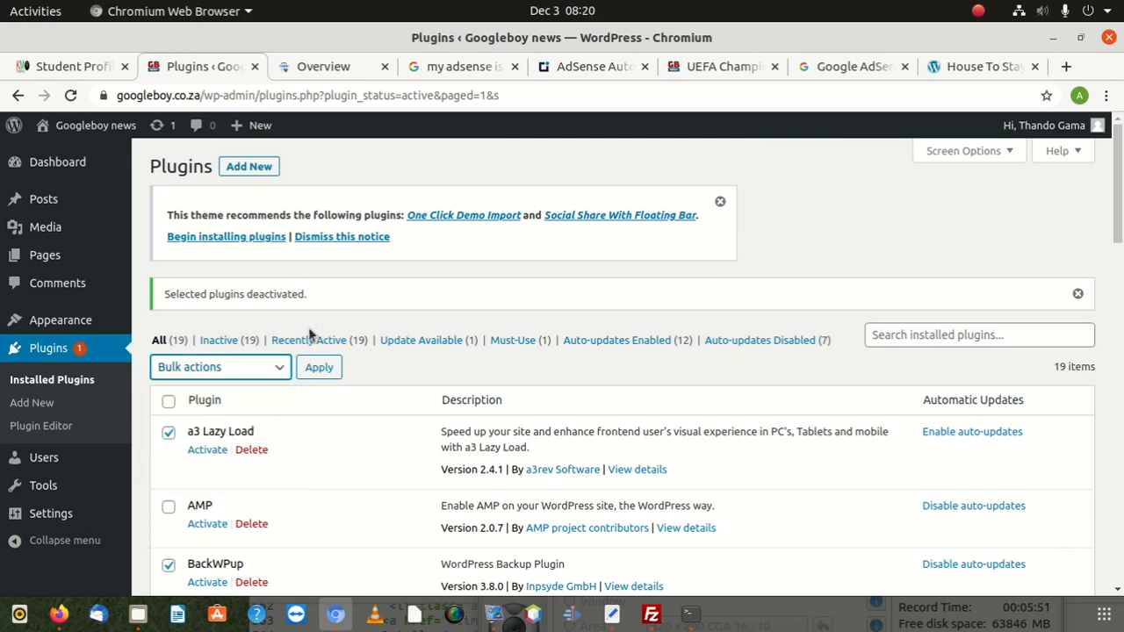
Step: Deselect BackWPup, Email Subscribers & Newsletters, GADWP, Image & Text Widget and Official Facebook Pixel, leaving only a3 Lazy Load selected
scroll(185, 387, "down", 5)
left_click(167, 477)
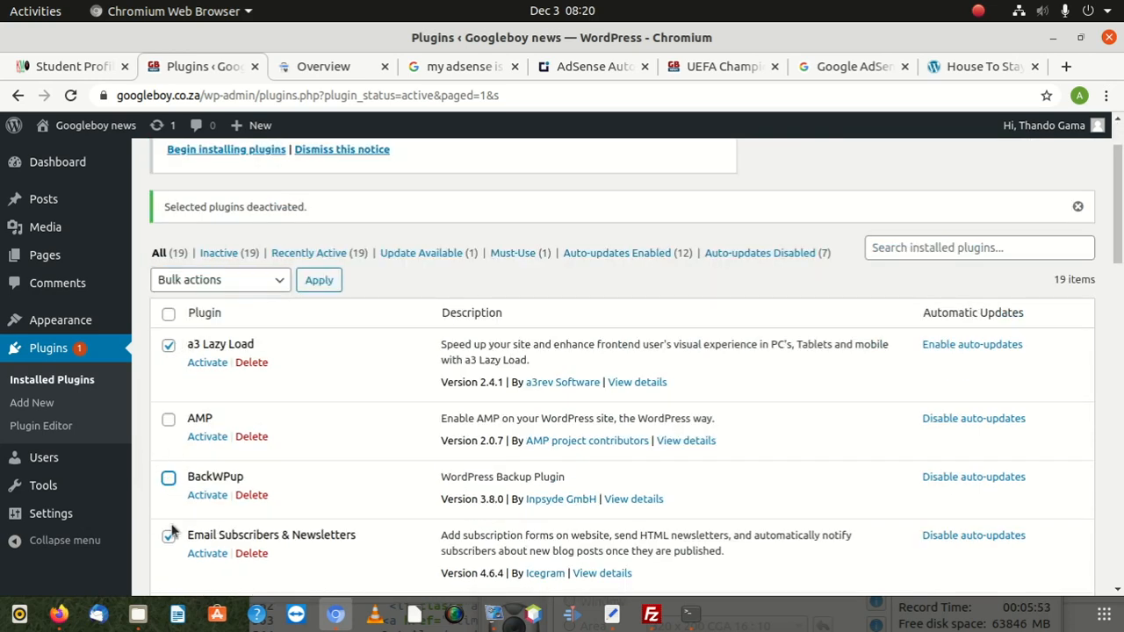
left_click(169, 536)
scroll(172, 535, "down", 5)
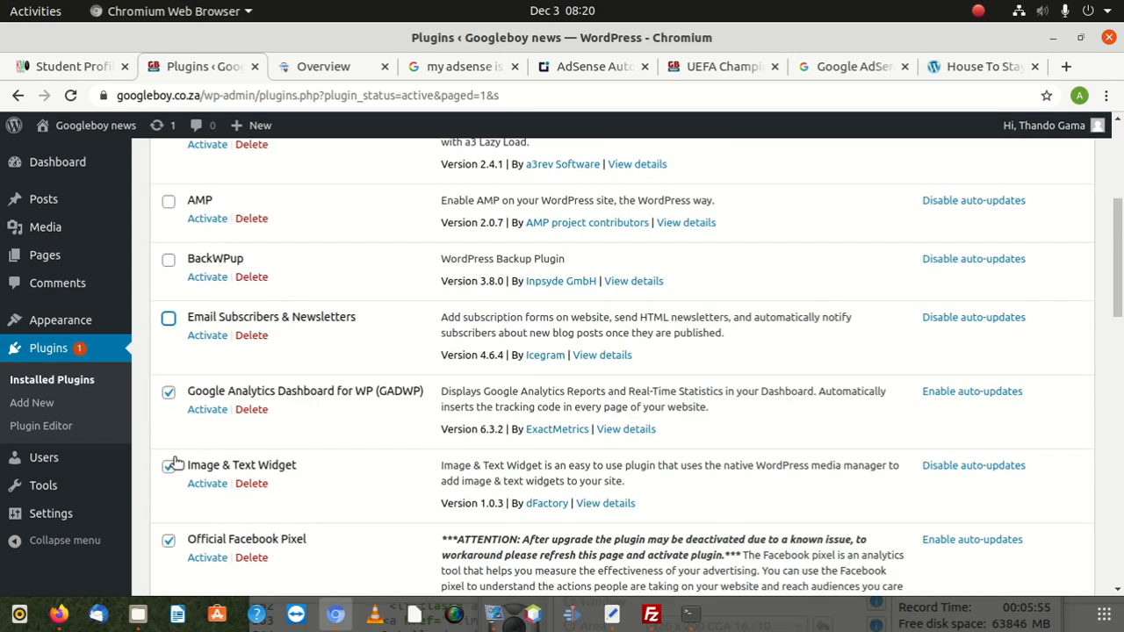
left_click(167, 392)
left_click(169, 468)
left_click(169, 539)
scroll(200, 439, "down", 7)
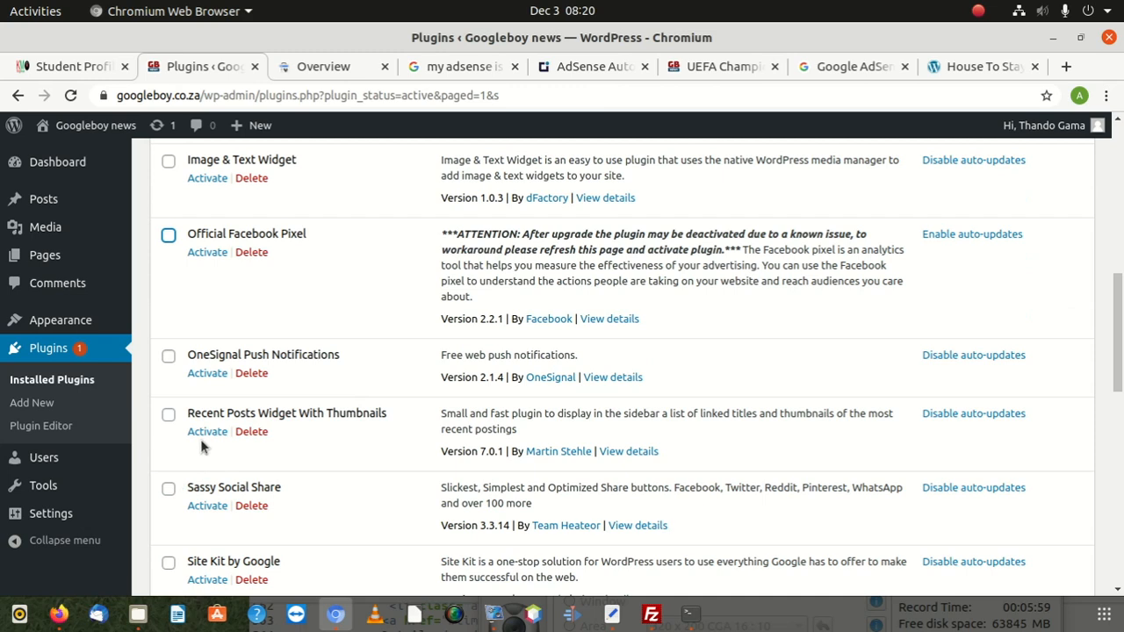
Step: Activate only the a3 Lazy Load plugin by applying the Activate bulk action to it
scroll(195, 453, "down", 4)
scroll(203, 448, "up", 5)
scroll(203, 443, "up", 11)
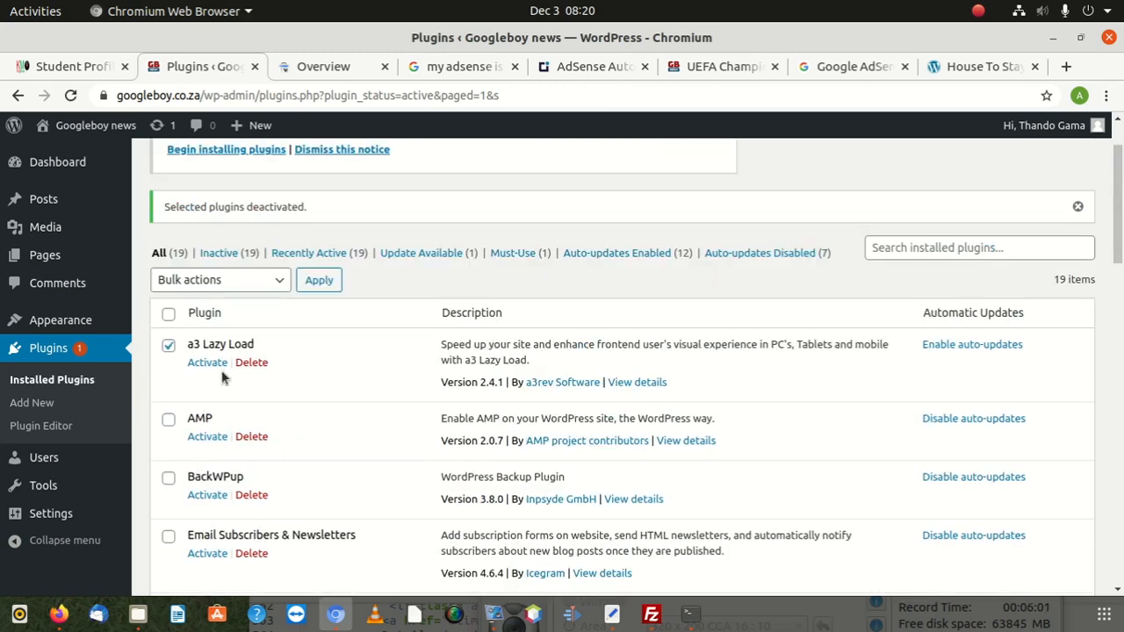
left_click(318, 279)
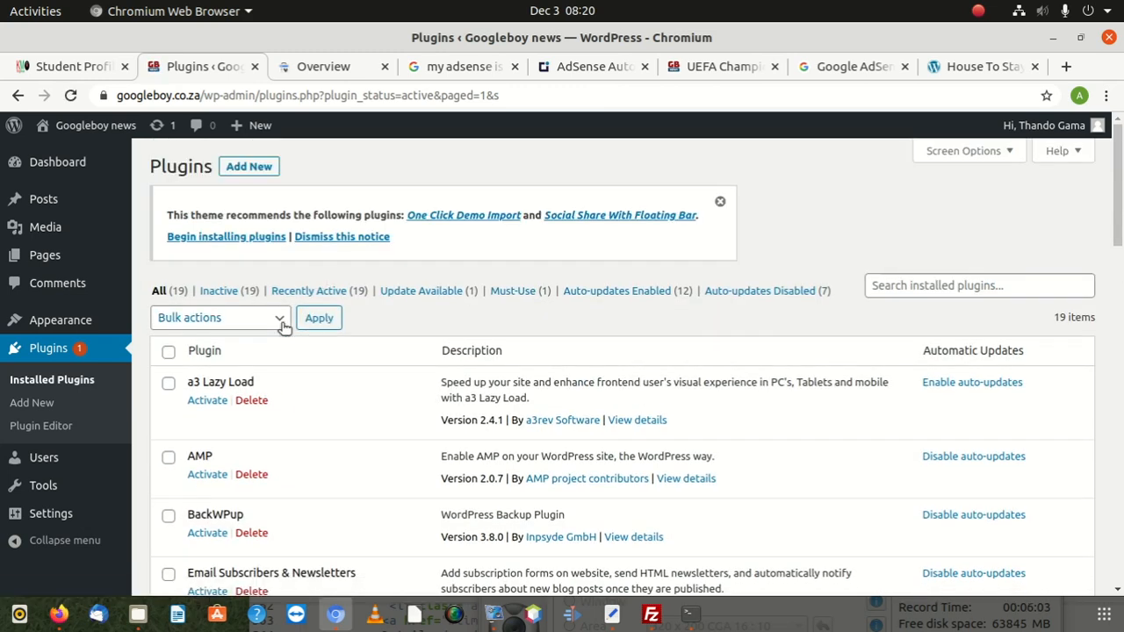
left_click(251, 318)
left_click(230, 356)
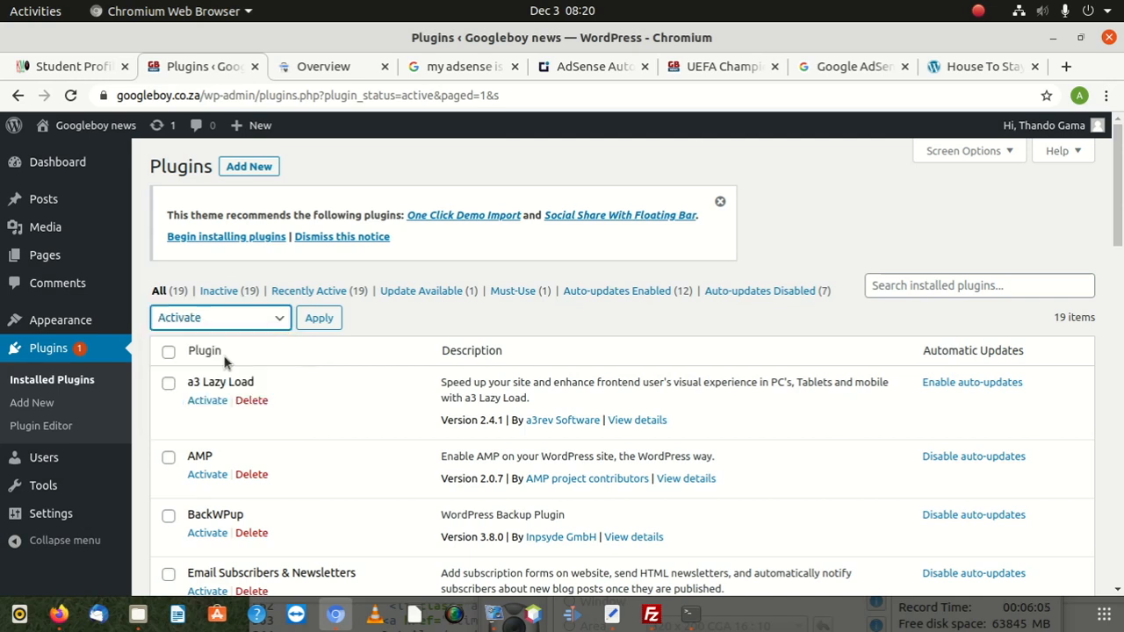
left_click(169, 385)
left_click(319, 318)
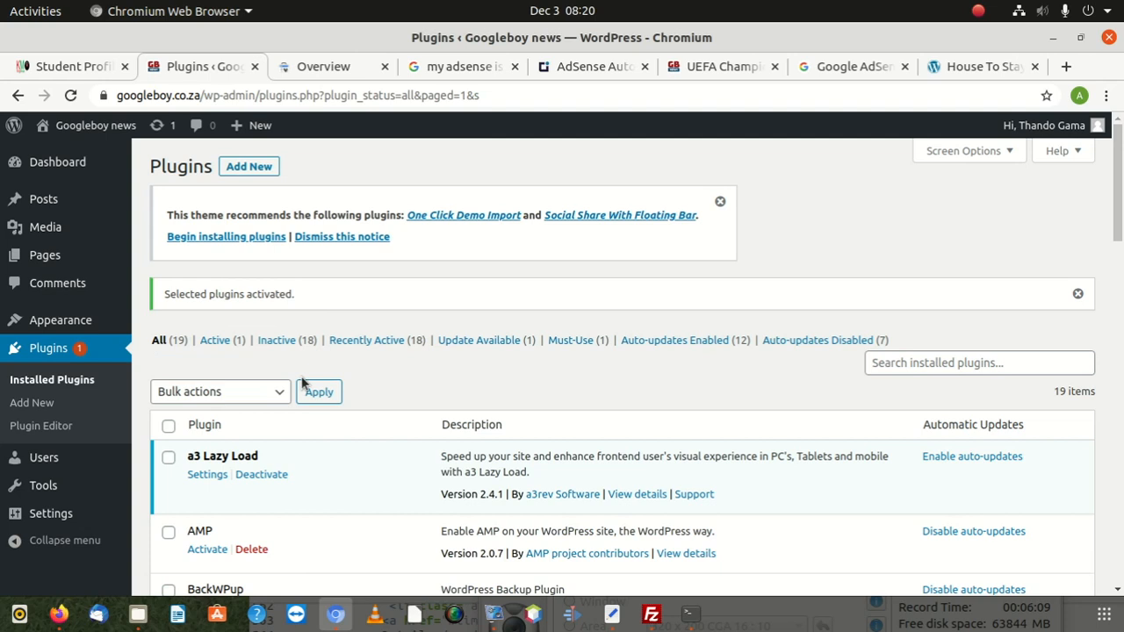
Step: Select the BackWPup plugin and apply the Activate bulk action to it
scroll(302, 384, "down", 1)
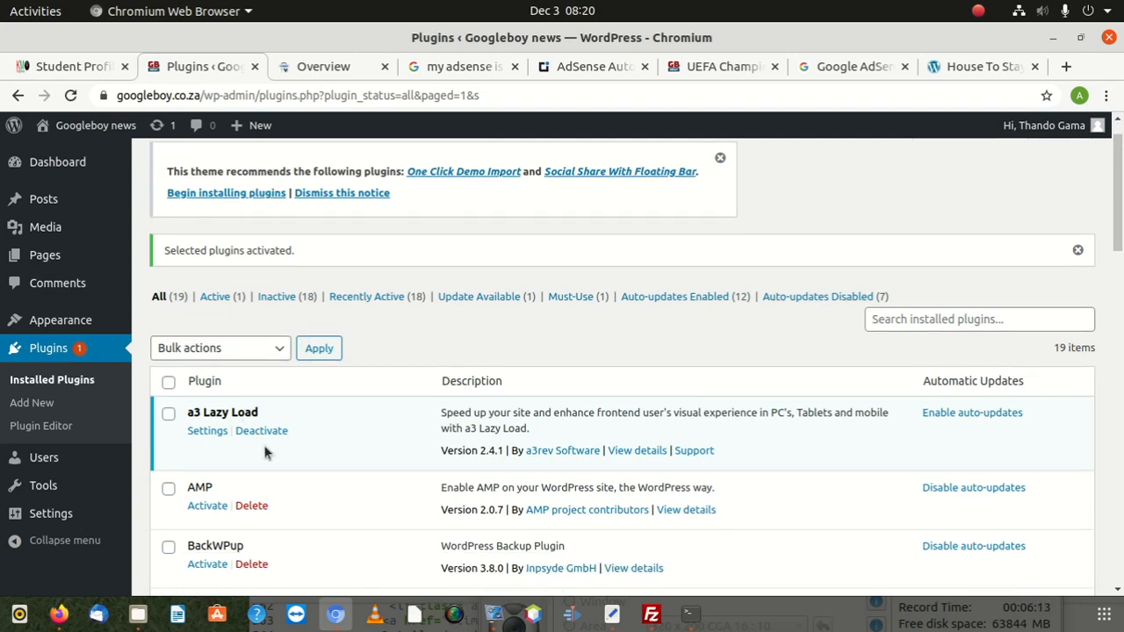
scroll(183, 427, "down", 3)
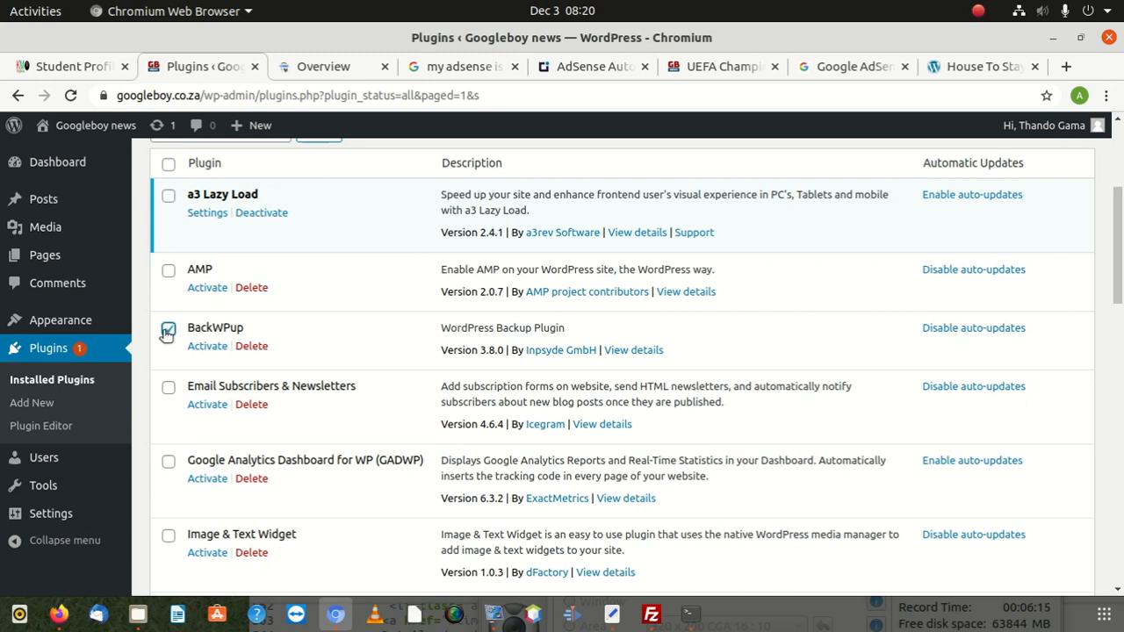
scroll(188, 330, "up", 2)
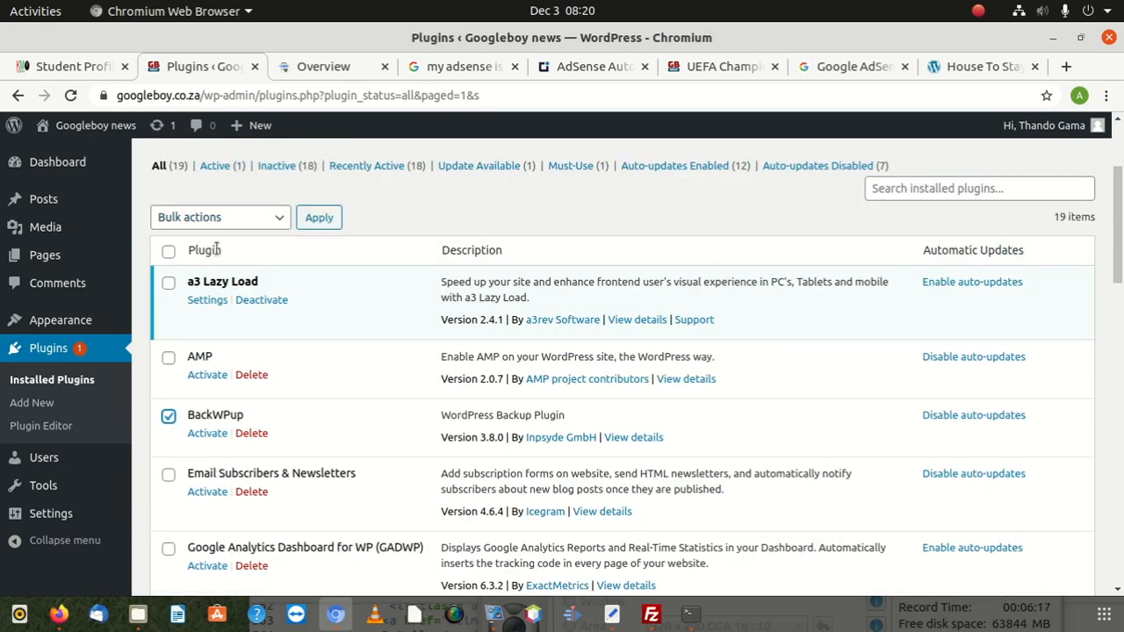
left_click(231, 222)
left_click(220, 249)
left_click(309, 222)
scroll(263, 307, "down", 5)
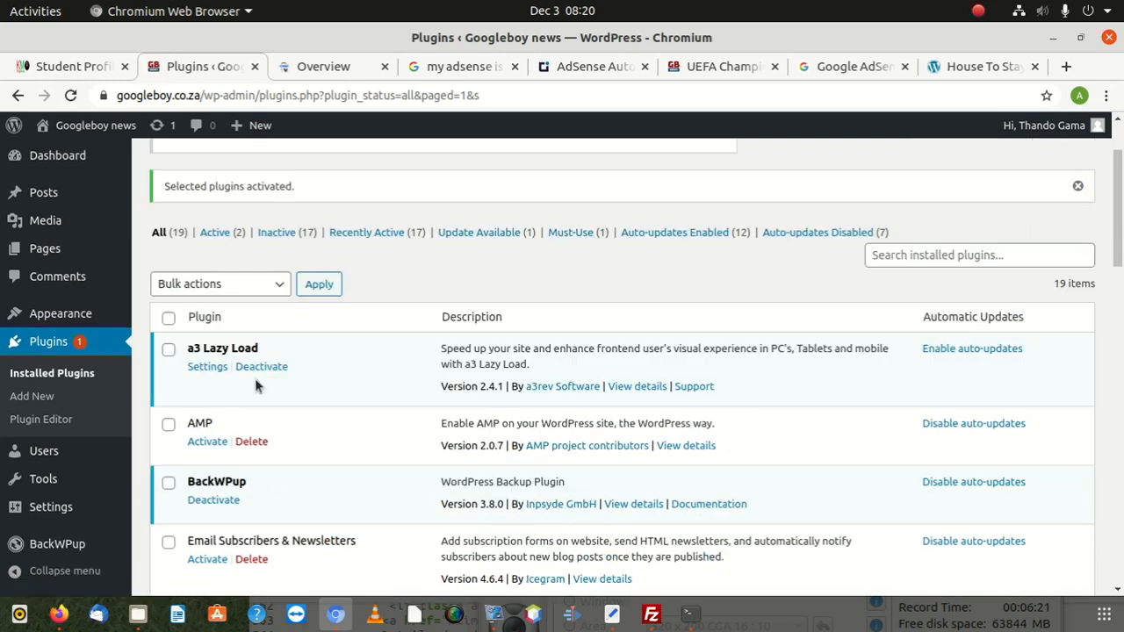
Step: Filter the plugin list to inactive plugins and activate Email Subscribers & Newsletters with the bulk action
scroll(211, 326, "up", 3)
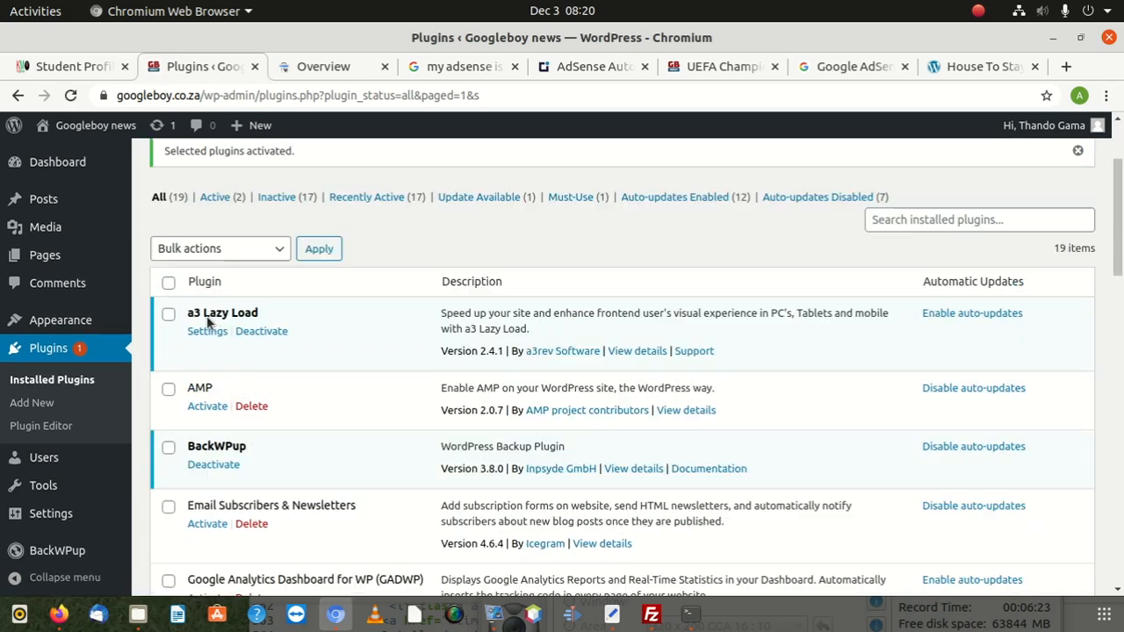
scroll(211, 326, "down", 3)
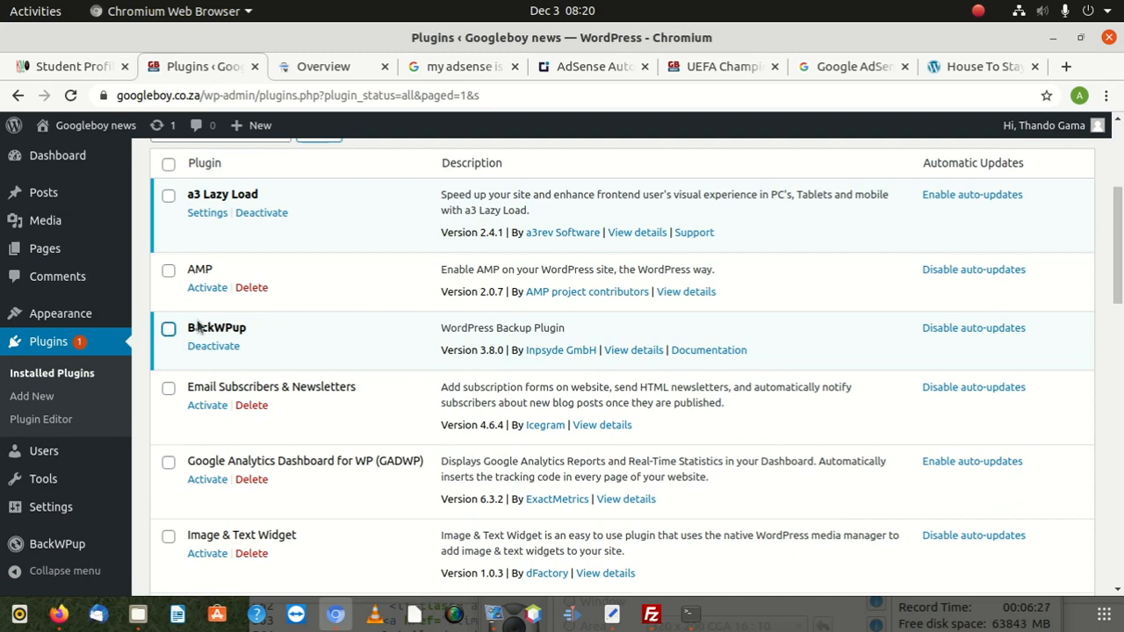
scroll(220, 319, "up", 3)
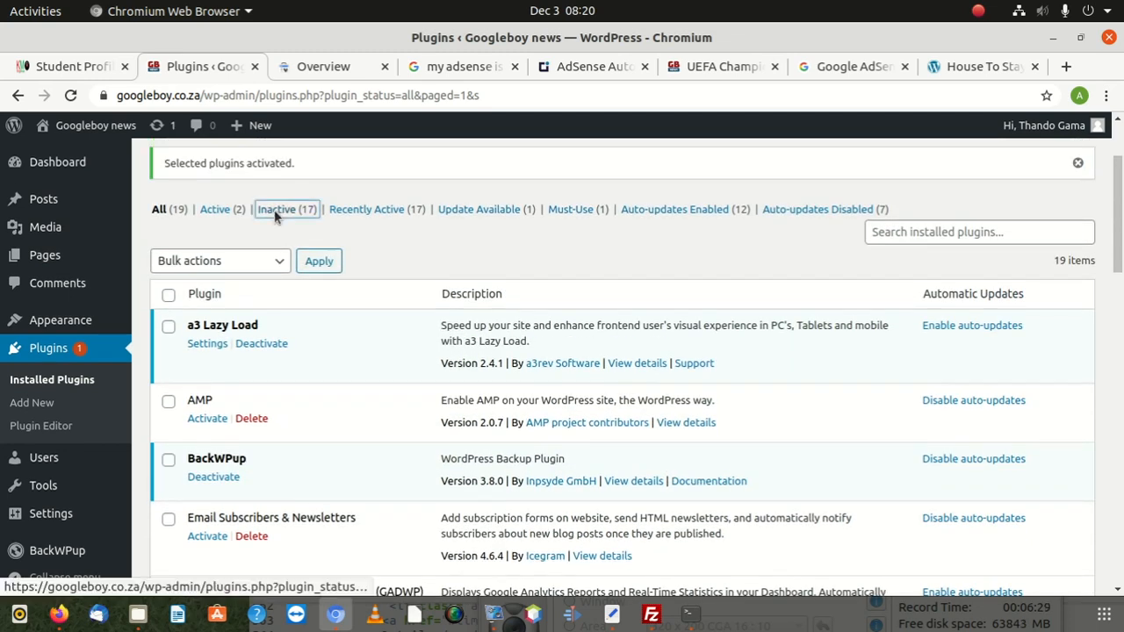
left_click(276, 210)
scroll(264, 347, "down", 3)
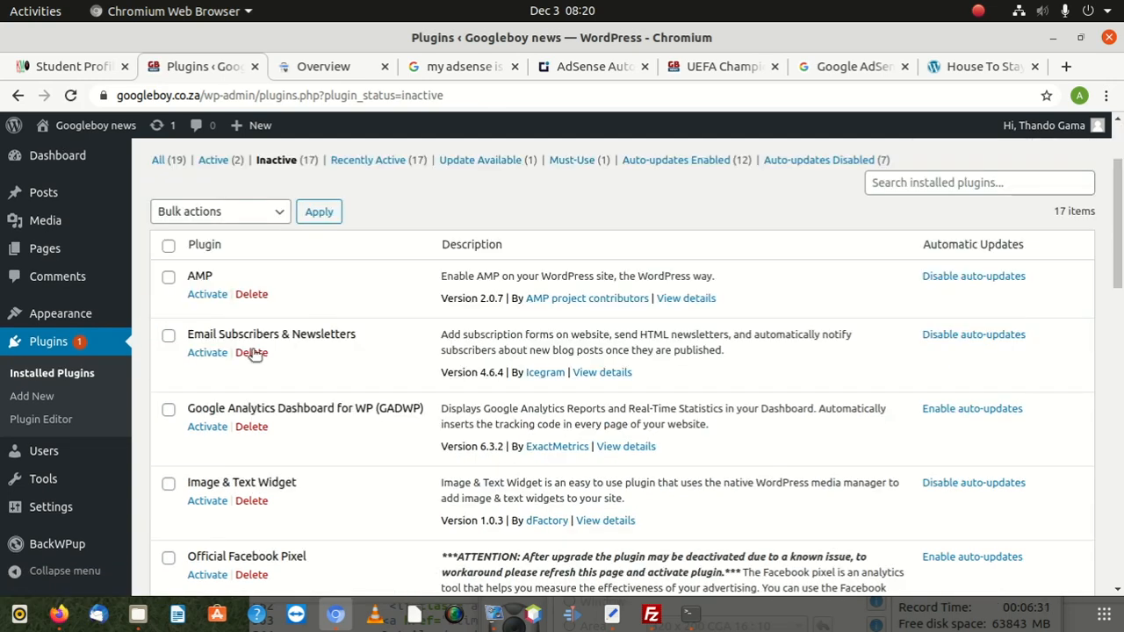
scroll(189, 308, "down", 2)
left_click(168, 248)
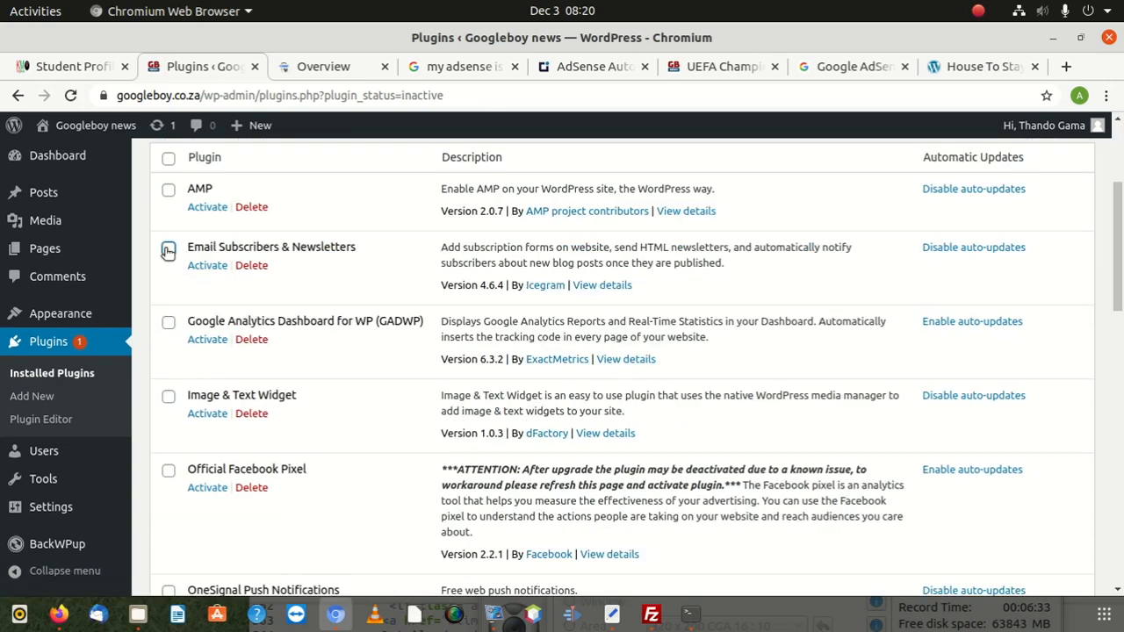
scroll(243, 256, "up", 3)
left_click(277, 255)
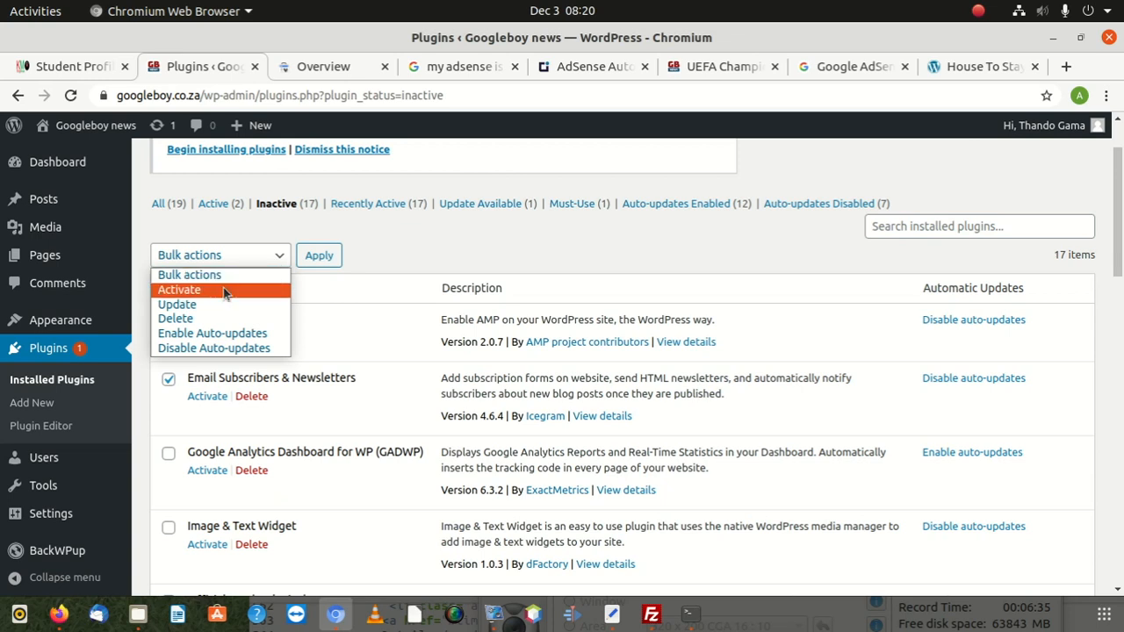
left_click(230, 289)
left_click(313, 257)
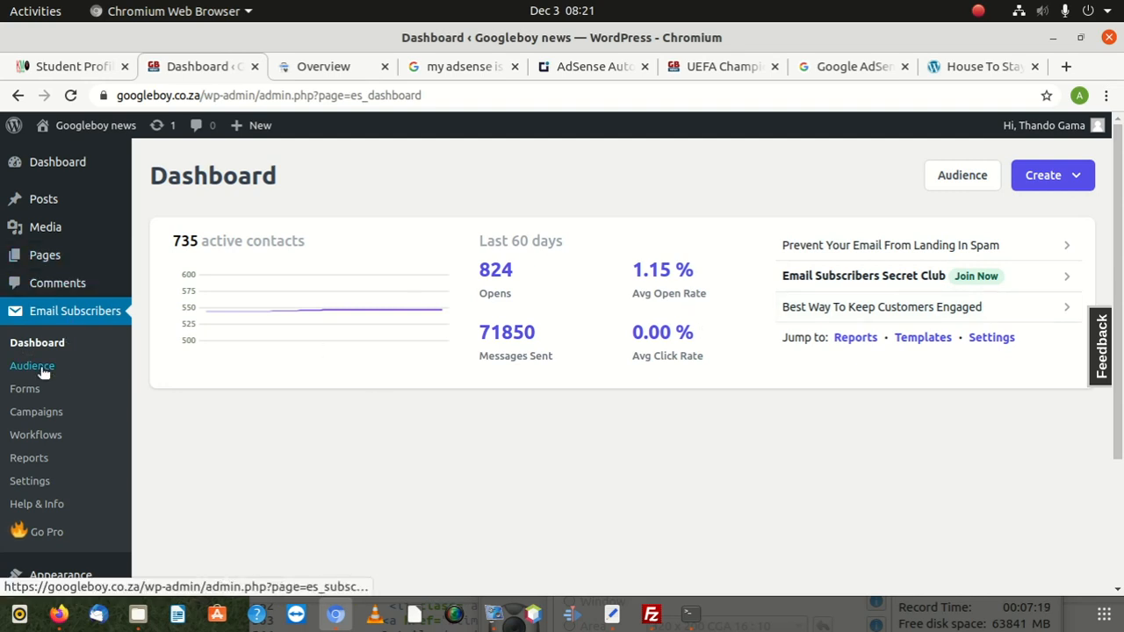
Step: Leave the Email Subscribers dashboard and return to the list of installed plugins
left_click(54, 163)
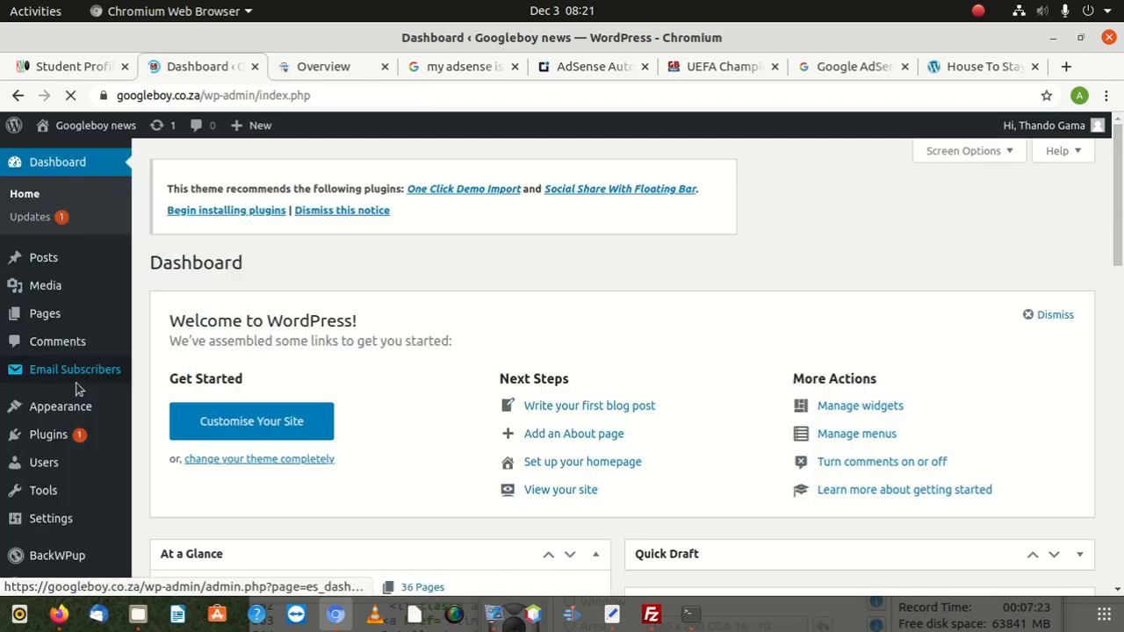
left_click(51, 436)
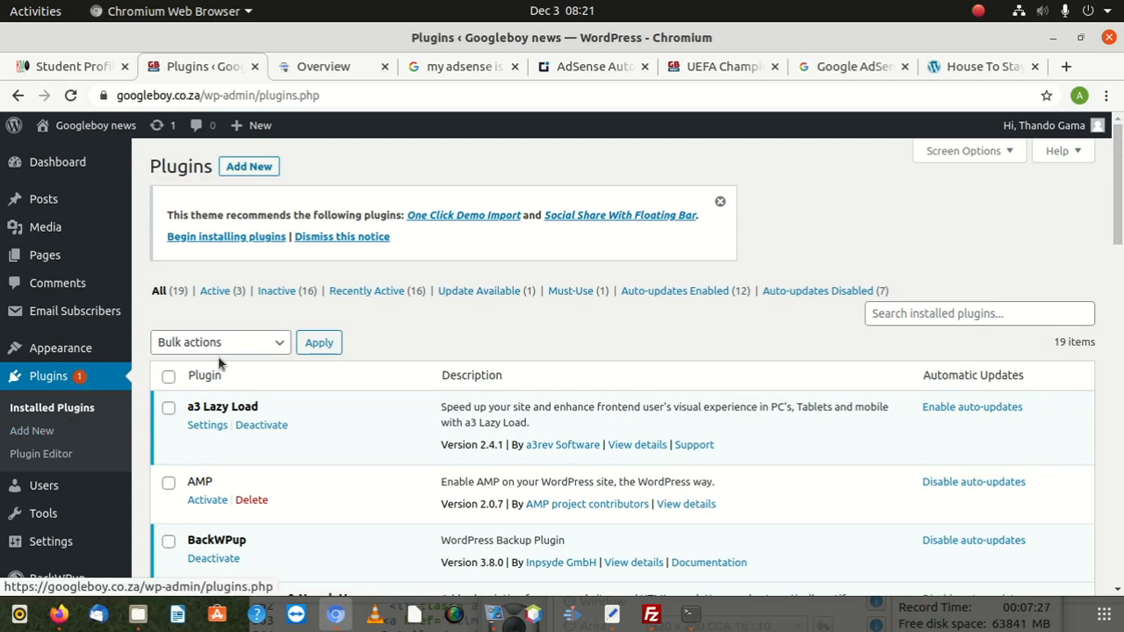
scroll(281, 346, "down", 4)
scroll(263, 359, "up", 3)
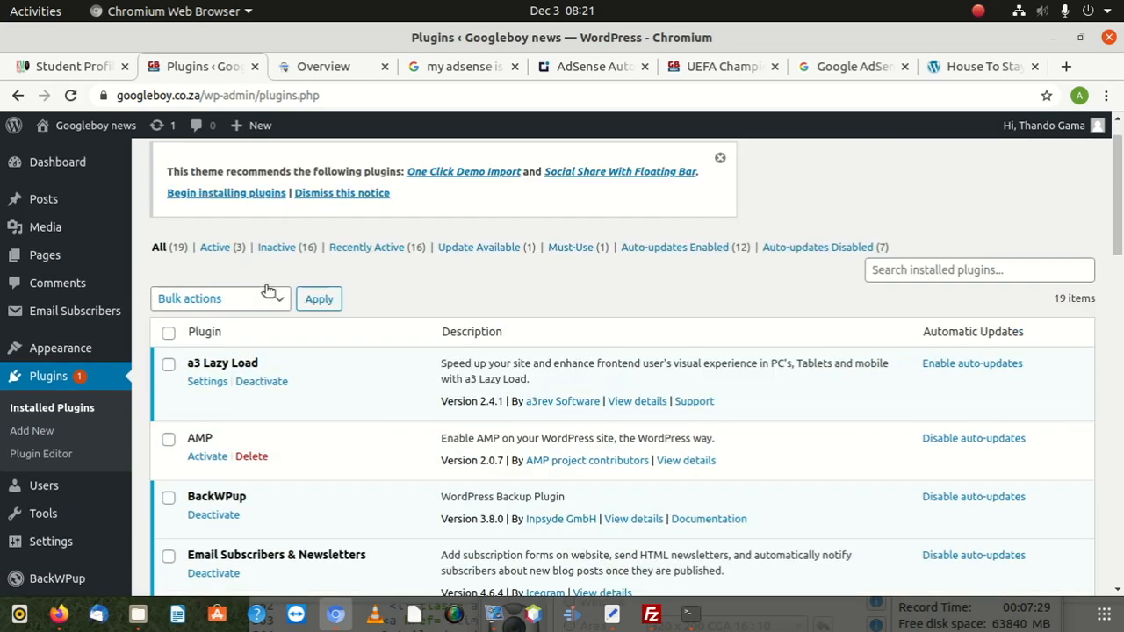
Step: Show only the inactive plugins and bulk-activate Google Analytics Dashboard for WP (GADWP)
left_click(298, 249)
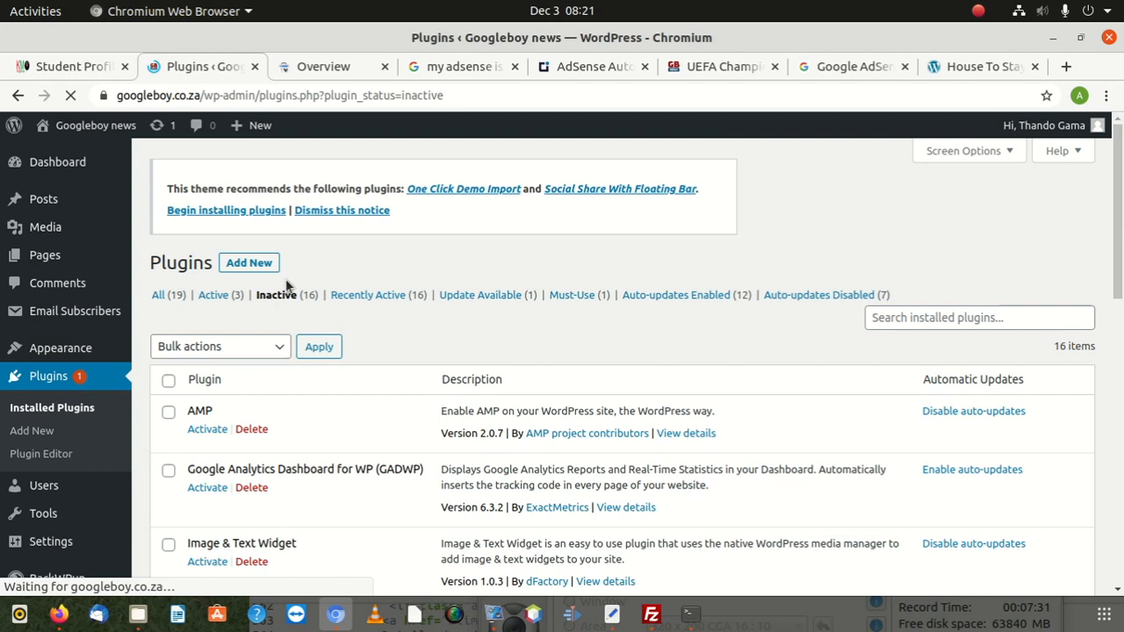
scroll(231, 399, "down", 3)
left_click(168, 250)
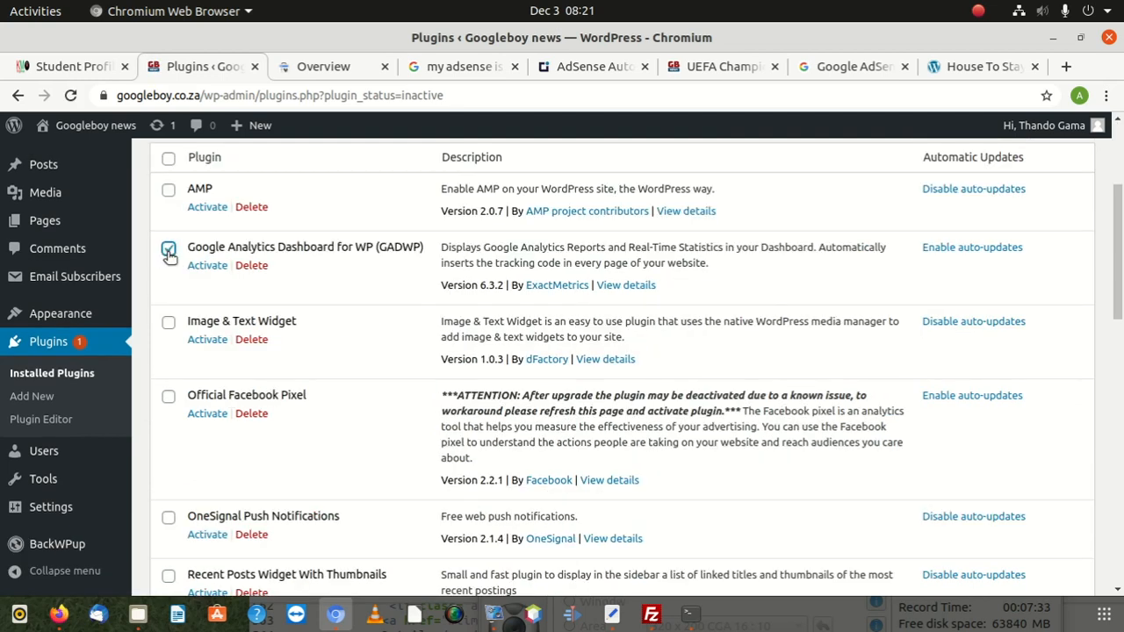
scroll(208, 338, "up", 3)
left_click(274, 298)
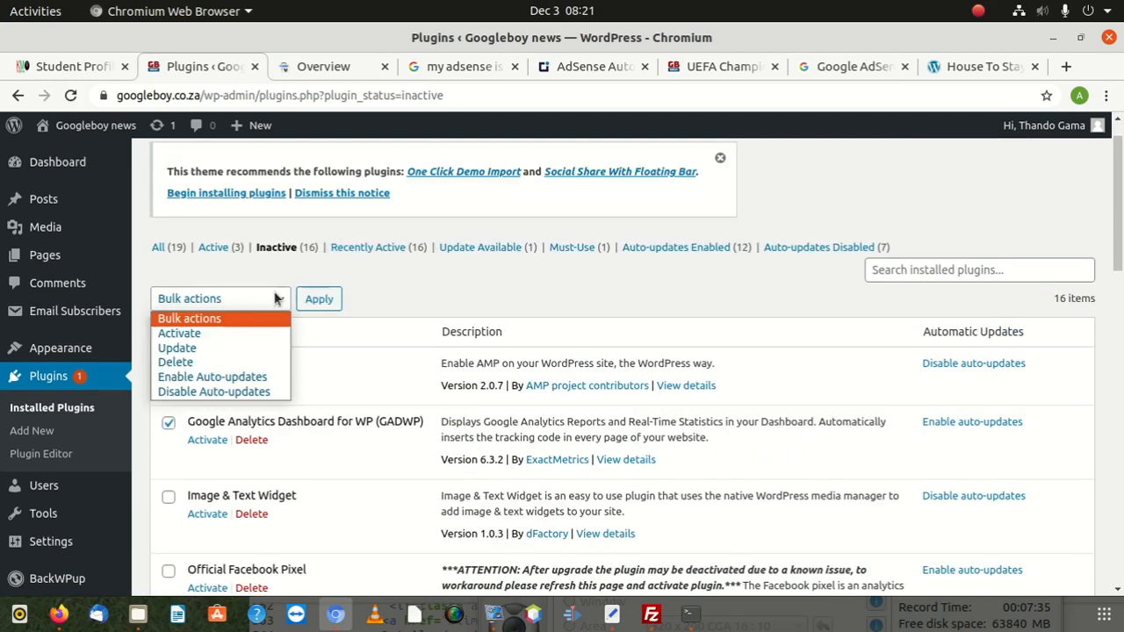
left_click(229, 333)
left_click(305, 300)
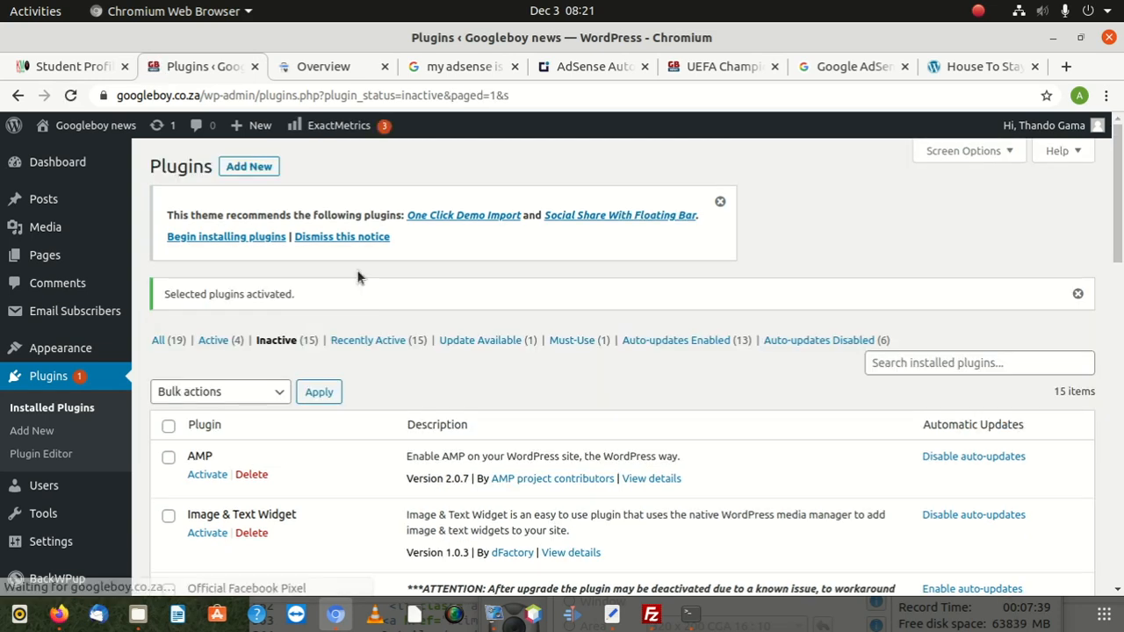
Step: Switch to the open "UEFA Champions League Scores & Fixtures Manchester United 1 – 3 PSG" post and reload it
left_click(723, 66)
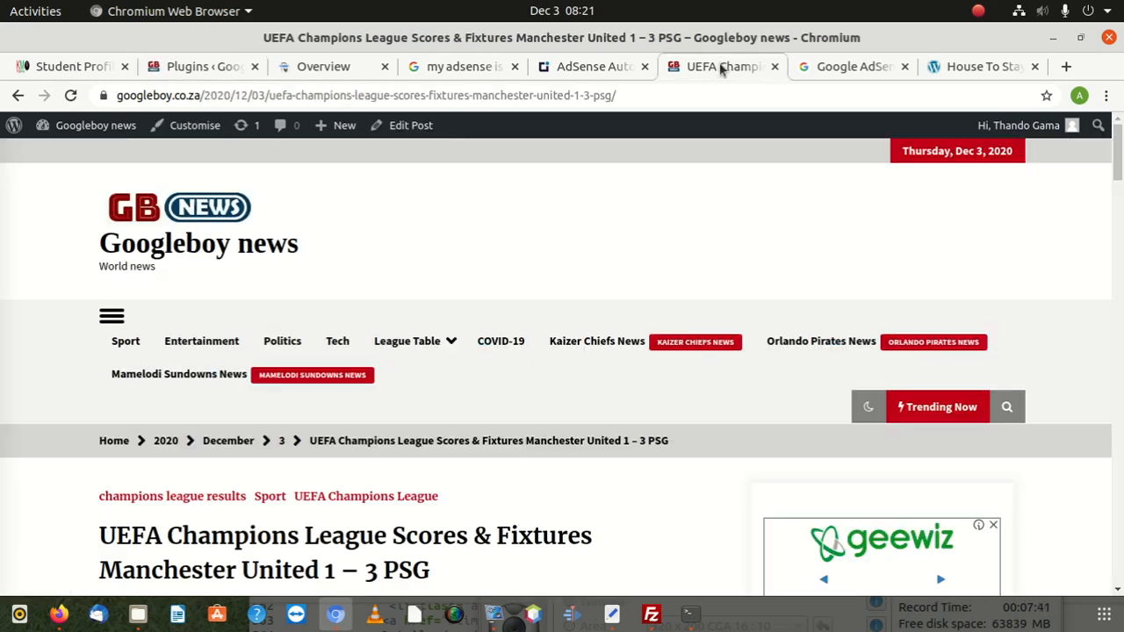
left_click(634, 91)
key("Return")
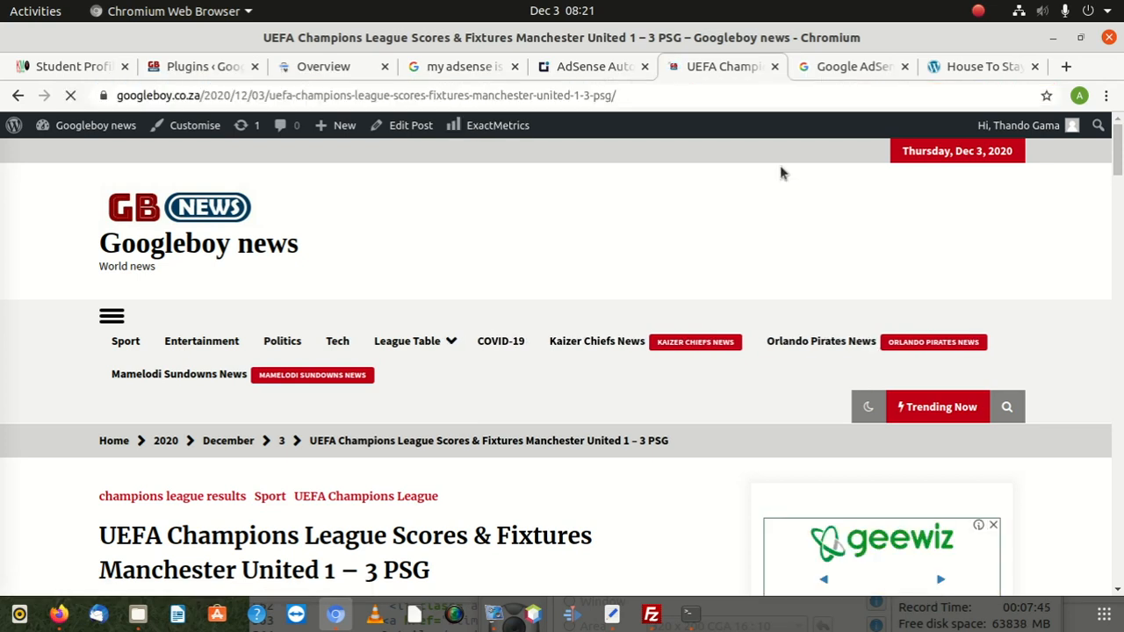
Step: Look through the reloaded UEFA Champions League post to check which ads it shows
scroll(737, 255, "down", 3)
scroll(580, 312, "down", 7)
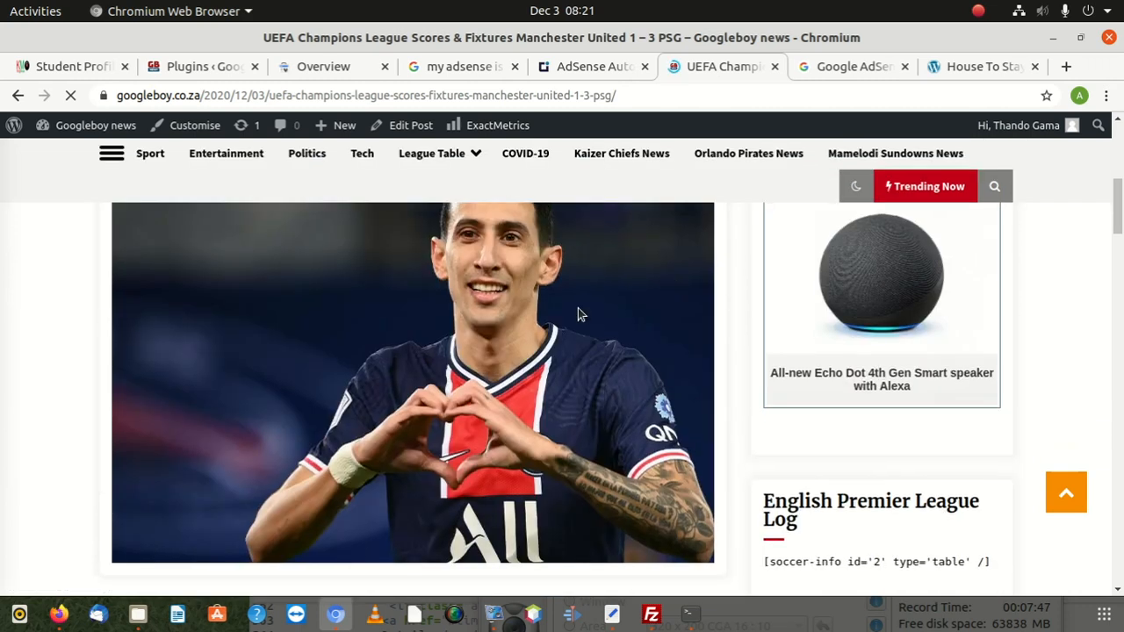
scroll(578, 313, "up", 5)
scroll(577, 312, "up", 5)
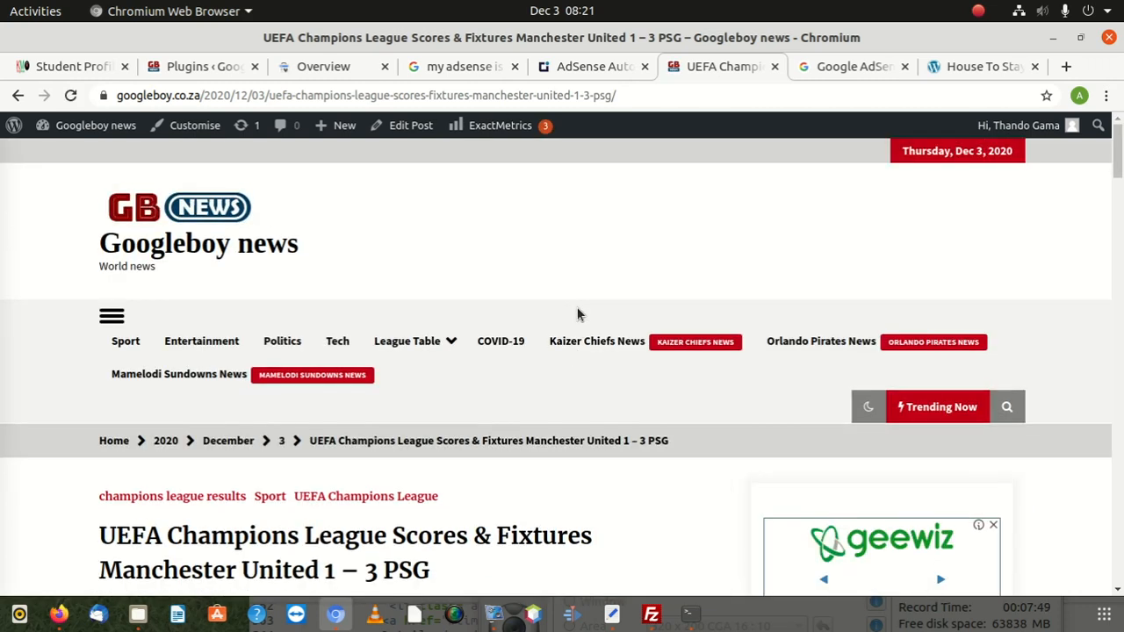
scroll(461, 326, "down", 5)
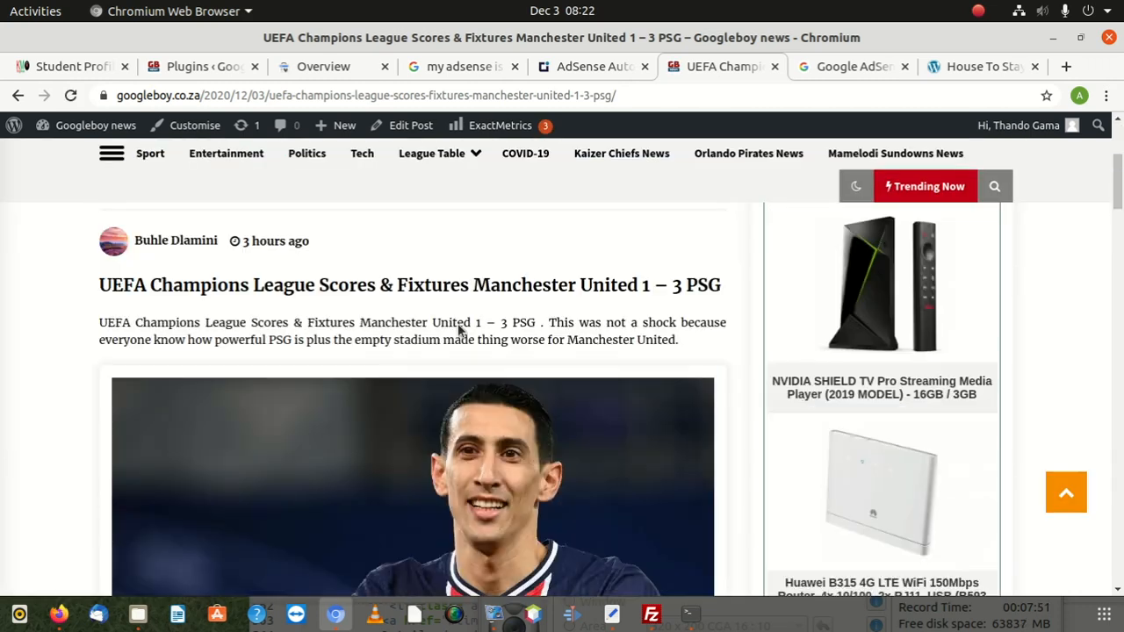
scroll(460, 326, "up", 5)
Step: Return to the inactive plugins list and activate Image & Text Widget with the bulk action
left_click(202, 66)
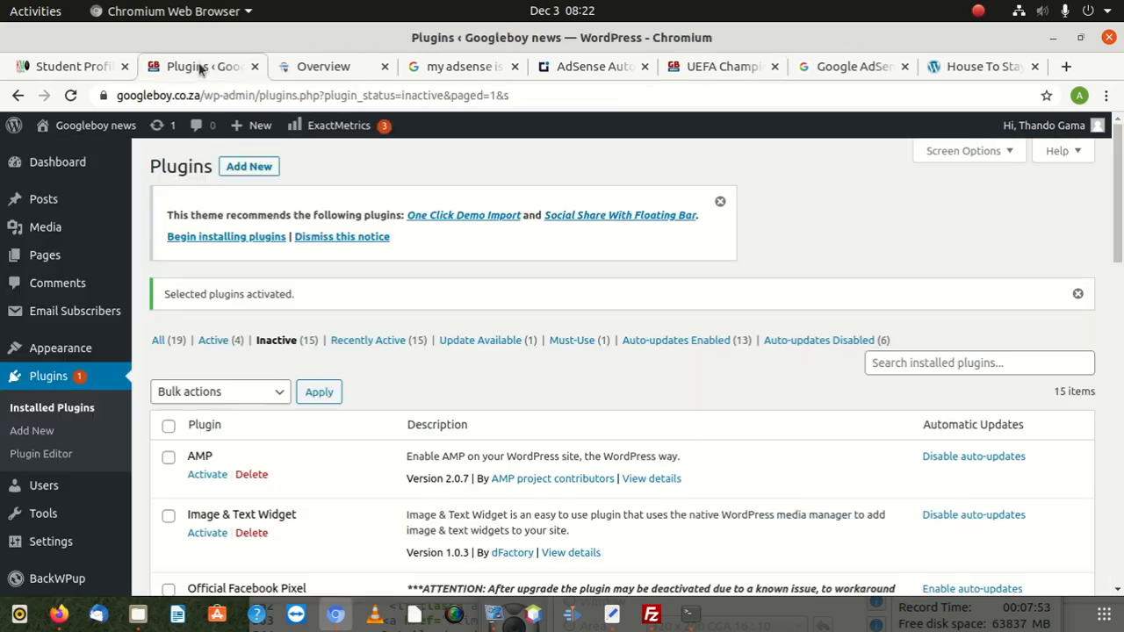
scroll(184, 347, "down", 2)
scroll(185, 347, "down", 2)
left_click(168, 341)
left_click(255, 218)
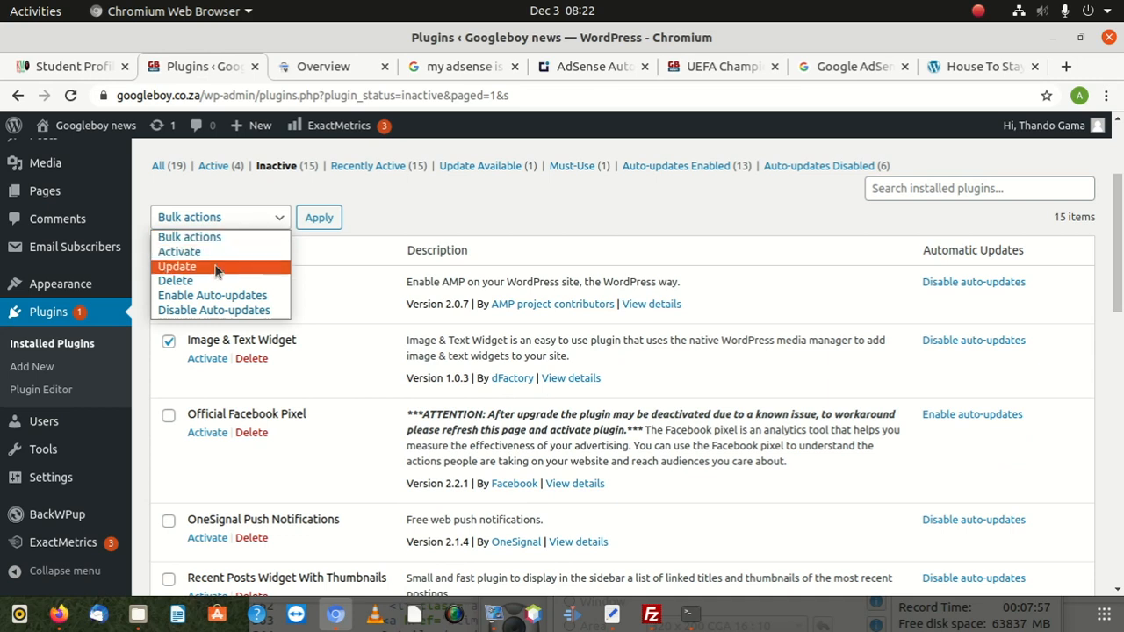
left_click(202, 250)
left_click(318, 218)
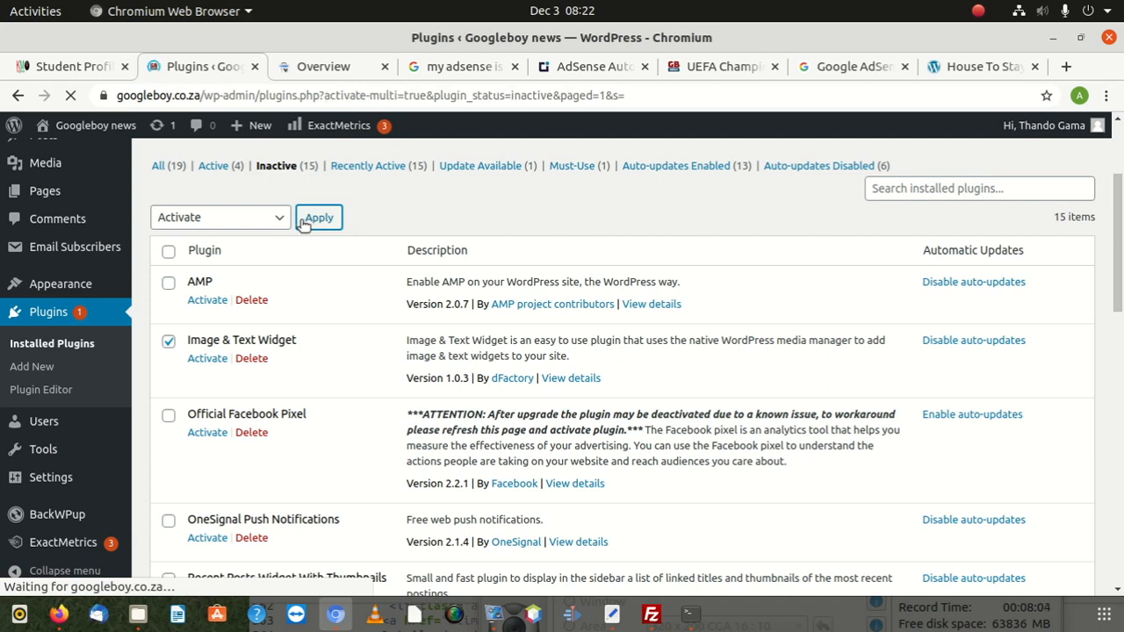
scroll(313, 338, "down", 3)
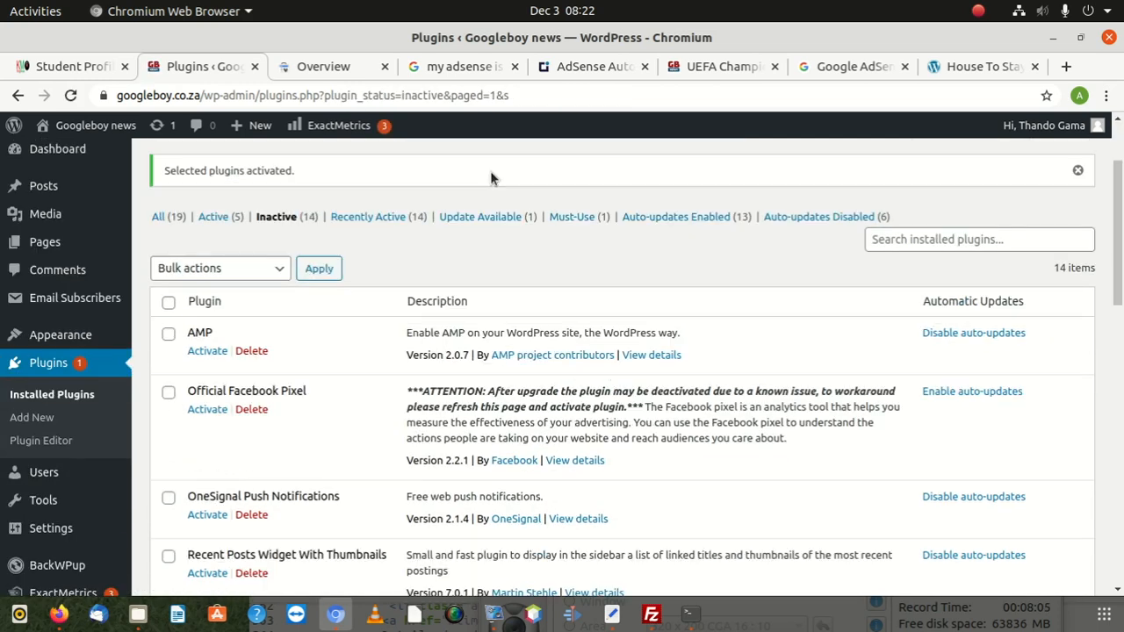
scroll(490, 170, "up", 1)
Step: Switch to the UEFA Champions League post and reload it to recheck the ads, keeping the browser window maximized
left_click(713, 67)
left_click(651, 94)
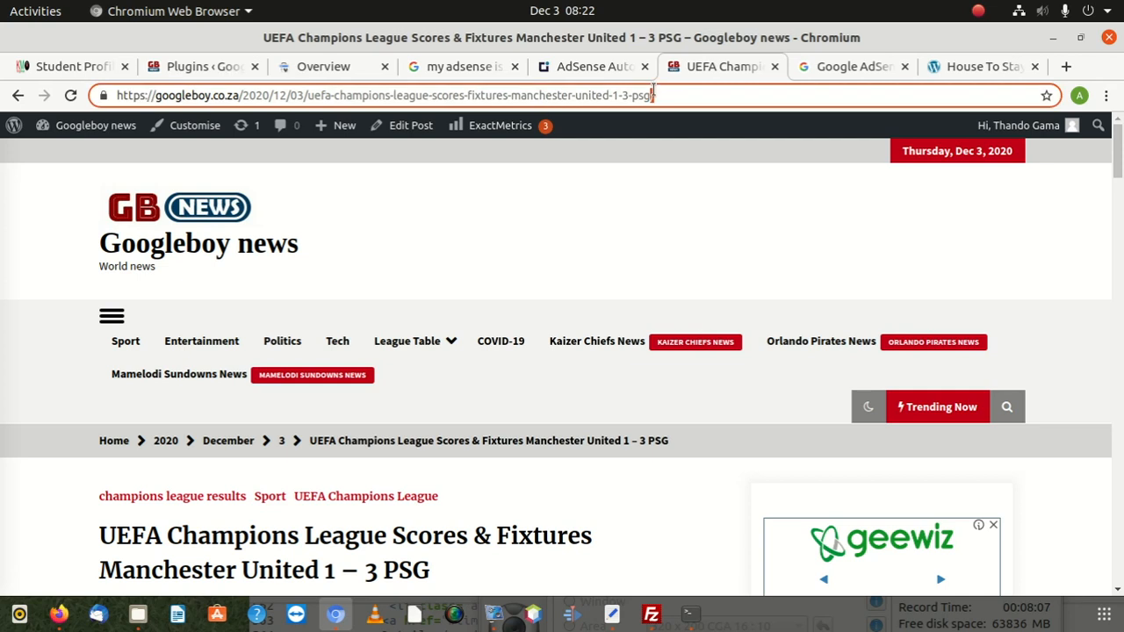
key("Return")
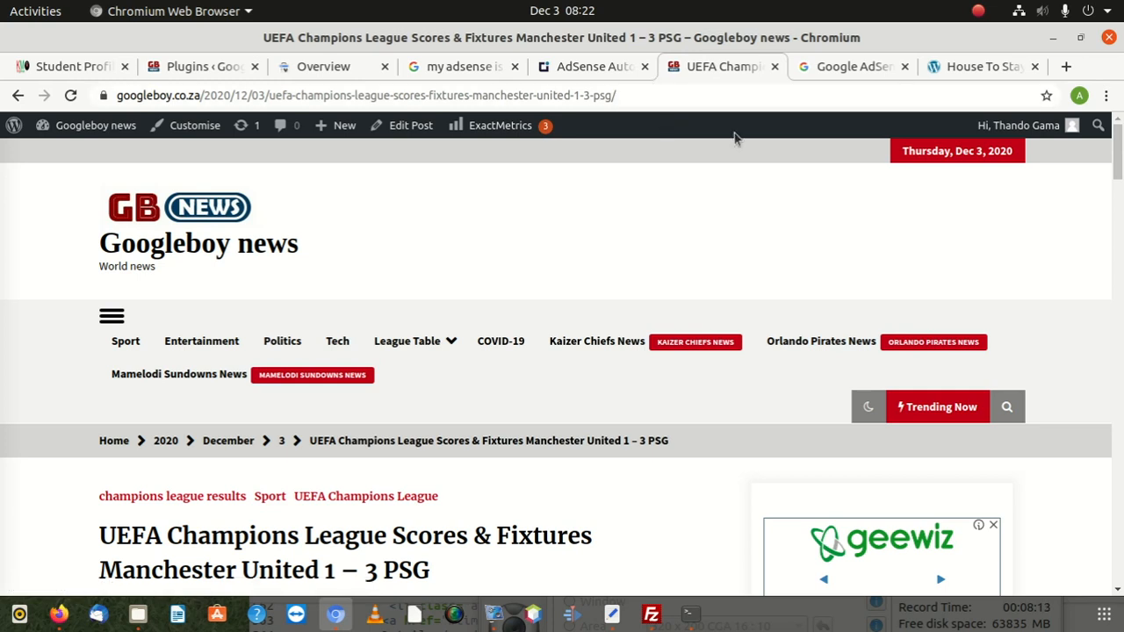
left_click_drag(857, 39, 779, 111)
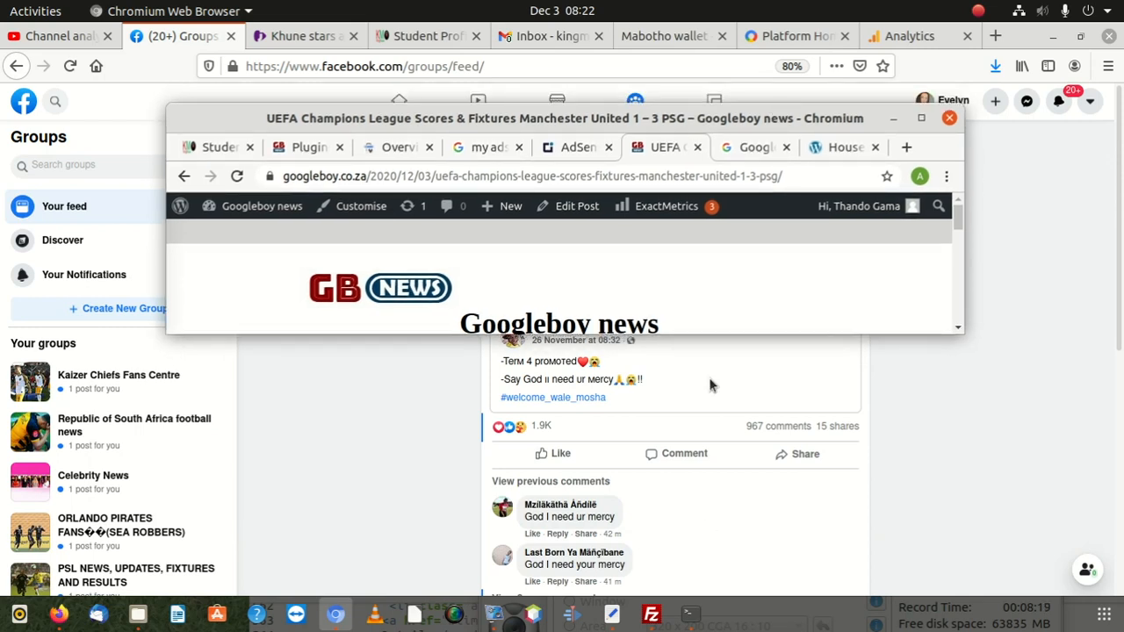
double_click(783, 125)
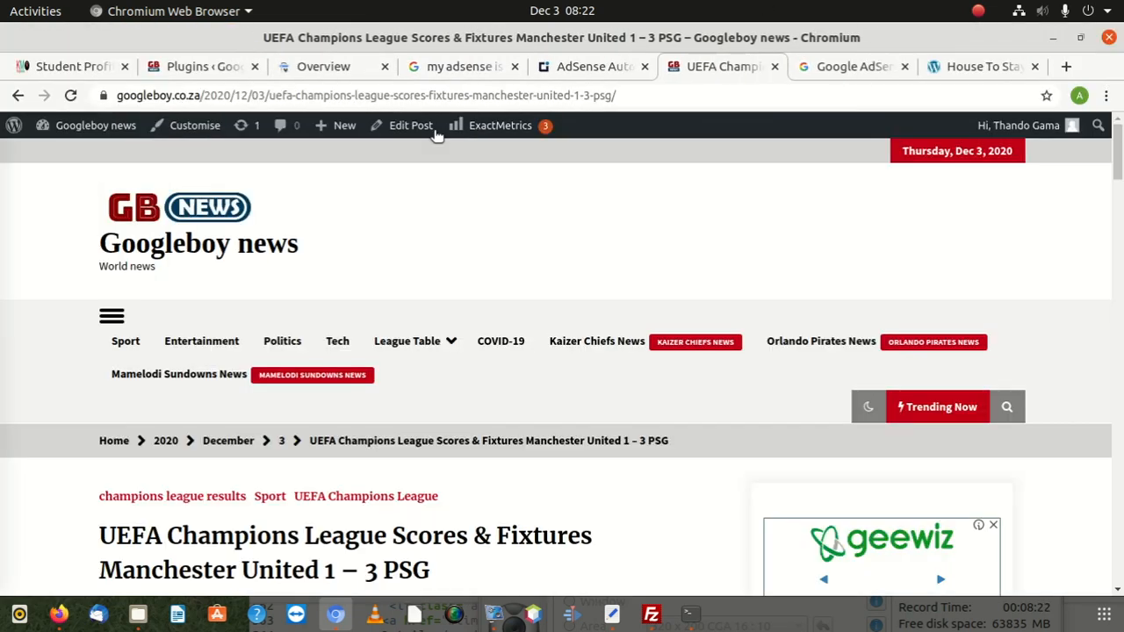
Step: Go back to the inactive plugins and try to bulk-activate Official Facebook Pixel
left_click(206, 69)
left_click(167, 428)
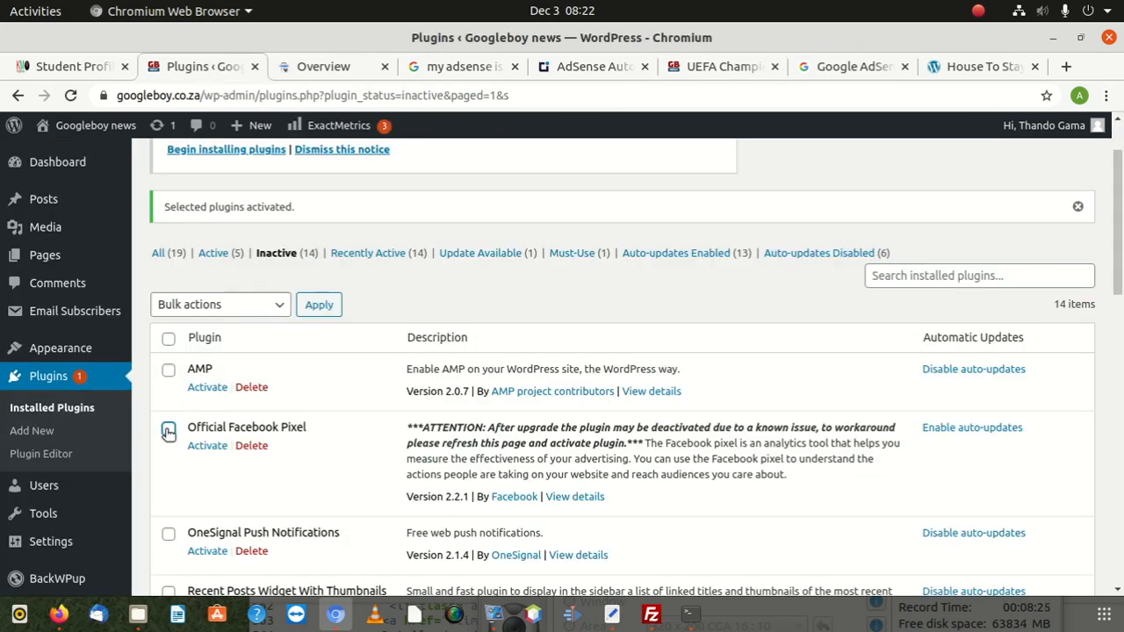
left_click(314, 308)
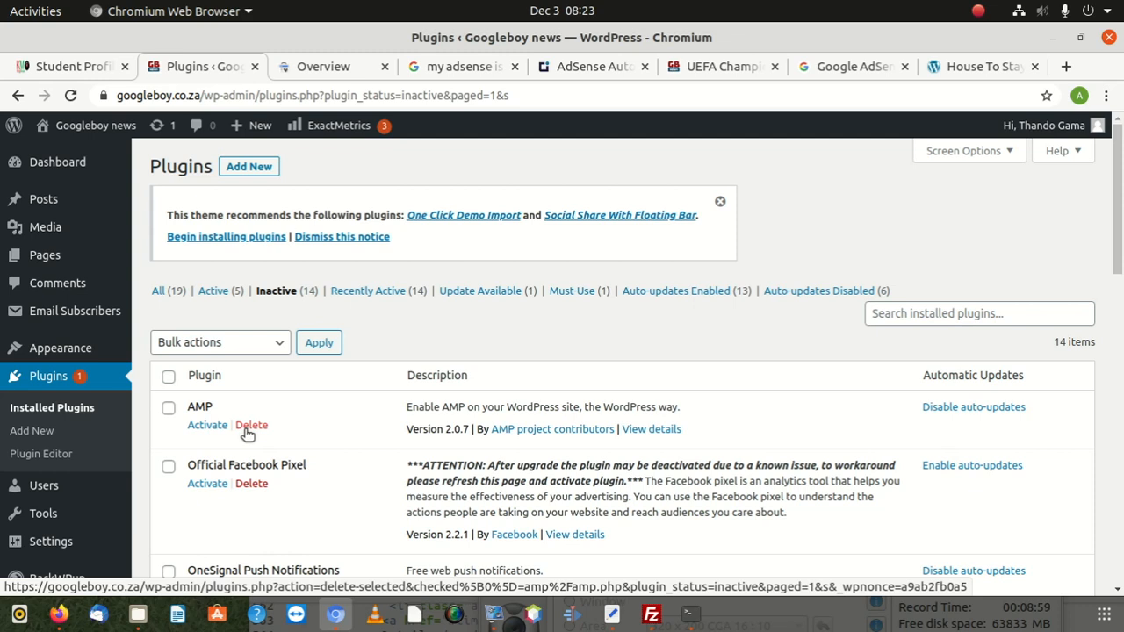
Step: Select OneSignal Push Notifications among the inactive plugins and activate it with the bulk action
scroll(246, 434, "down", 5)
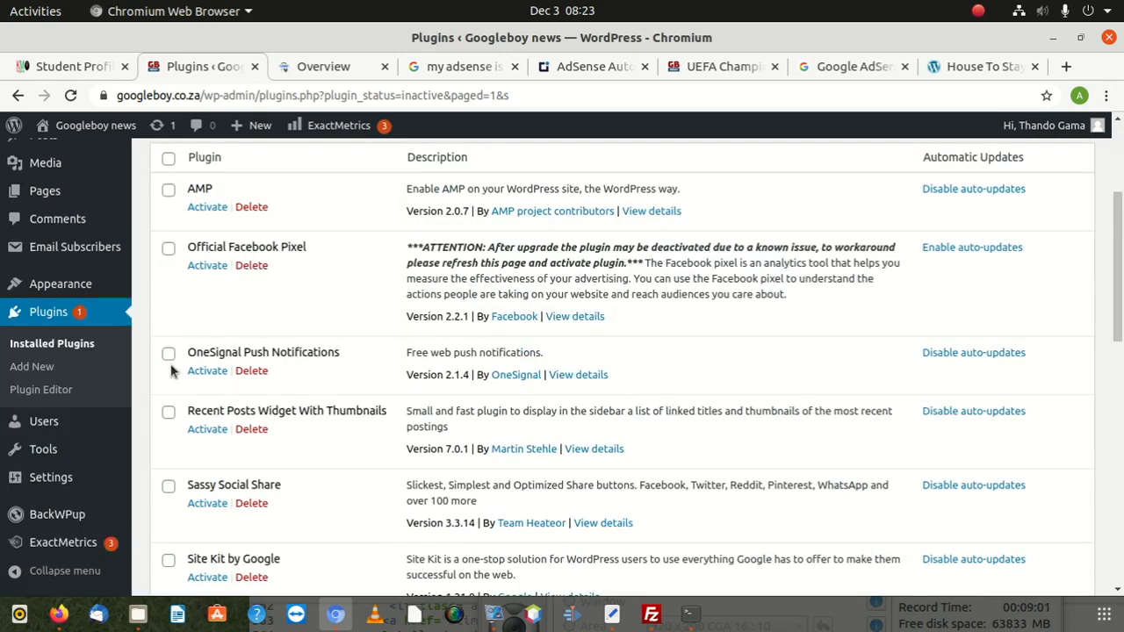
left_click(167, 354)
scroll(248, 319, "up", 5)
left_click(251, 342)
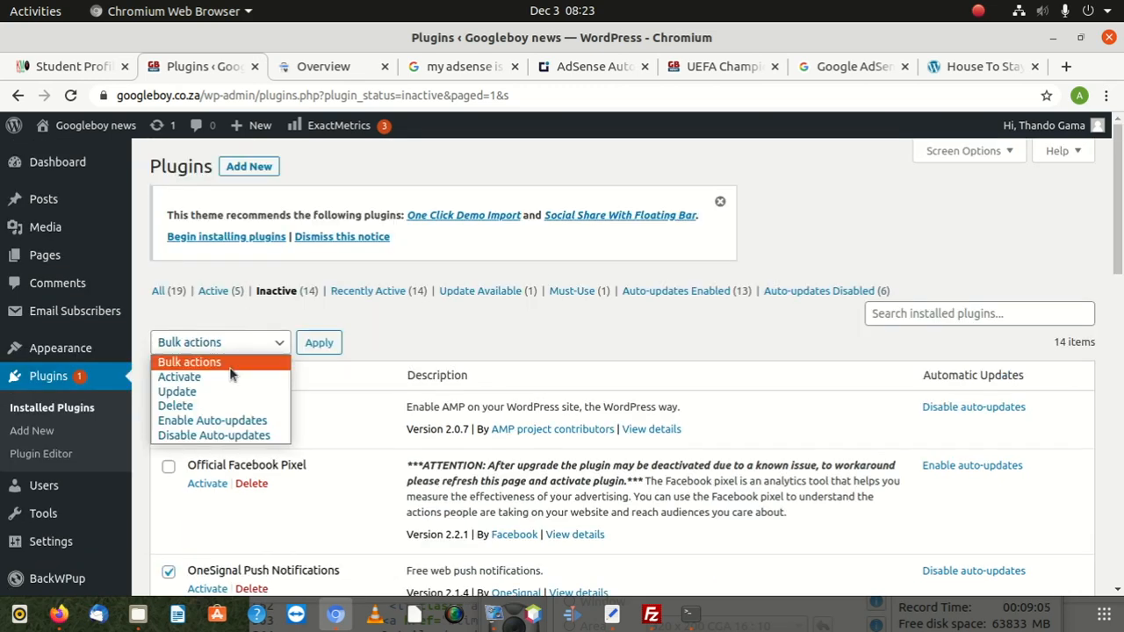
left_click(188, 374)
left_click(319, 342)
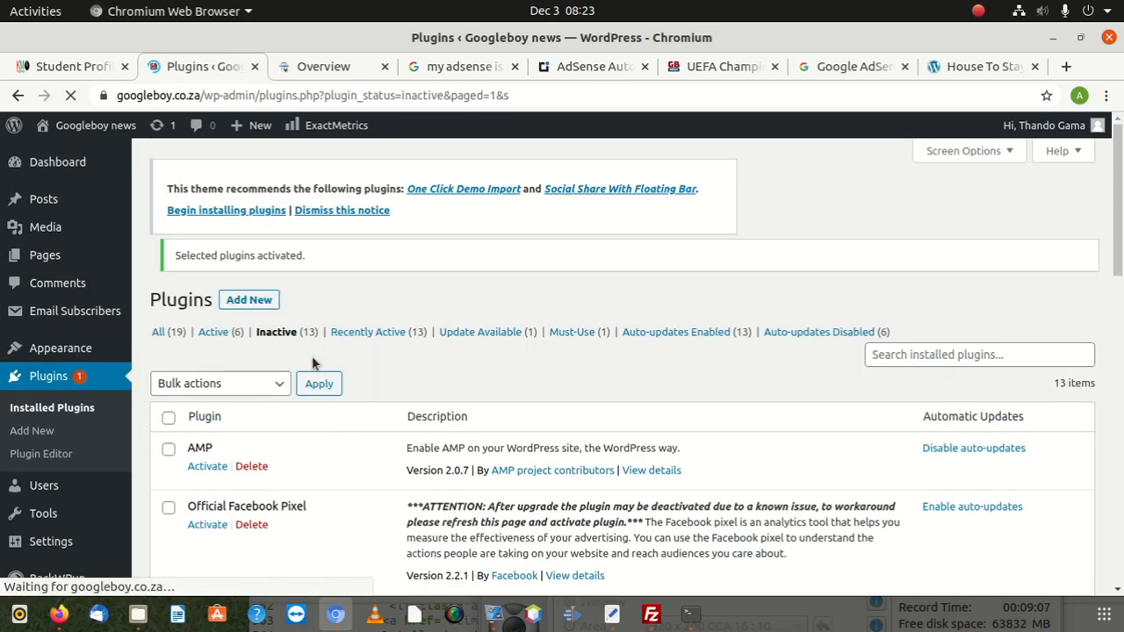
Step: Select Sassy Social Share among the inactive plugins and bulk-activate it
scroll(308, 368, "down", 1)
scroll(290, 369, "down", 5)
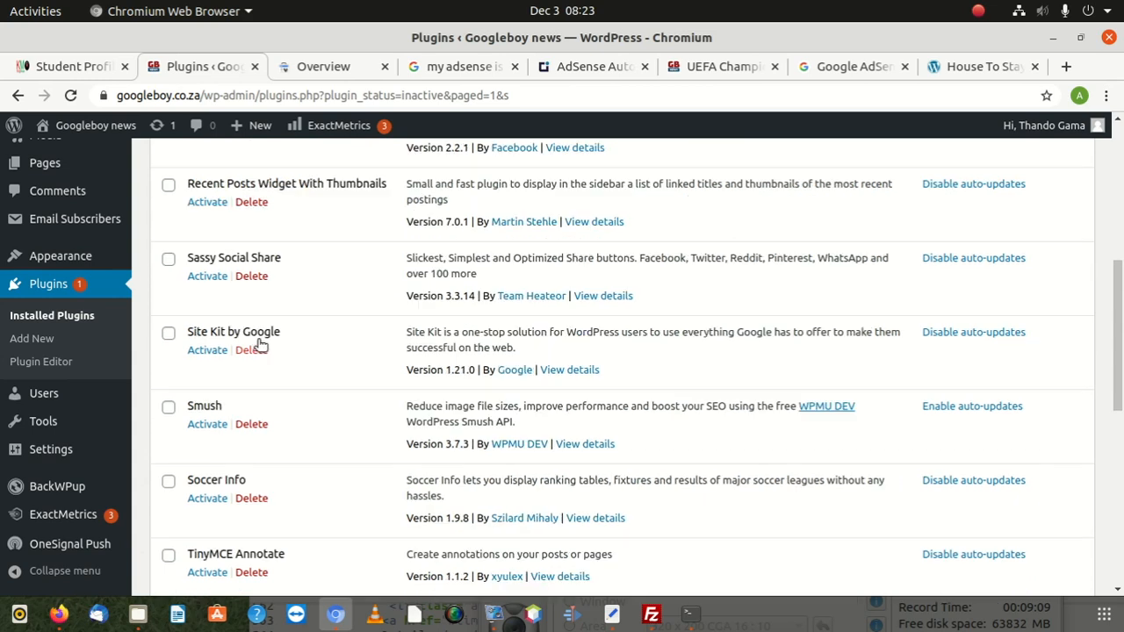
left_click(168, 259)
scroll(176, 269, "up", 5)
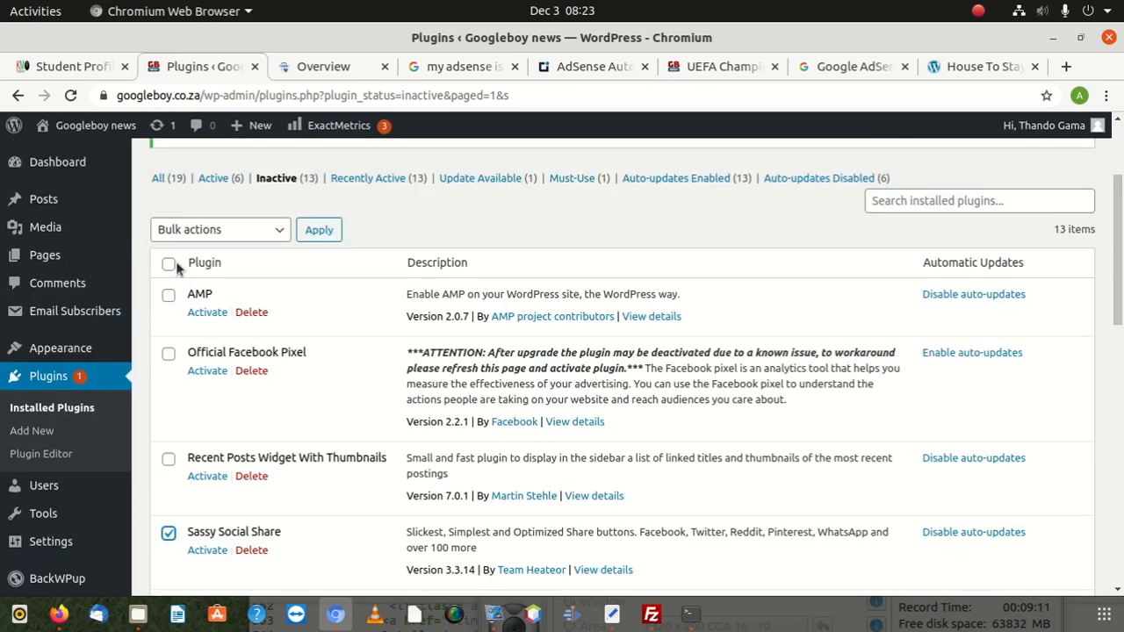
left_click(215, 304)
left_click(206, 342)
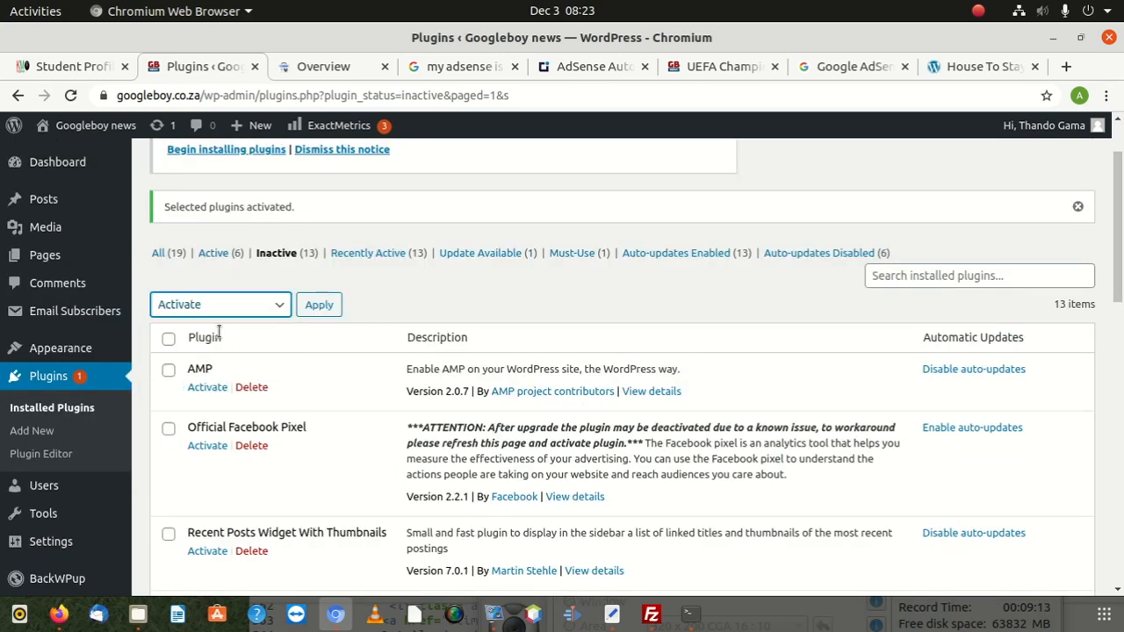
left_click(321, 308)
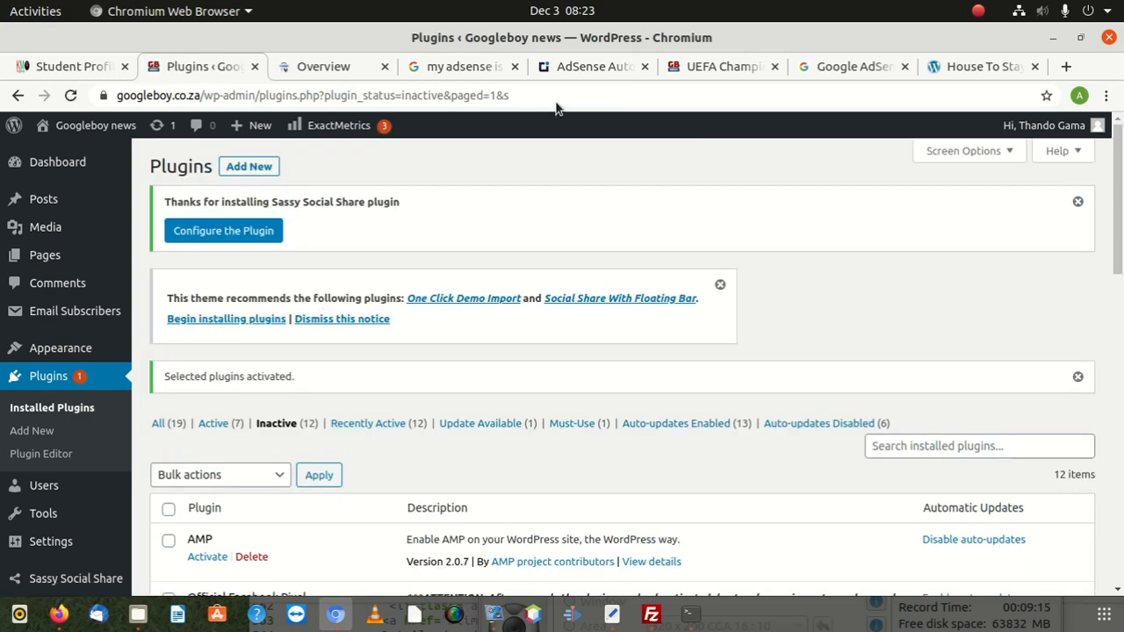
Step: Reload the open UEFA Champions League post and check its sidebar and article for ads
left_click(703, 71)
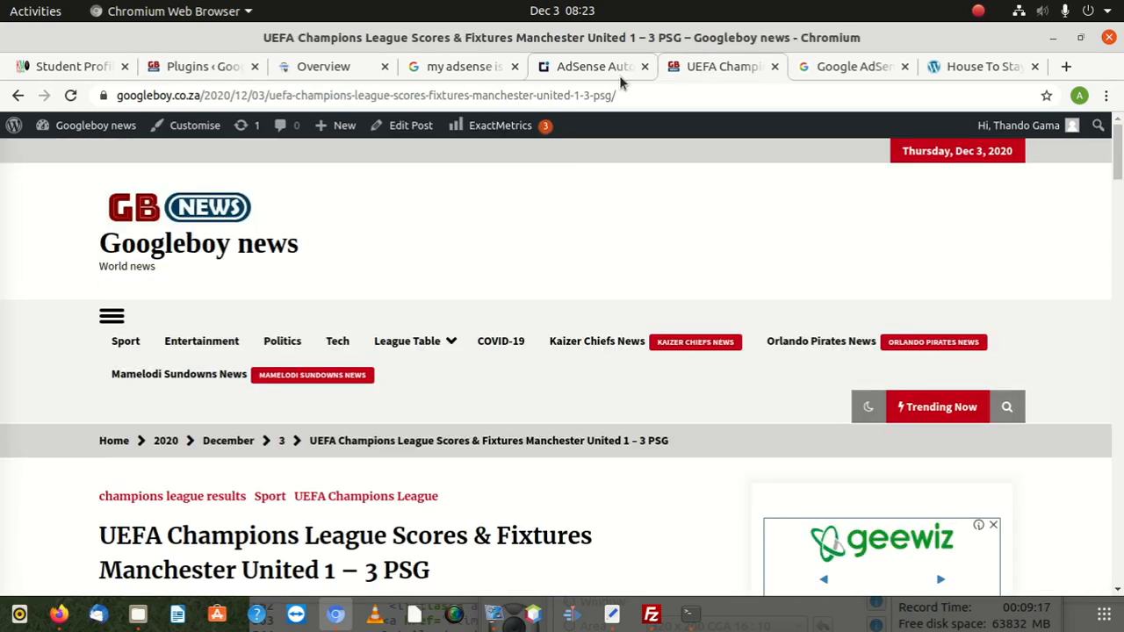
key("ctrl+shift+Tab")
left_click(707, 70)
left_click(667, 96)
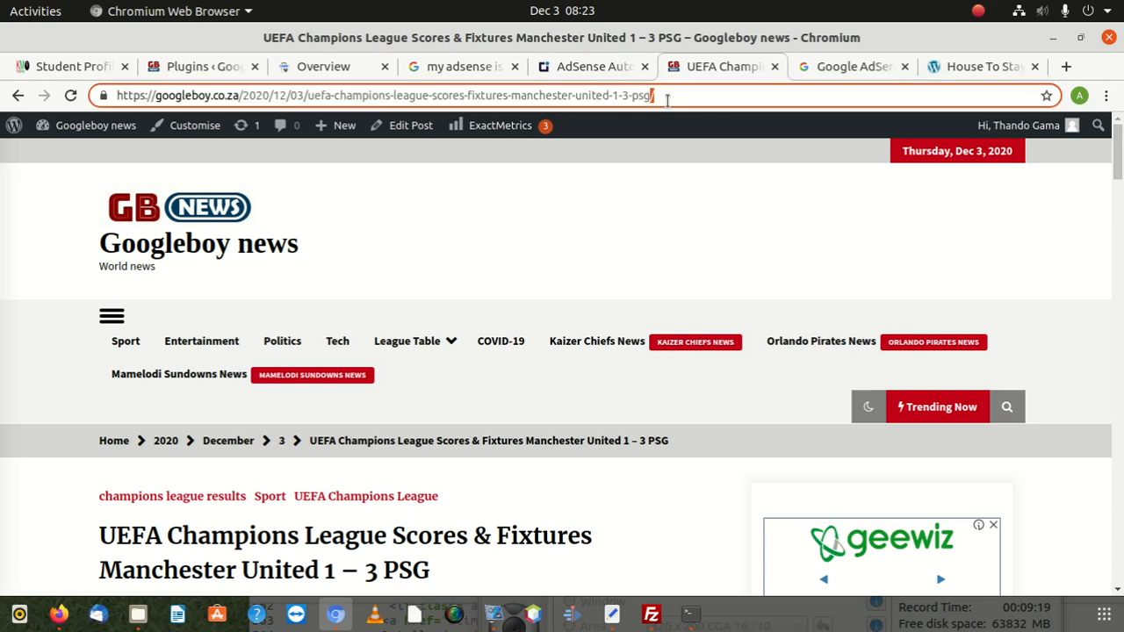
key("ctrl+a")
key("Return")
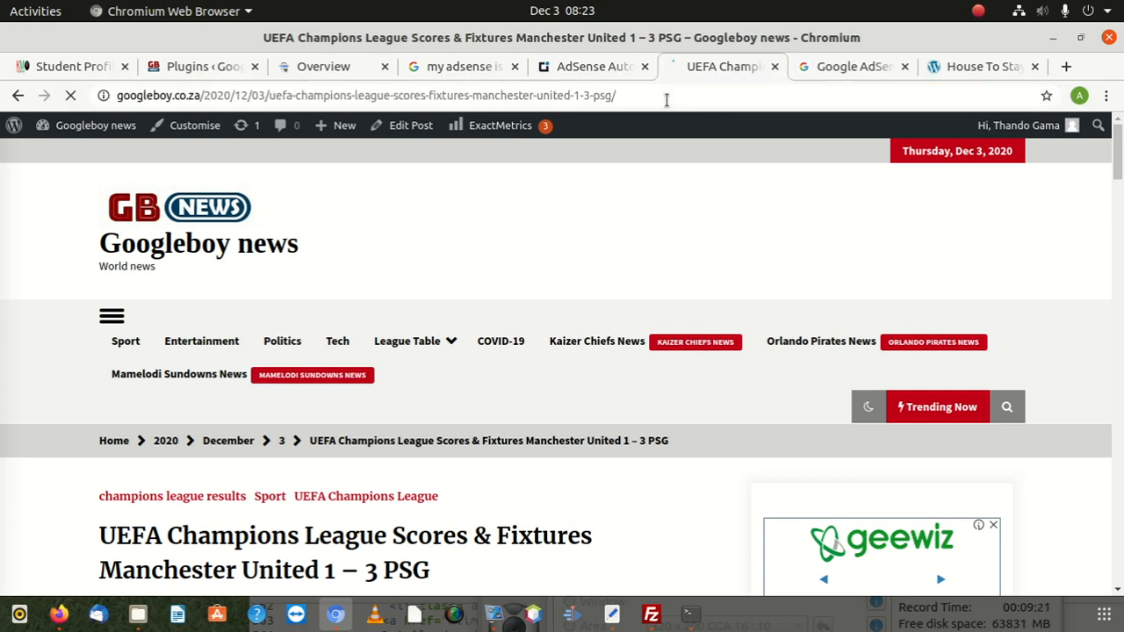
scroll(708, 293, "down", 5)
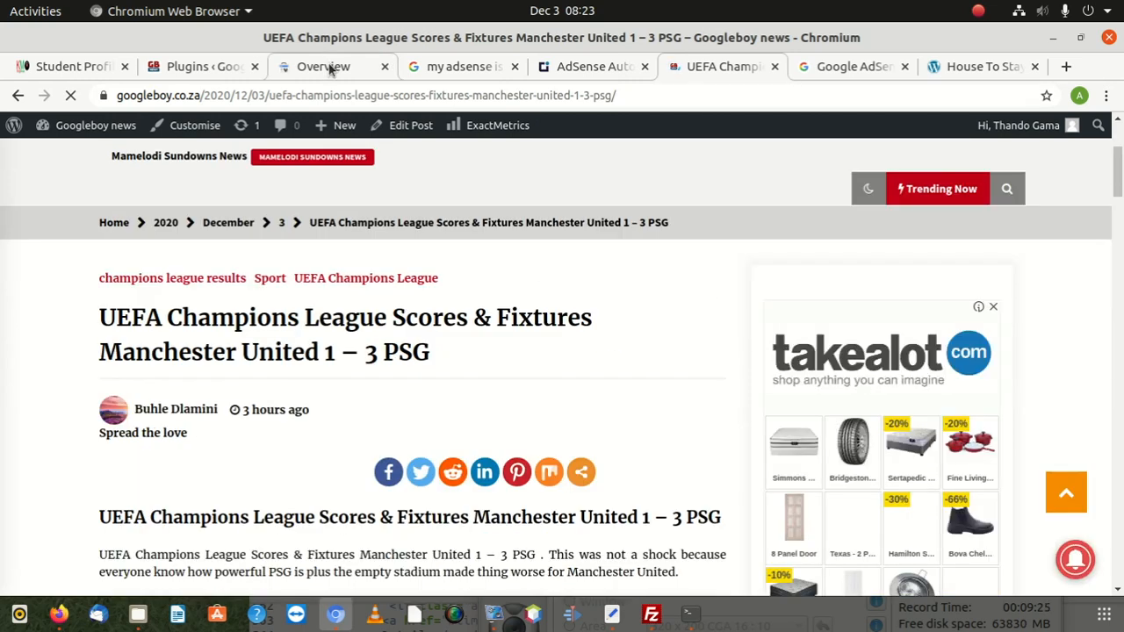
Step: Return to the inactive plugins list and bulk-activate the AMP plugin
left_click(191, 66)
scroll(332, 386, "down", 6)
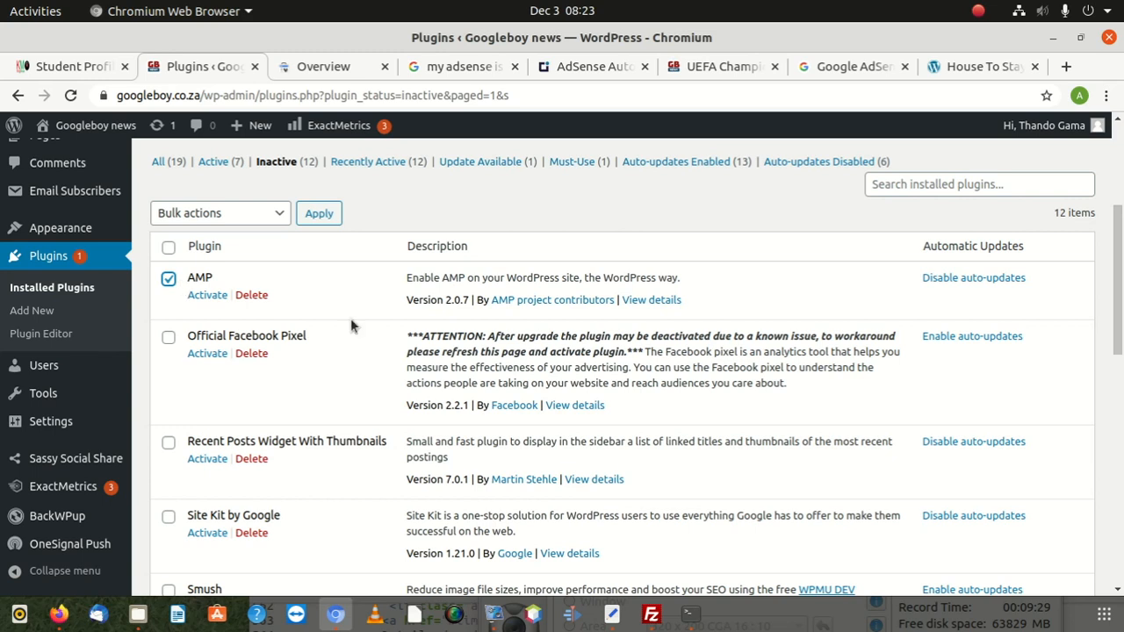
scroll(380, 303, "up", 3)
left_click(277, 344)
left_click(235, 378)
left_click(311, 345)
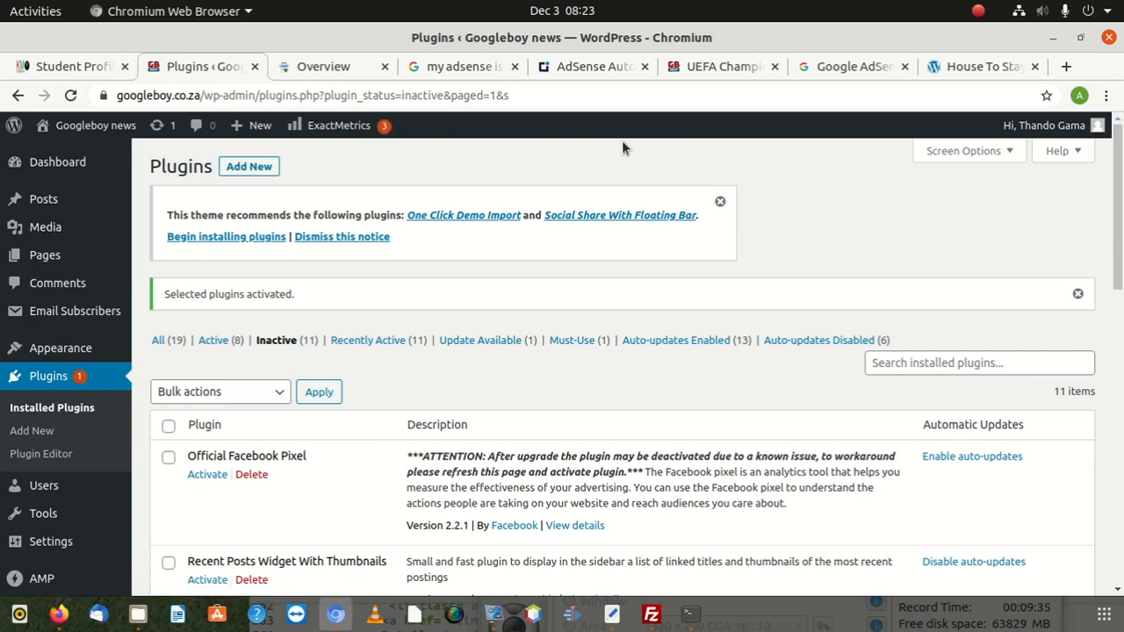
Step: Switch to the UEFA Champions League post and reload it with AMP active
left_click(725, 65)
left_click(615, 96)
key("ctrl+a")
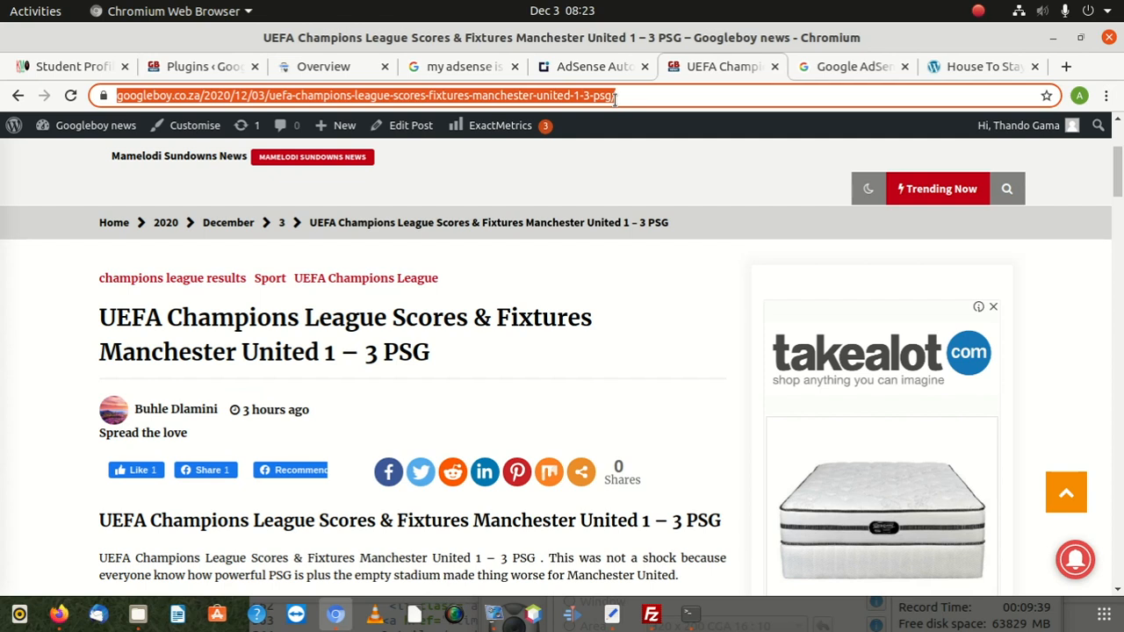
key("Return")
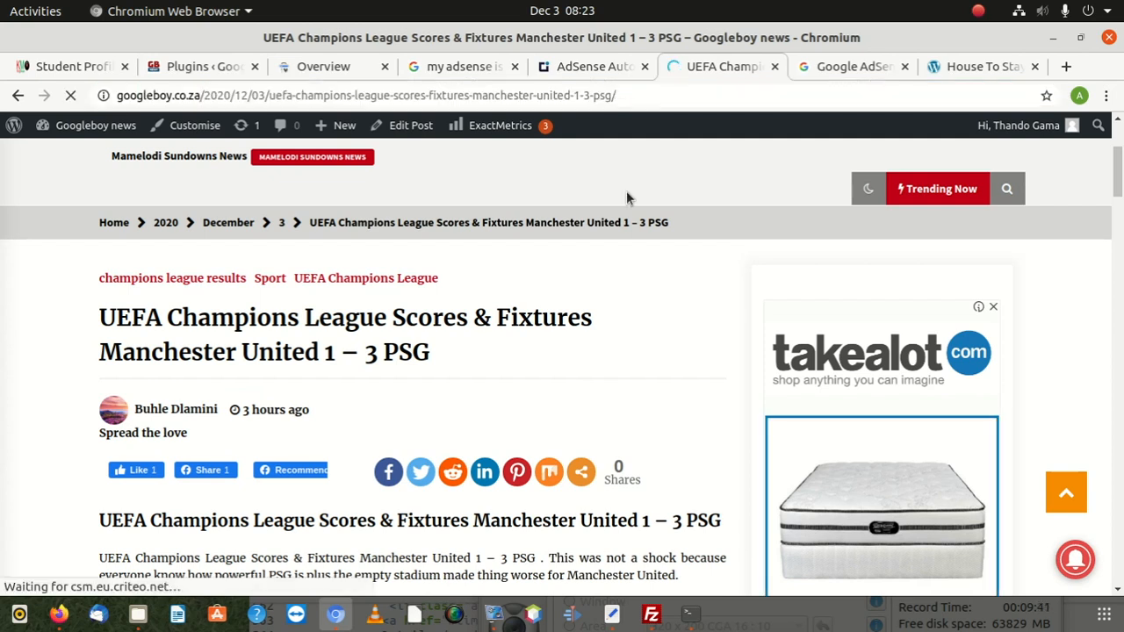
Step: Examine the reloaded post for ads and open the Googleboy news homepage to inspect it too
scroll(742, 428, "down", 2)
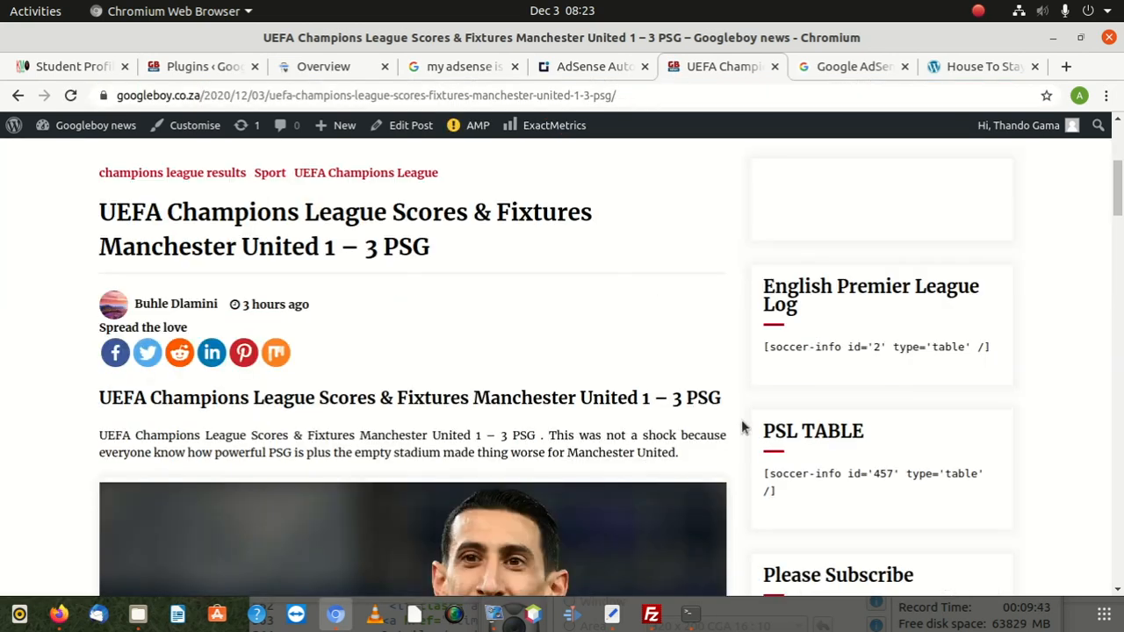
scroll(742, 427, "down", 6)
scroll(868, 362, "down", 3)
scroll(856, 424, "up", 8)
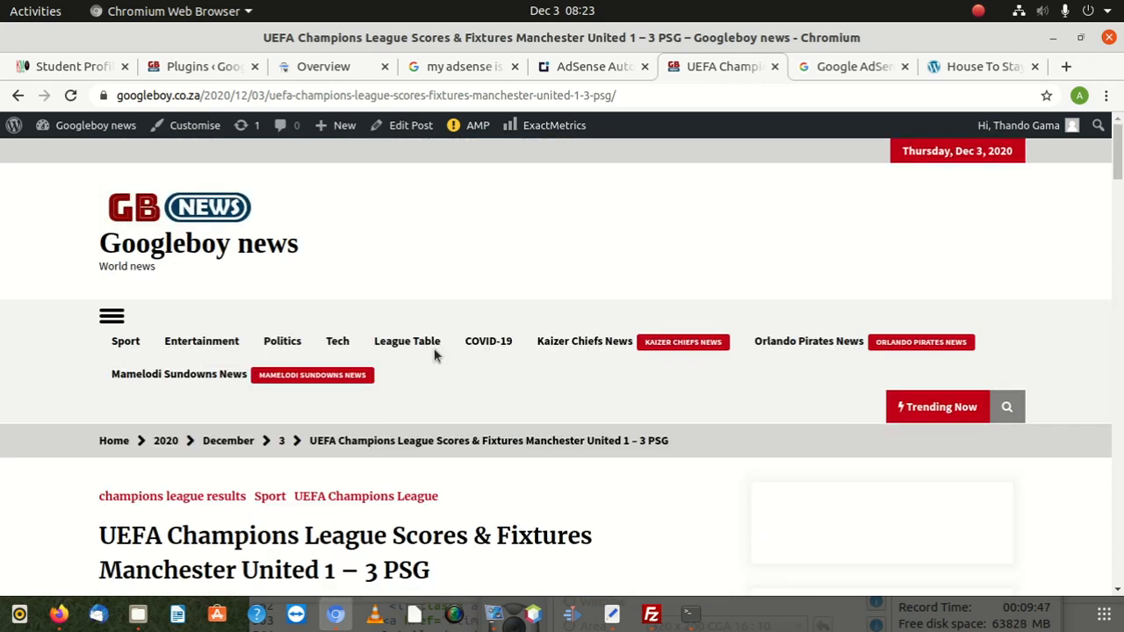
left_click(183, 262)
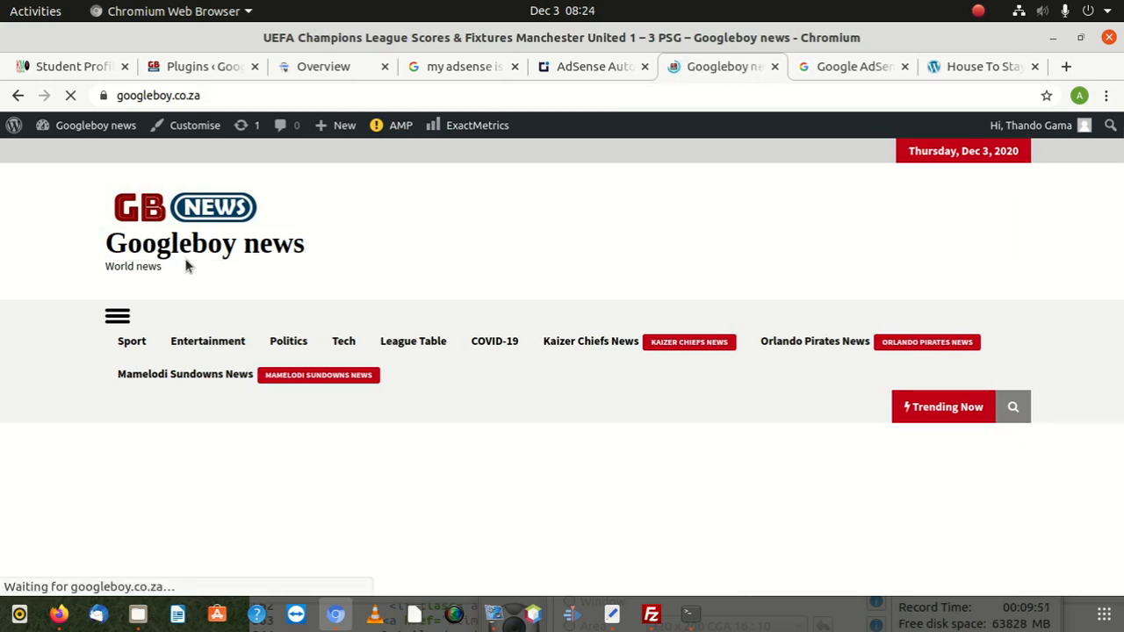
scroll(421, 349, "down", 5)
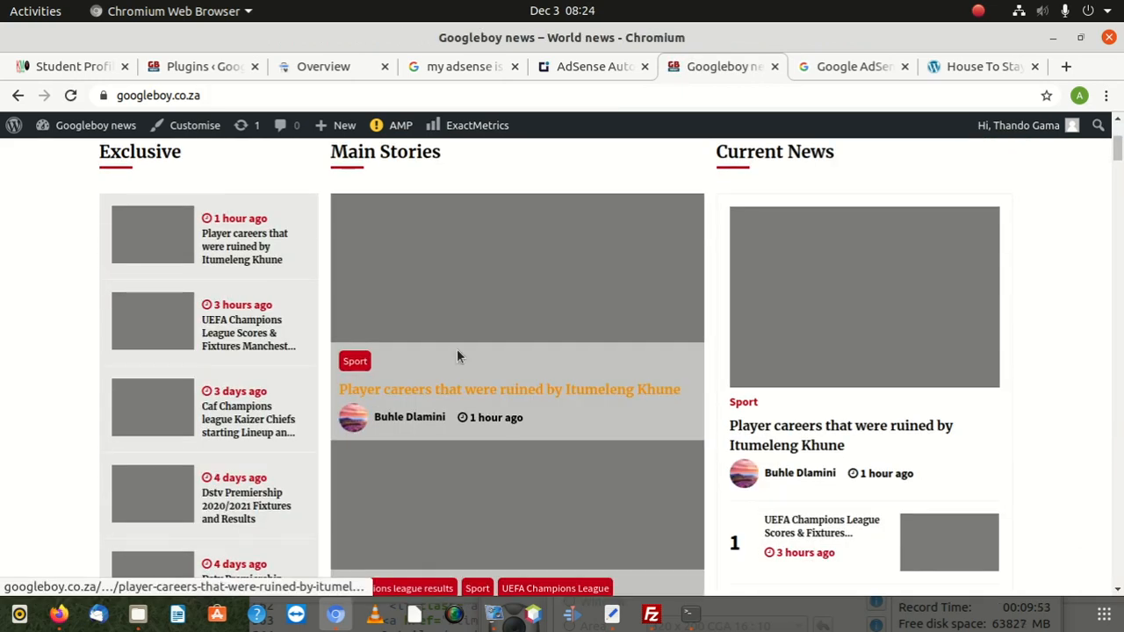
Step: Return to the inactive plugins list and look through the plugins that remain deactivated
left_click(542, 72)
left_click(444, 71)
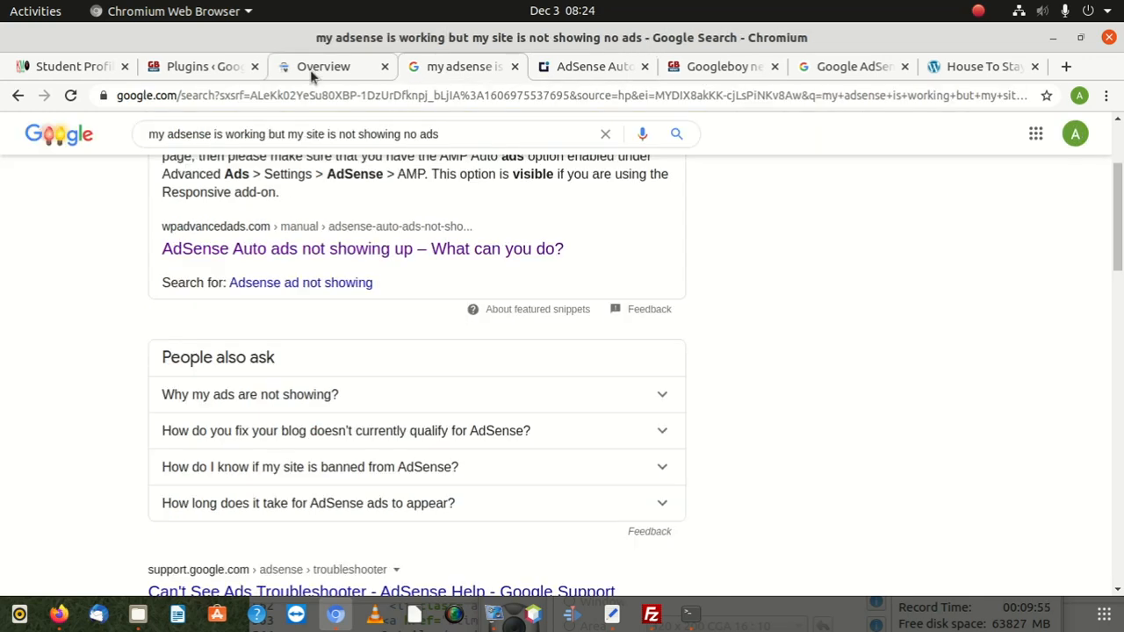
left_click(310, 69)
left_click(202, 70)
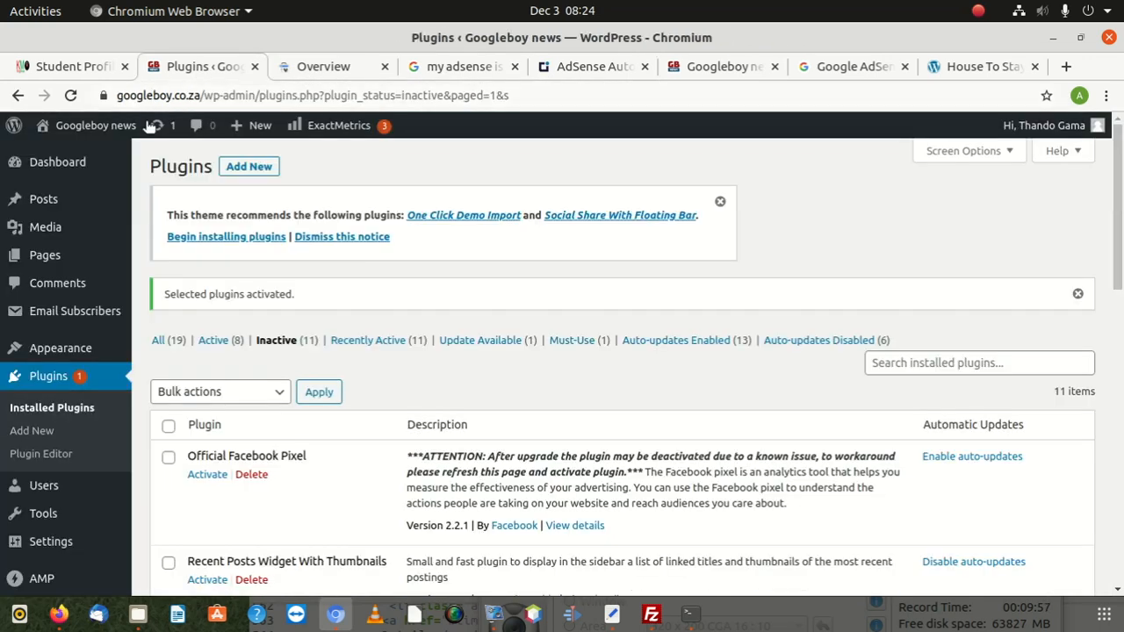
scroll(266, 474, "down", 5)
scroll(266, 455, "down", 3)
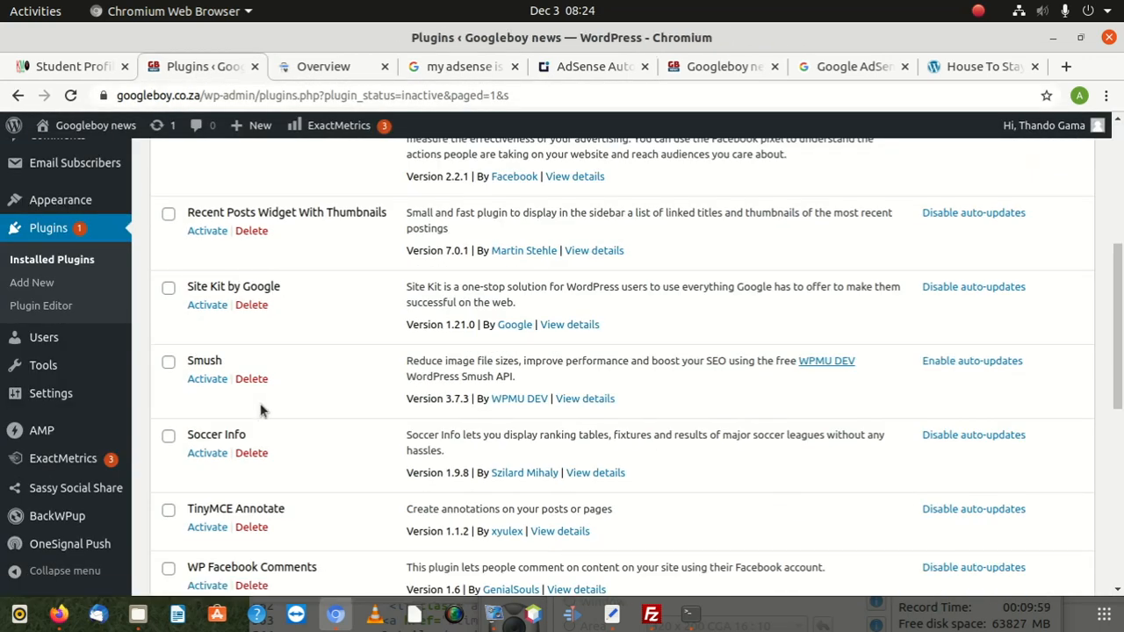
scroll(260, 385, "up", 4)
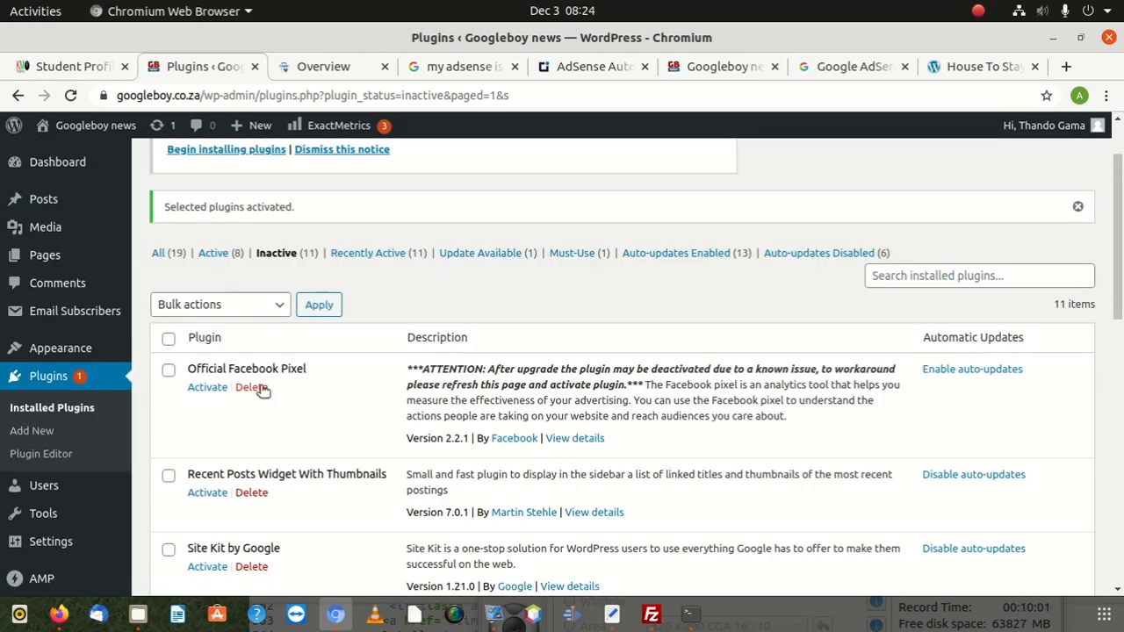
scroll(261, 390, "down", 1)
scroll(261, 397, "down", 1)
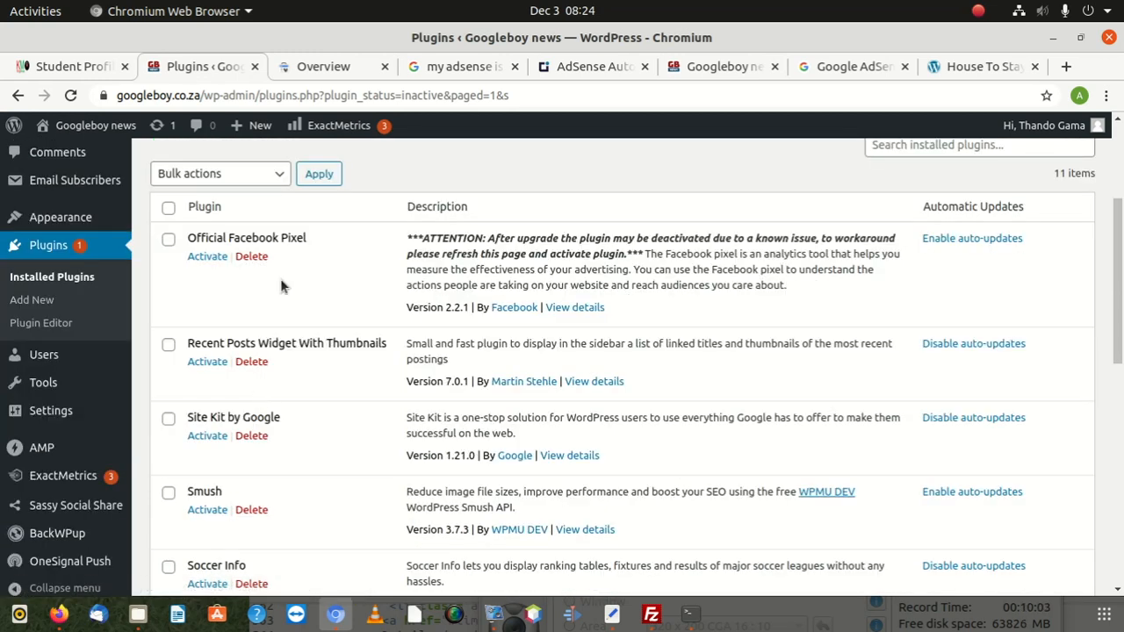
Step: Select all the remaining inactive plugins and bulk-activate them
scroll(290, 263, "up", 4)
left_click(172, 383)
left_click(237, 351)
left_click(249, 381)
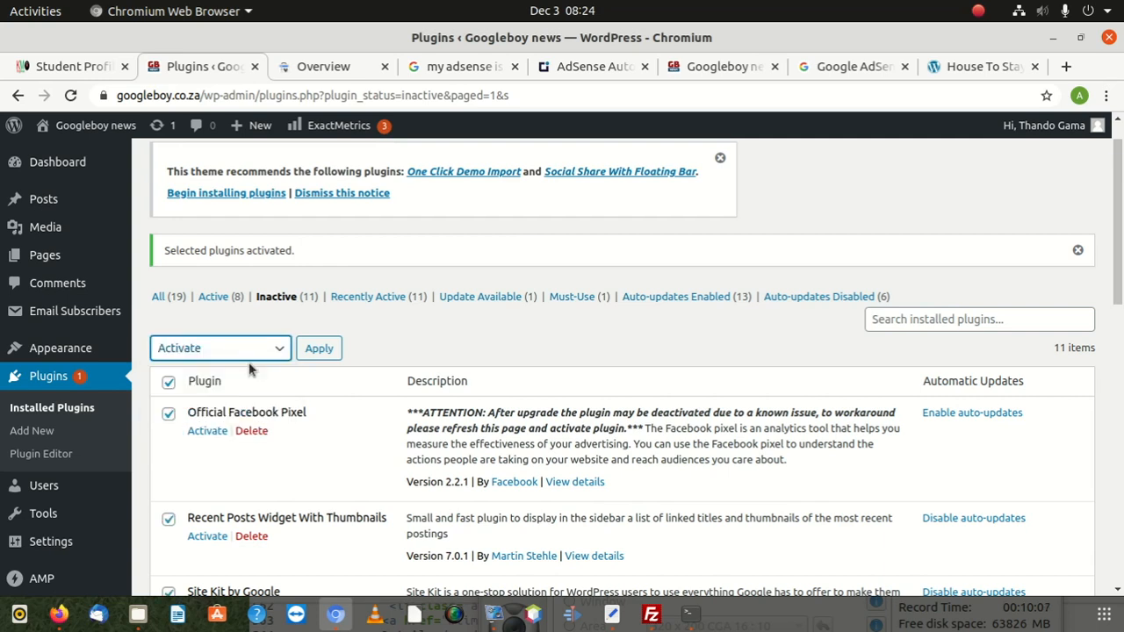
left_click(324, 349)
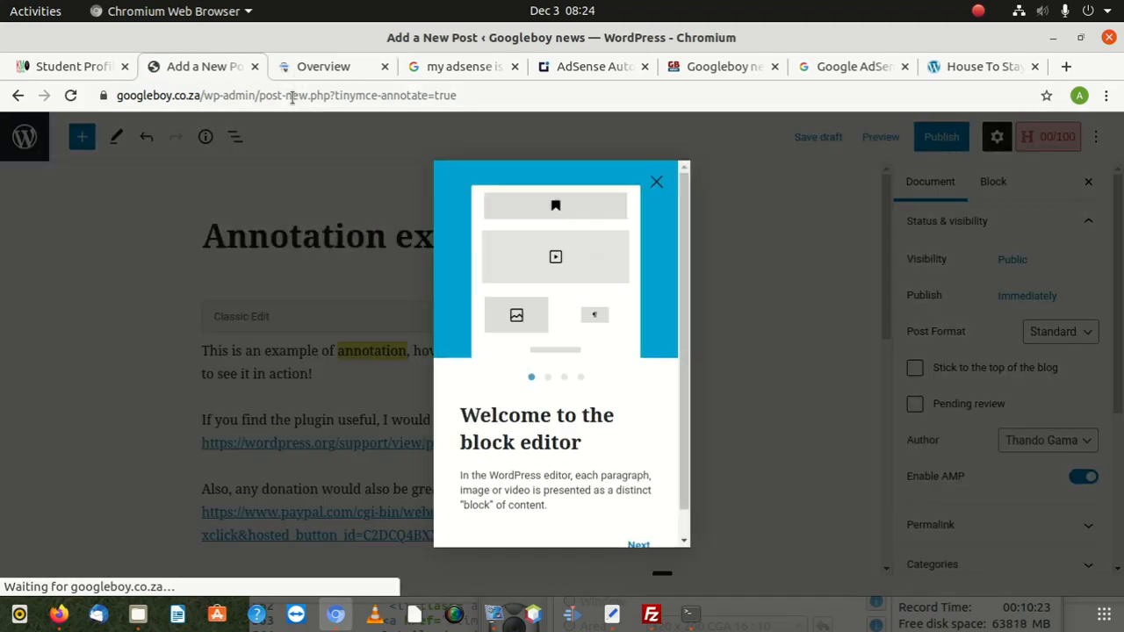
Step: Dismiss the block editor welcome guide and try to load googleboy.co.za/wp-admin in place of the Annotation example post
left_click(657, 183)
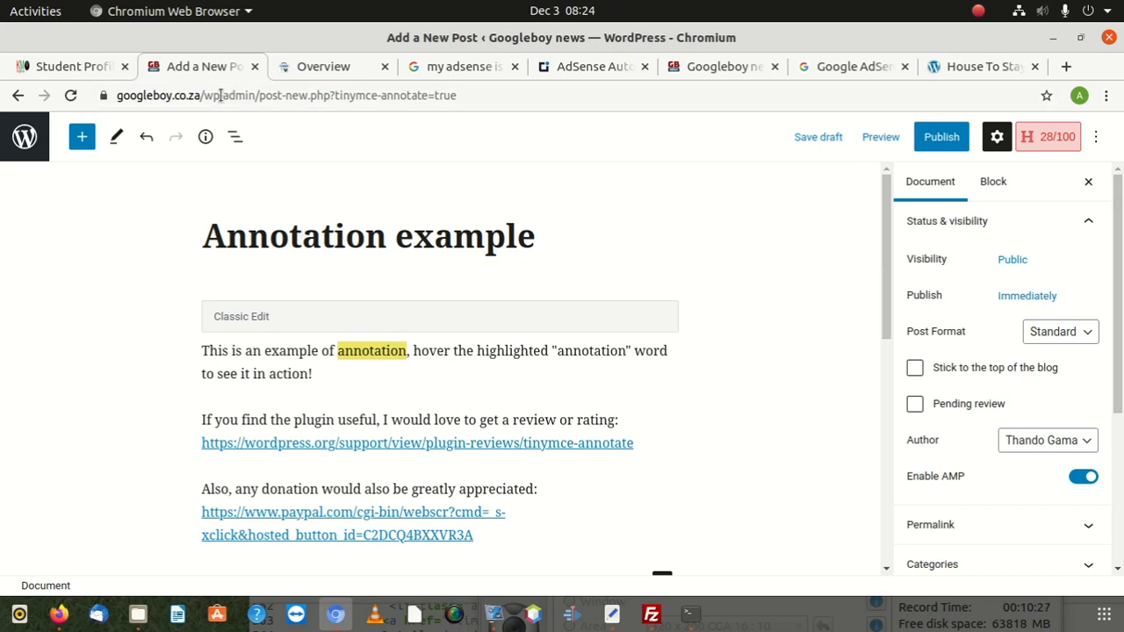
left_click_drag(263, 95, 528, 111)
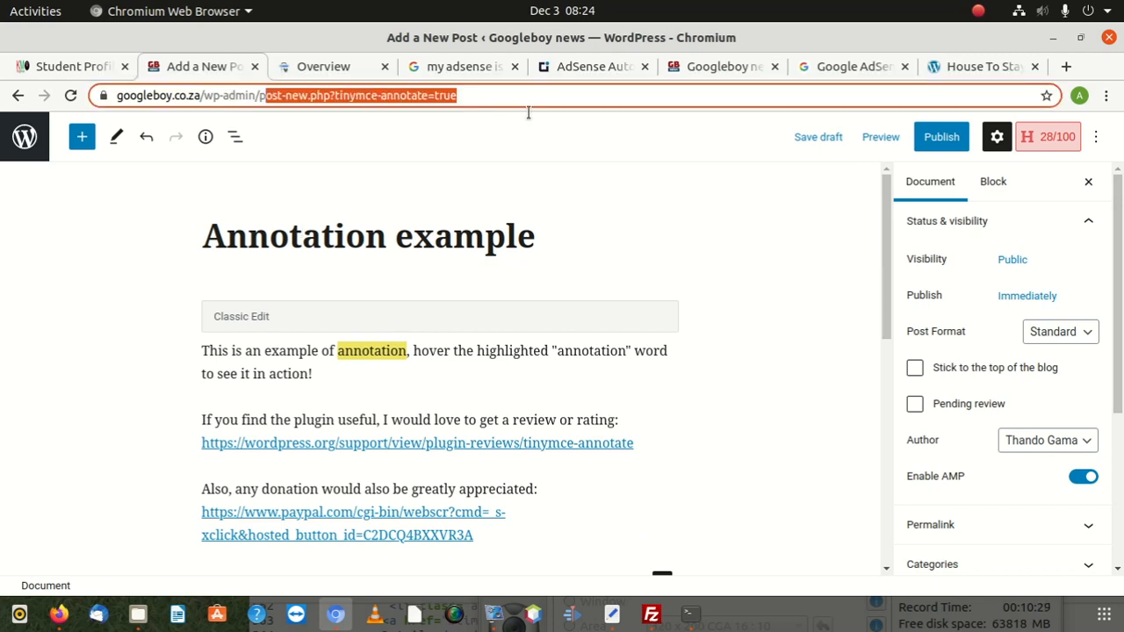
key("BackSpace")
key("BackSpace")
key("BackSpace")
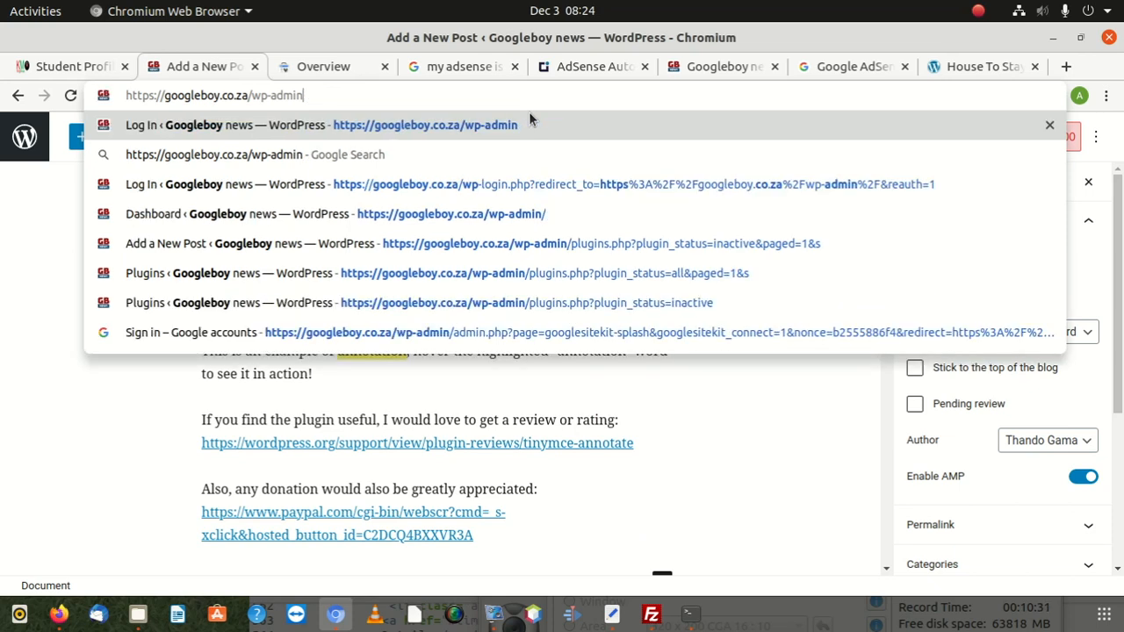
key("Return")
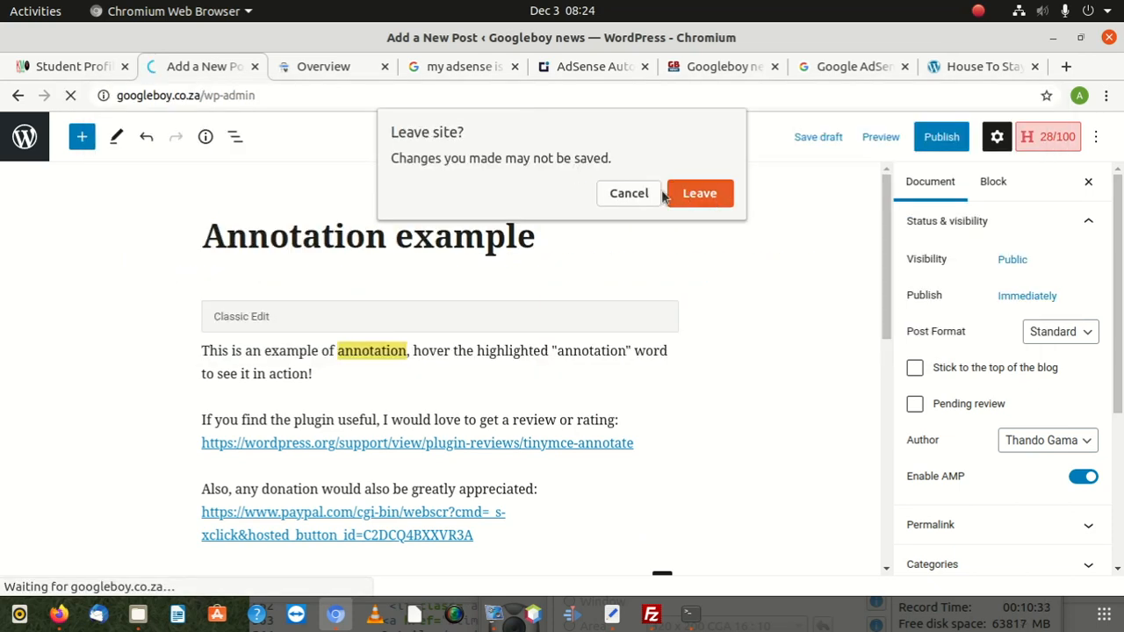
left_click(632, 193)
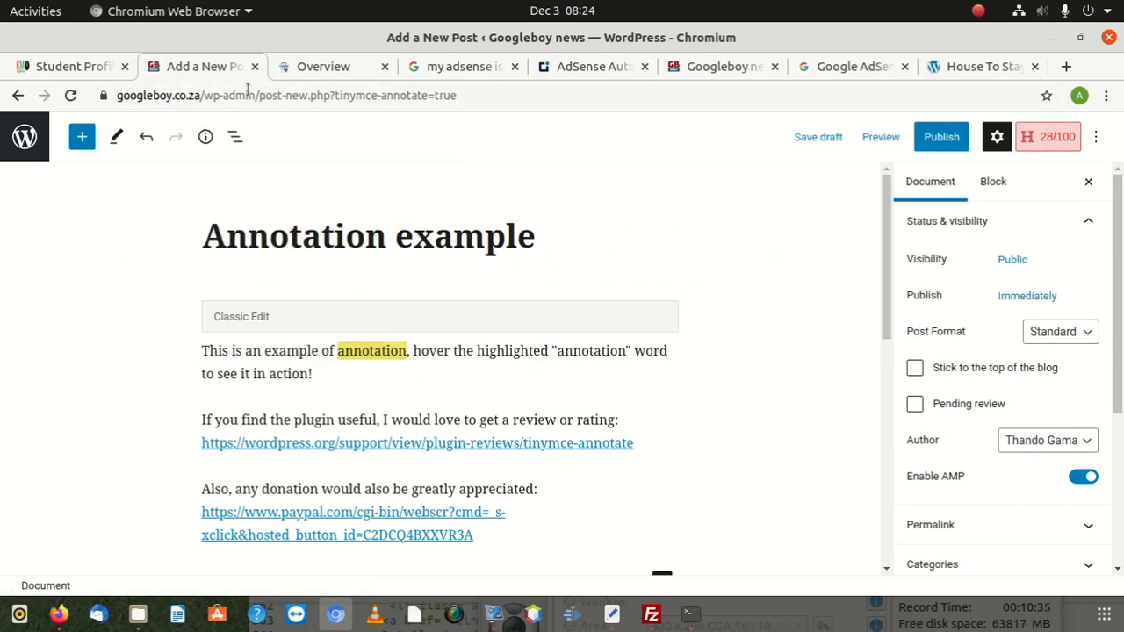
Step: Try again to leave the Annotation example post for the wp-admin address and for the site's root address
left_click_drag(254, 95, 522, 104)
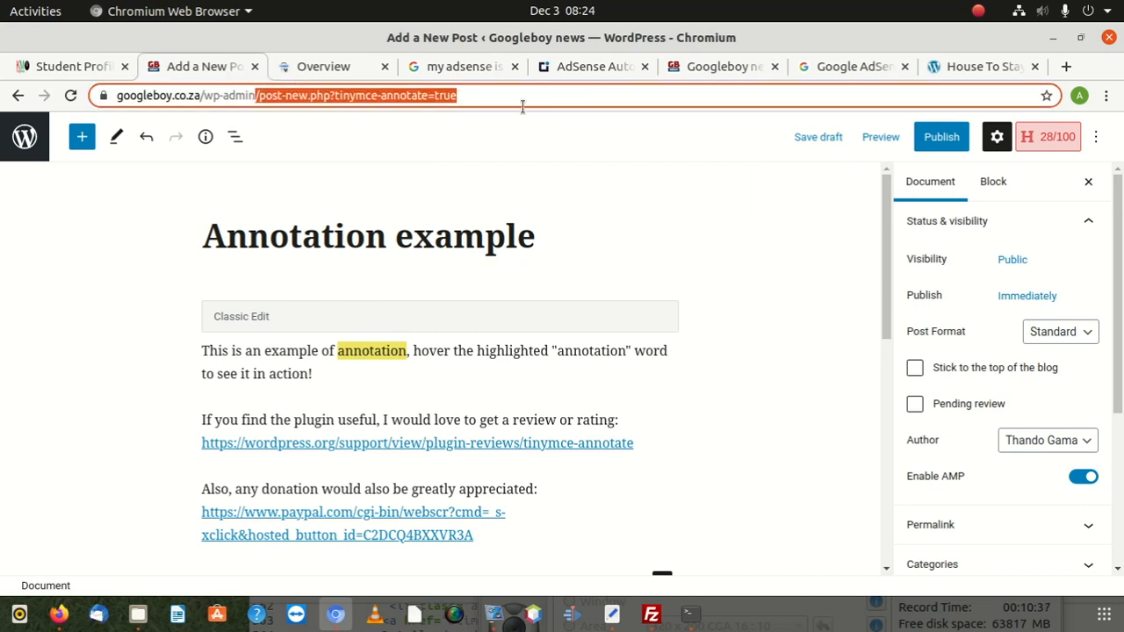
key("BackSpace")
key("Return")
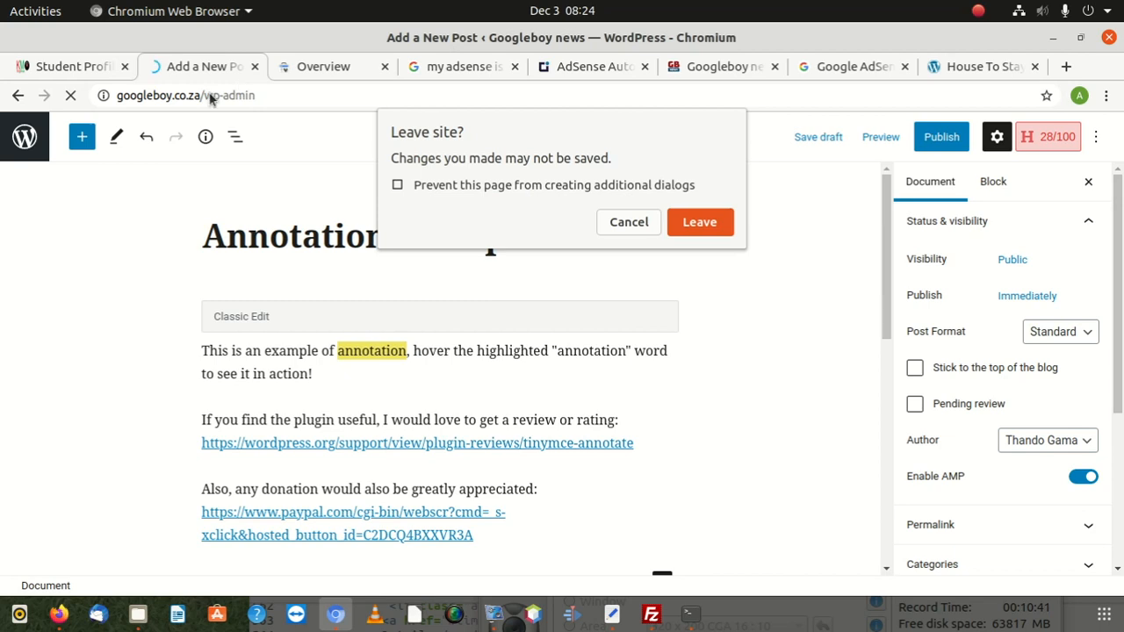
left_click(641, 221)
left_click_drag(216, 107, 575, 100)
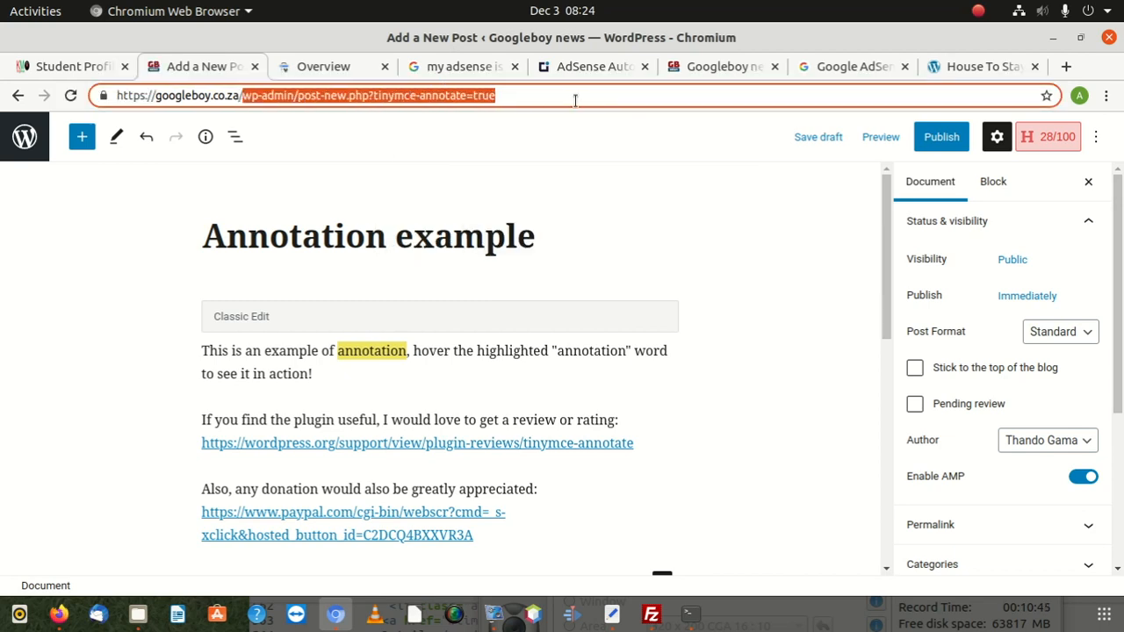
key("BackSpace")
key("Return")
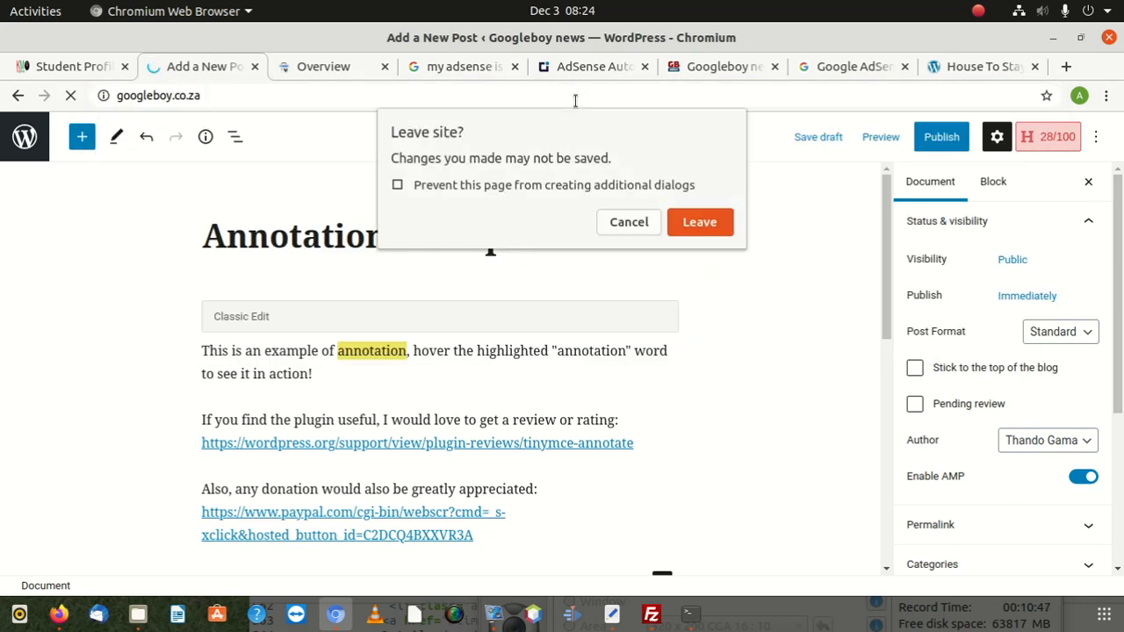
left_click(625, 221)
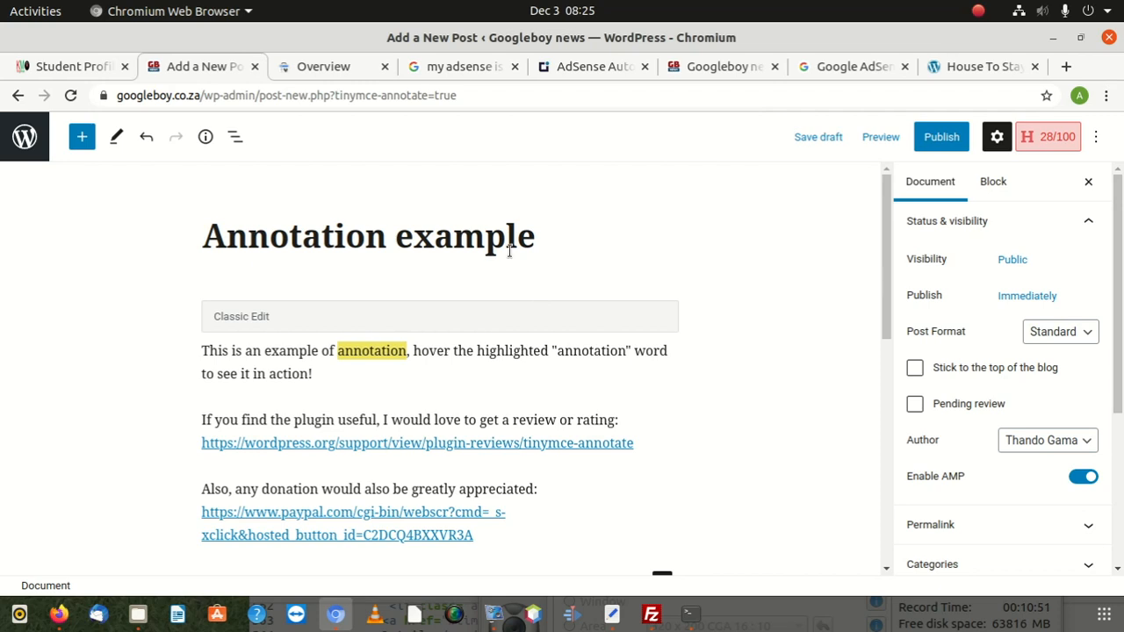
Step: Close the browser tab with the unsaved Annotation example post, leaving the page without saving
left_click(254, 68)
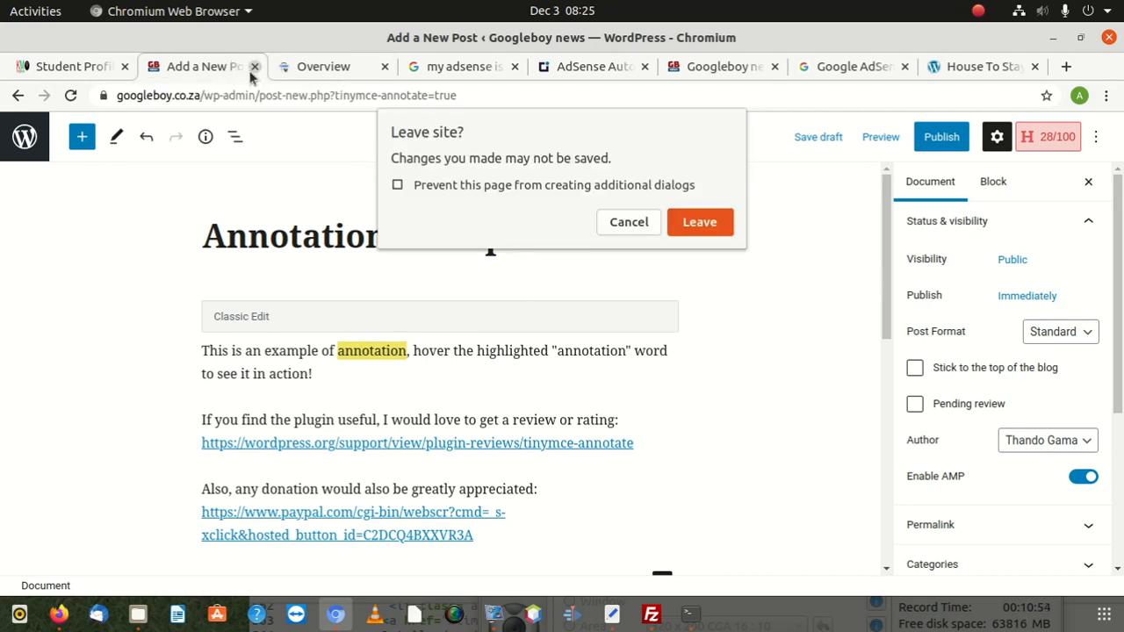
left_click(701, 224)
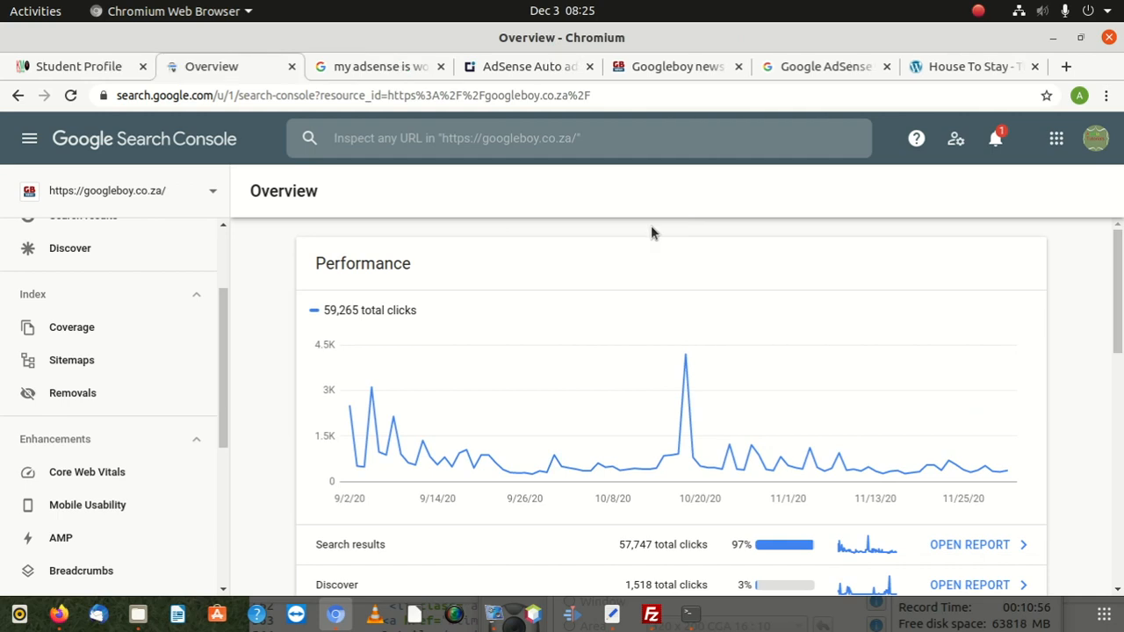
left_click(147, 68)
Step: Load googleboy.co.za in the tab that holds the AdSense Google search
left_click(372, 70)
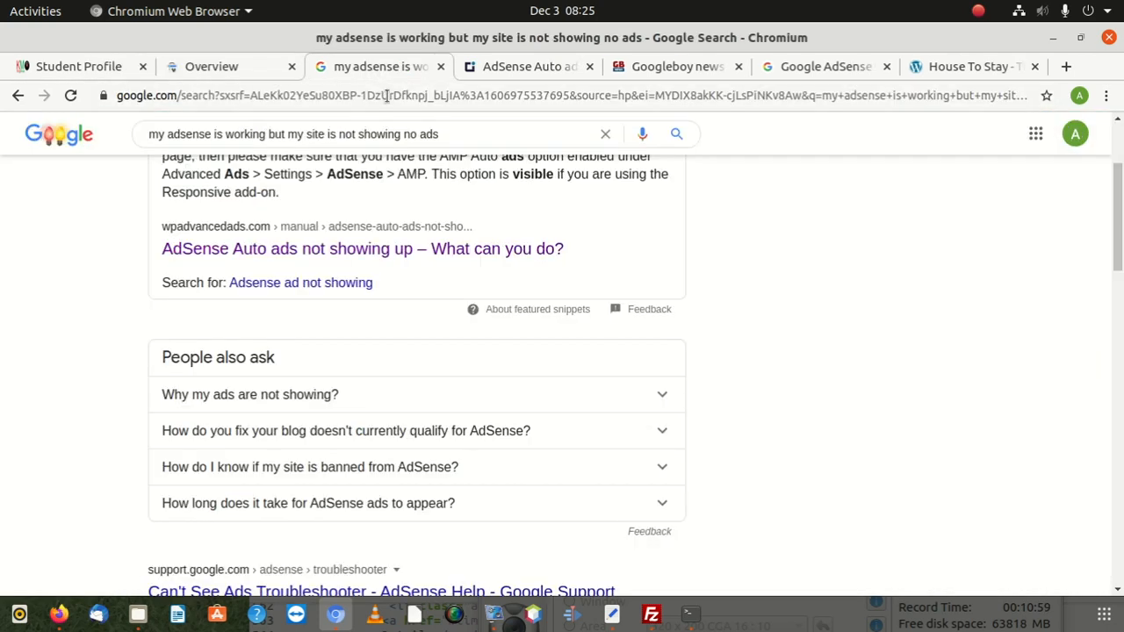
left_click(386, 95)
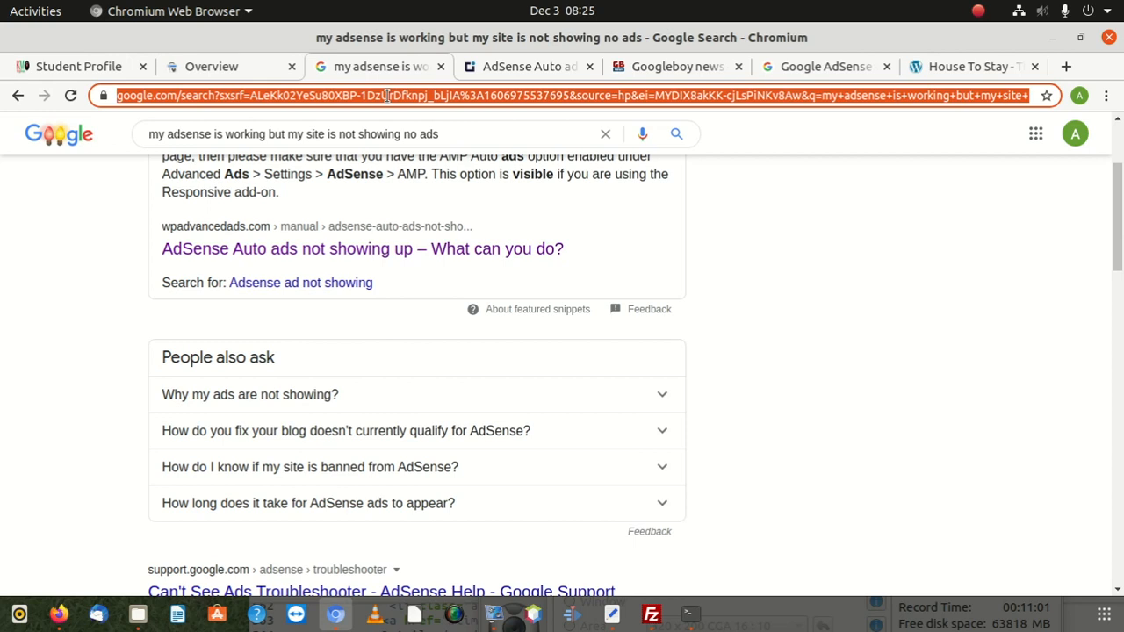
type("dd")
key("BackSpace")
key("BackSpace")
key("BackSpace")
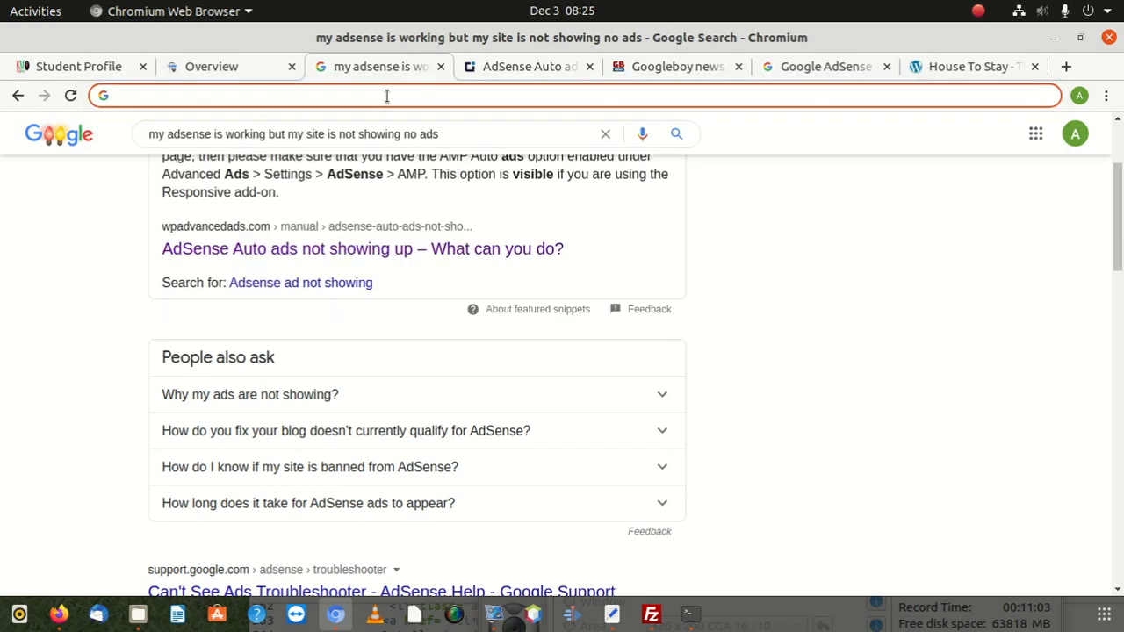
type("googl")
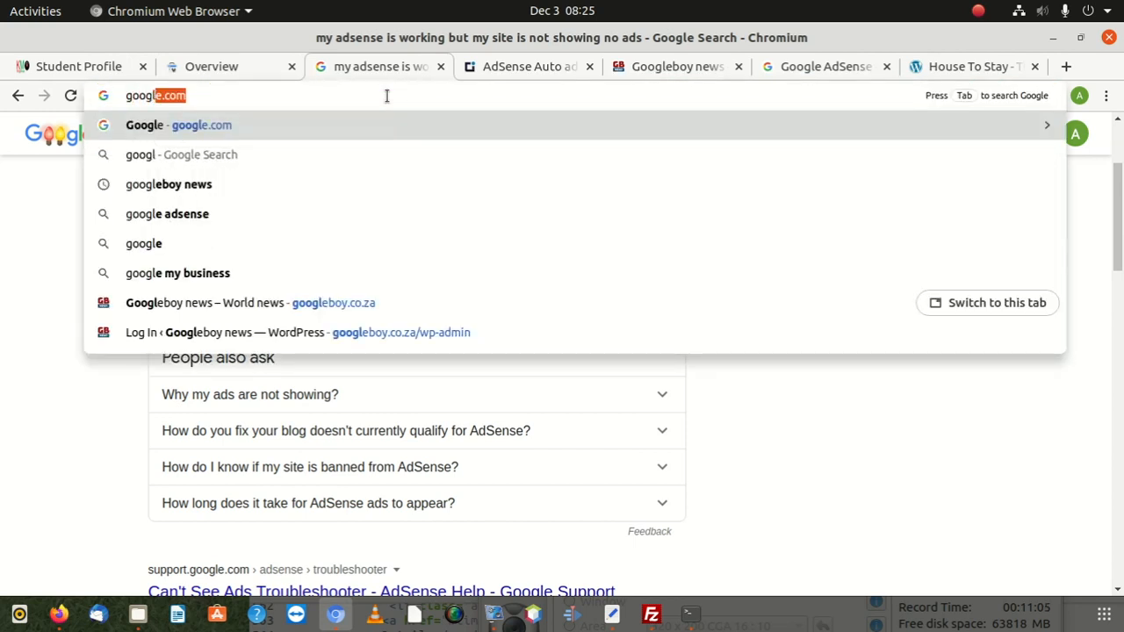
type("e")
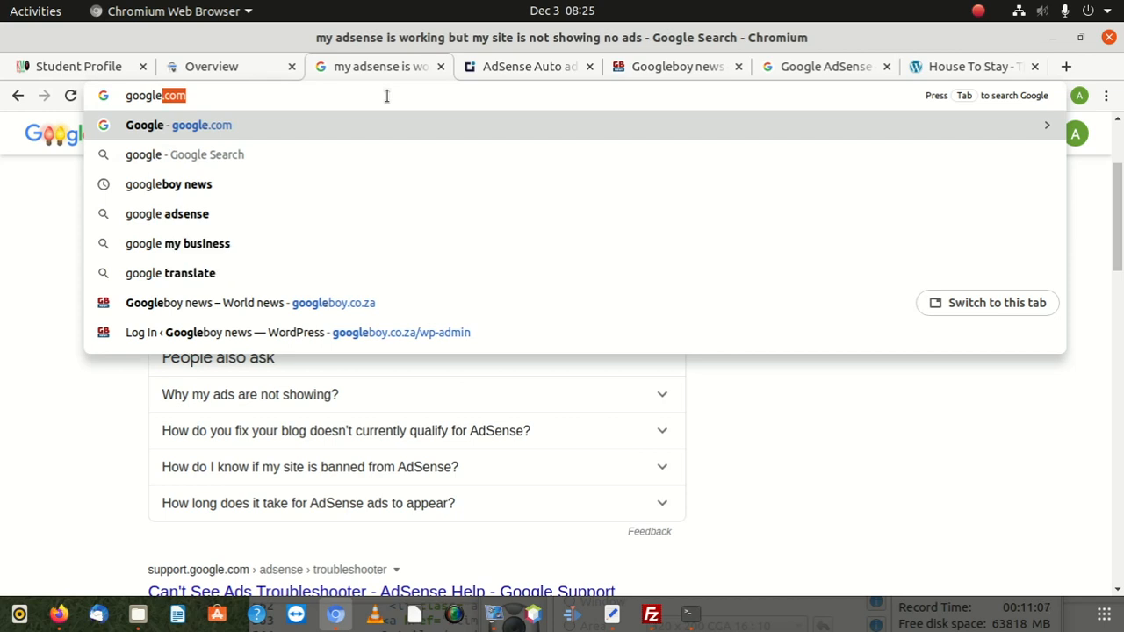
type("b")
key("Return")
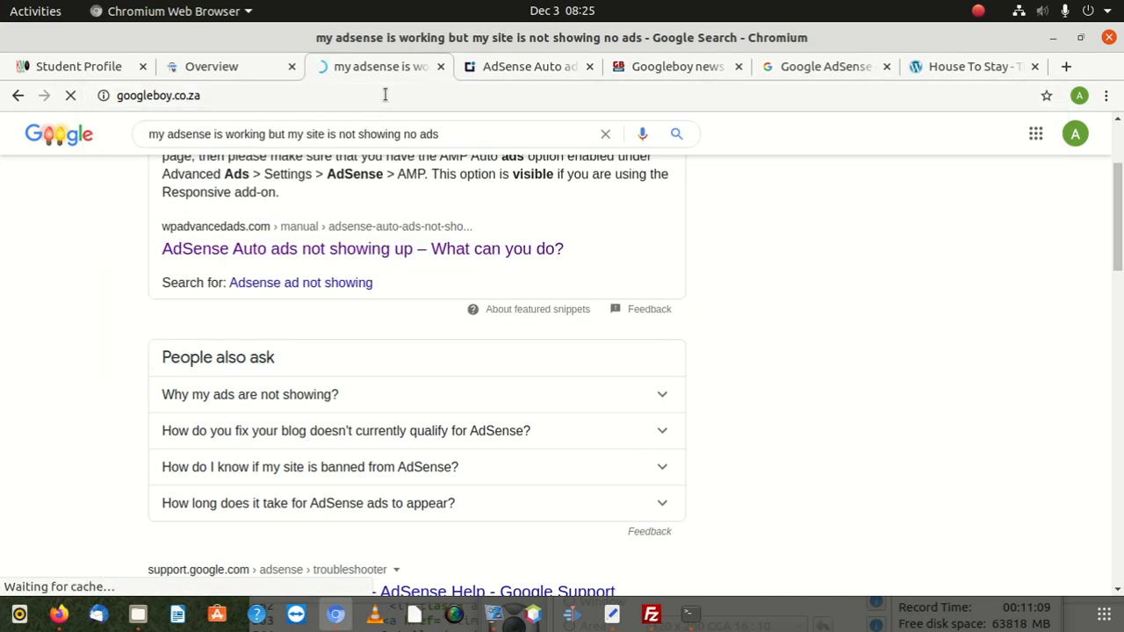
Step: Open the WordPress admin dashboard at googleboy.co.za/wp-admin in the same tab
left_click(259, 97)
left_click(271, 96)
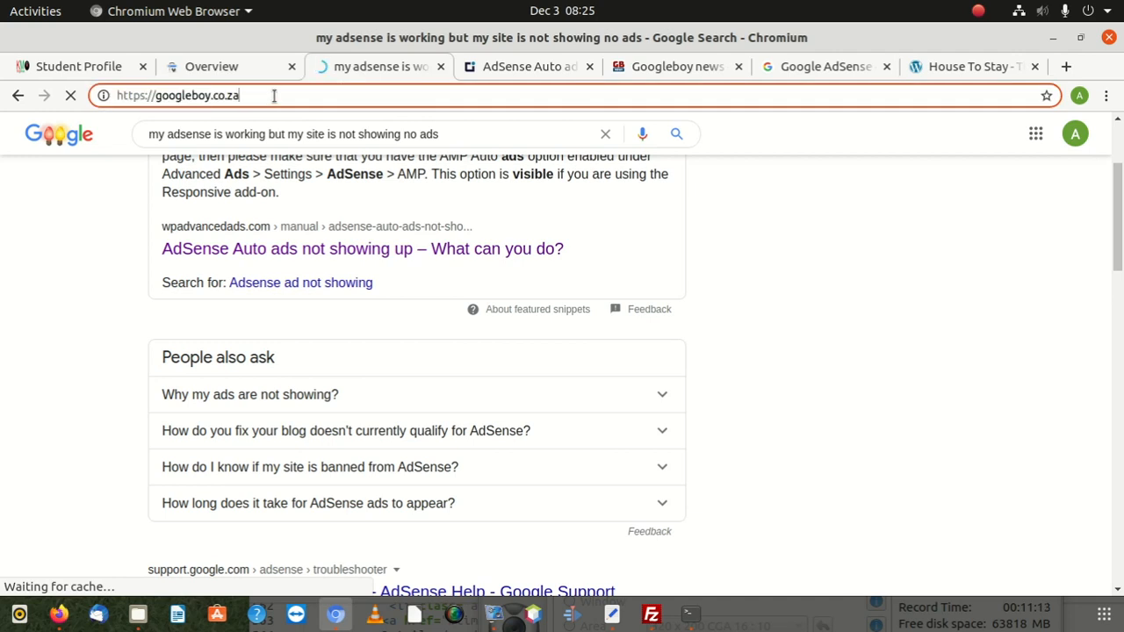
type("/")
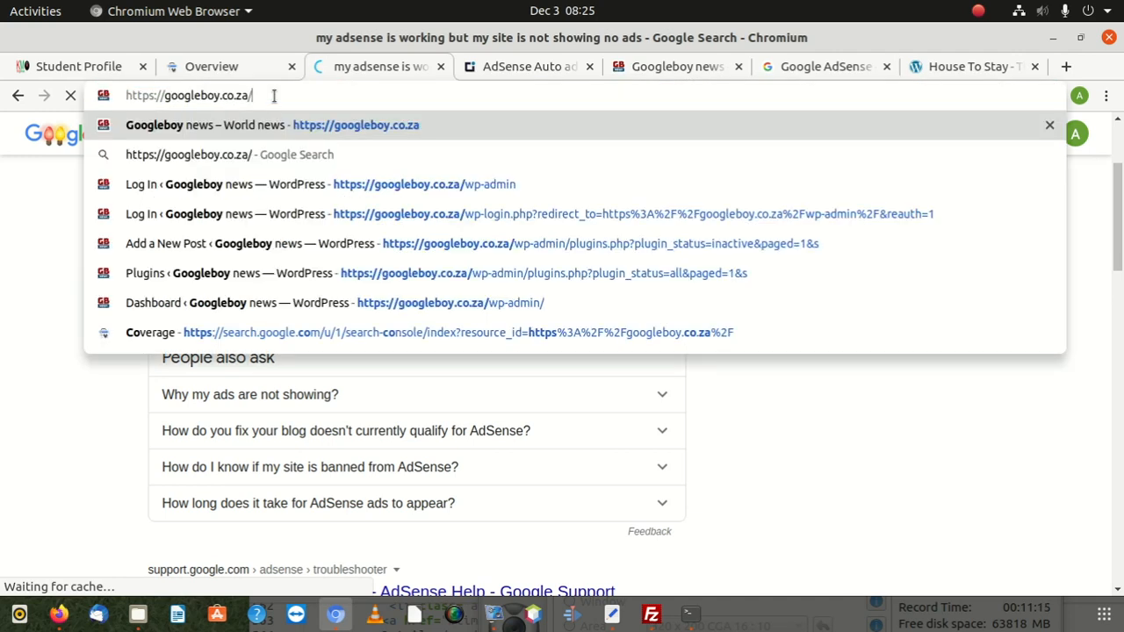
type("w")
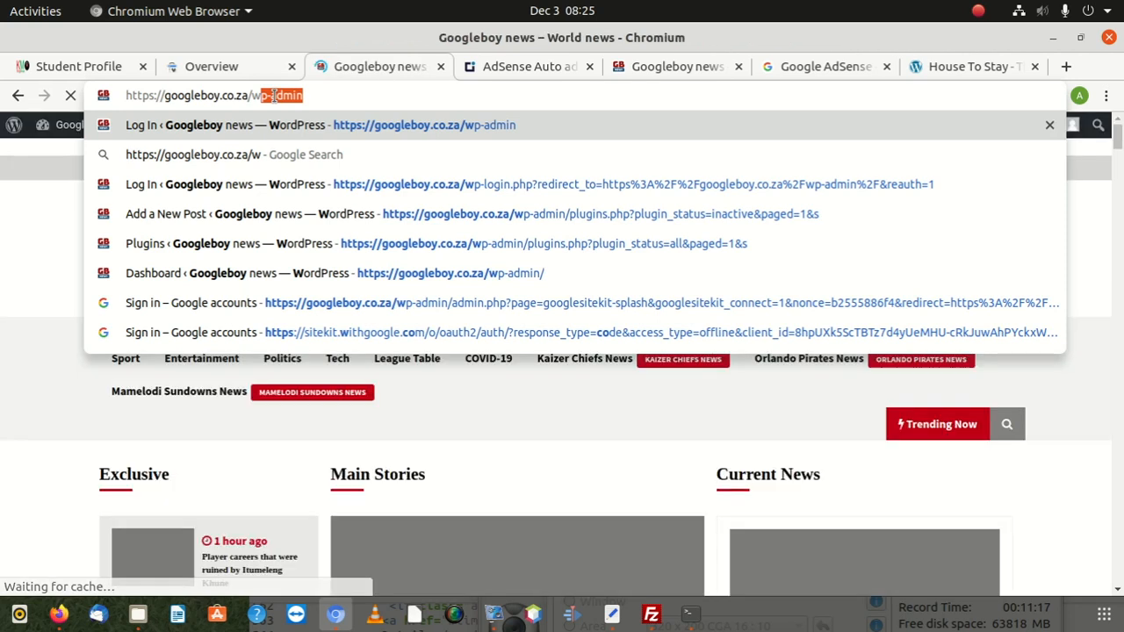
key("Return")
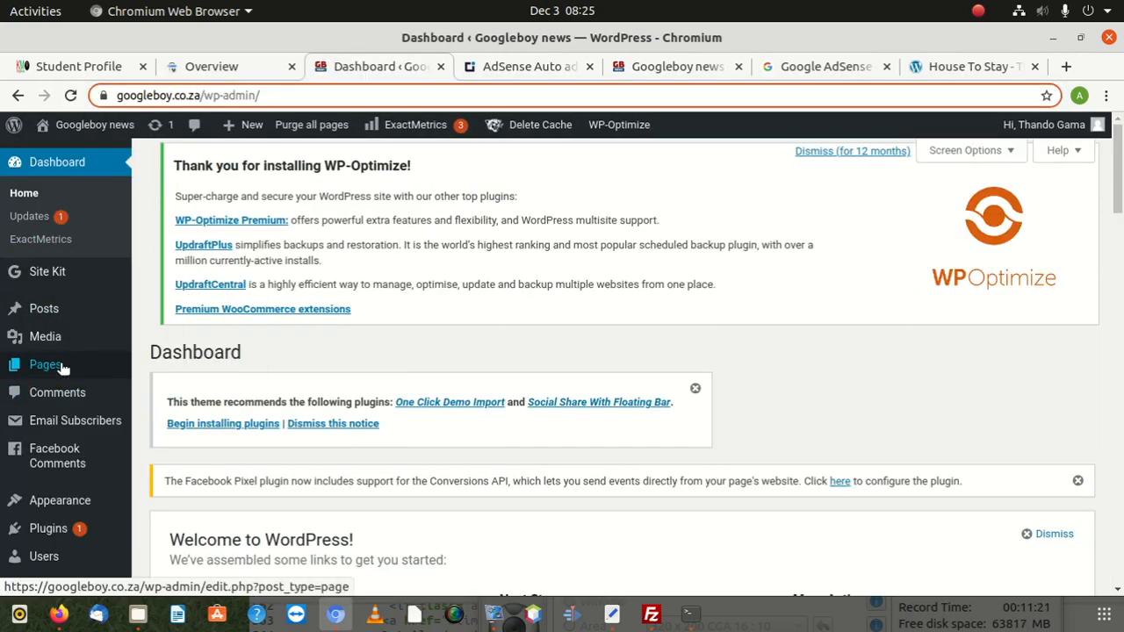
Step: Open the installed plugins list and deactivate the AMP plugin
scroll(69, 464, "down", 1)
mouse_move(57, 456)
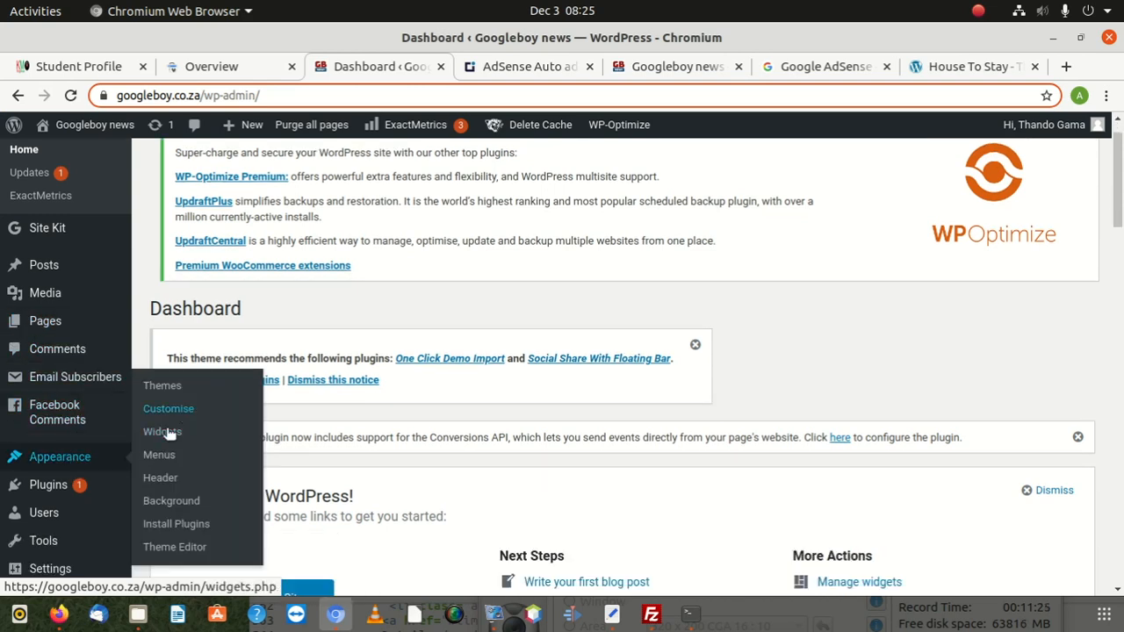
scroll(158, 430, "down", 2)
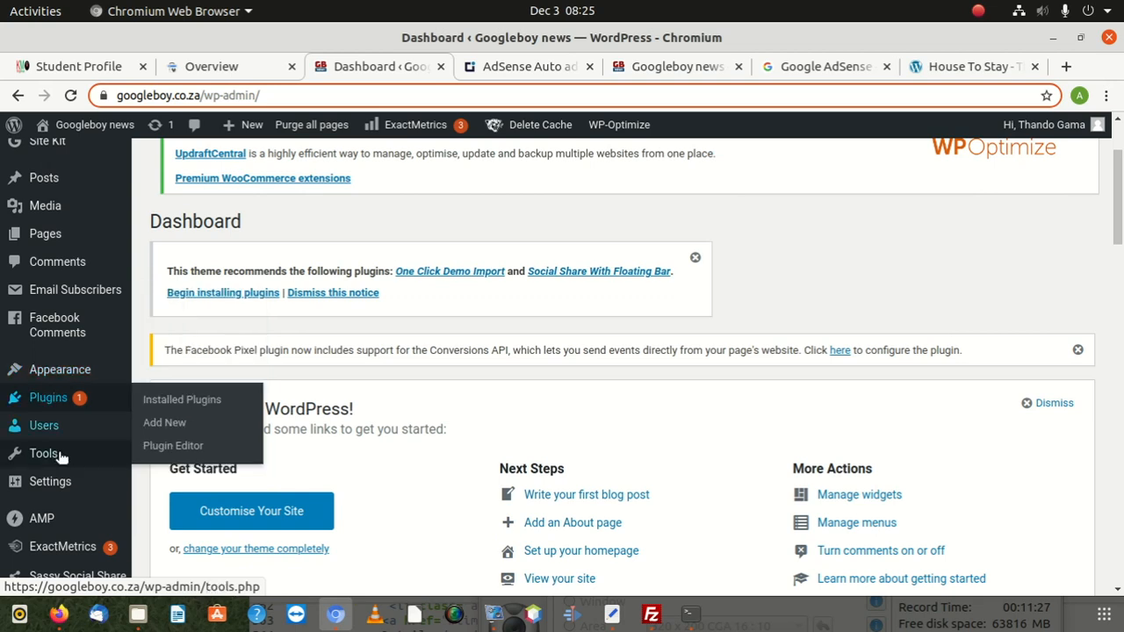
left_click(63, 397)
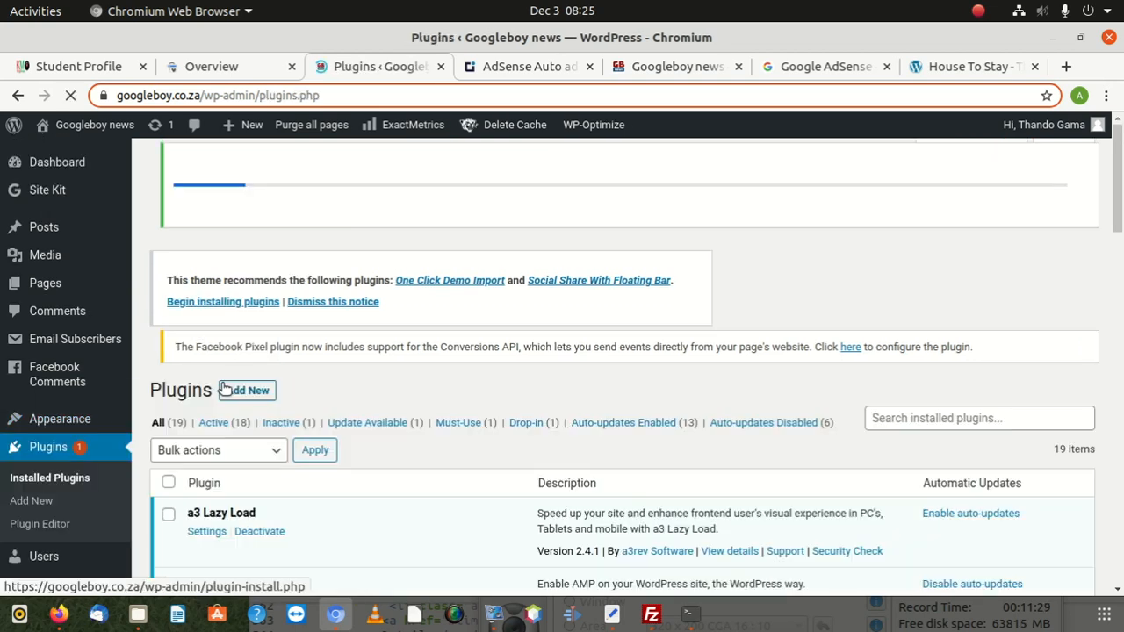
scroll(255, 388, "down", 3)
scroll(254, 388, "down", 5)
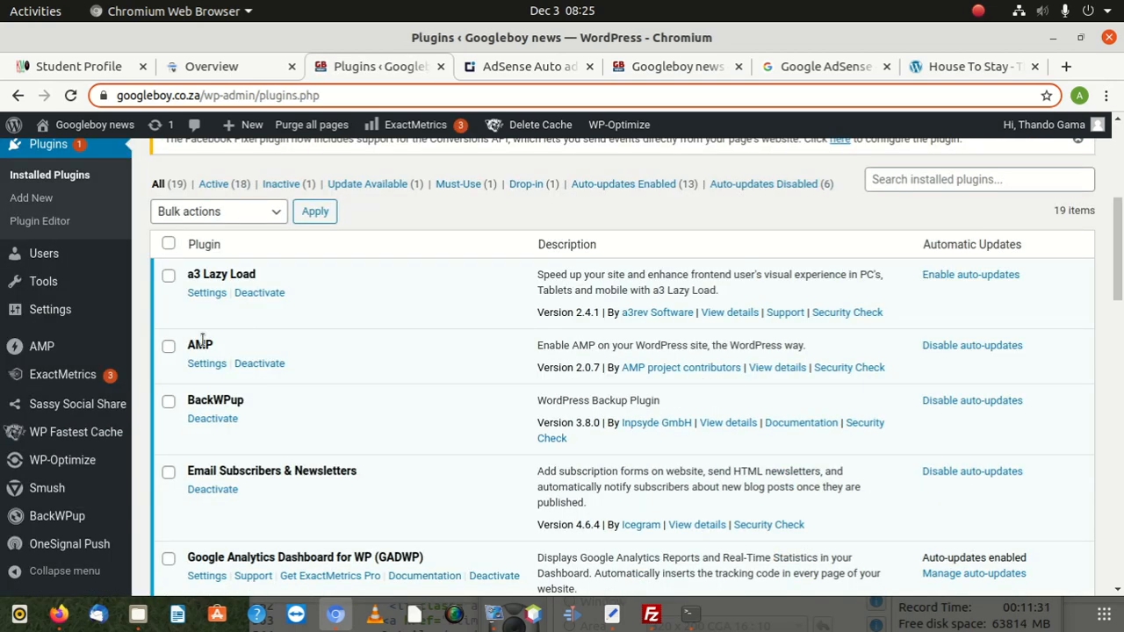
left_click(168, 348)
left_click(252, 364)
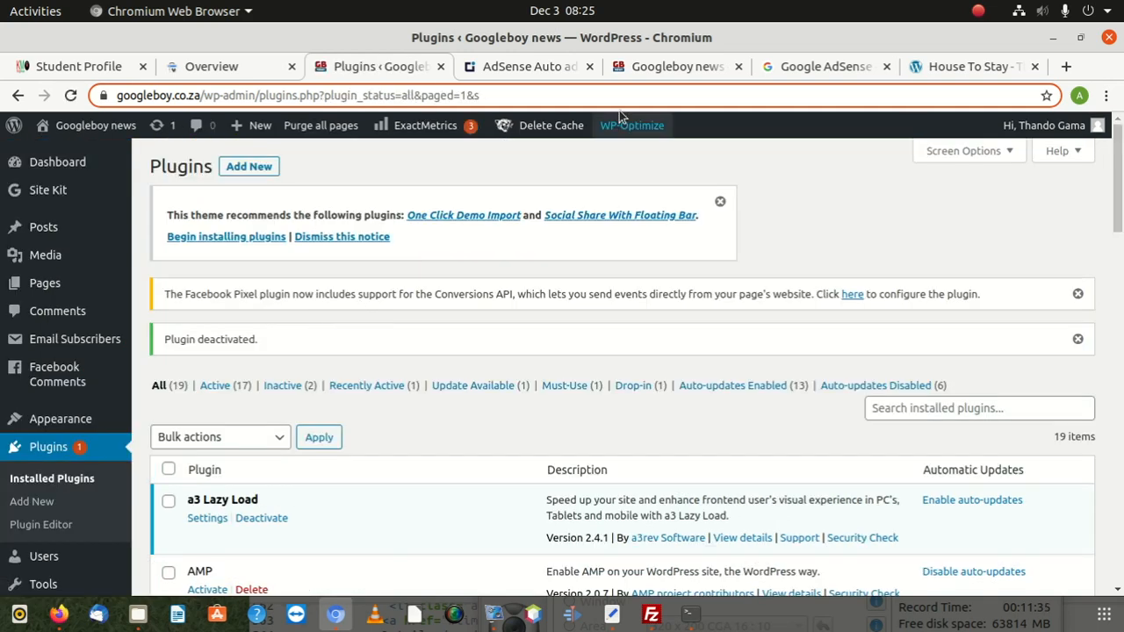
Step: Reload the googleboy.co.za home page in its already open tab and check it for AdSense ads
left_click(677, 67)
left_click(488, 98)
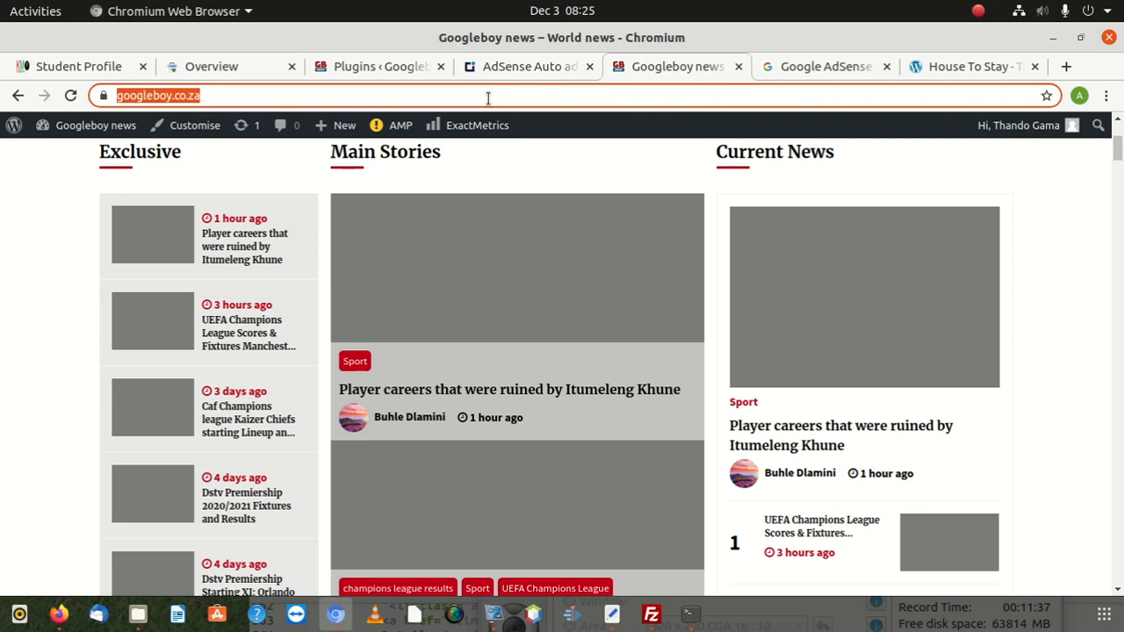
key("Return")
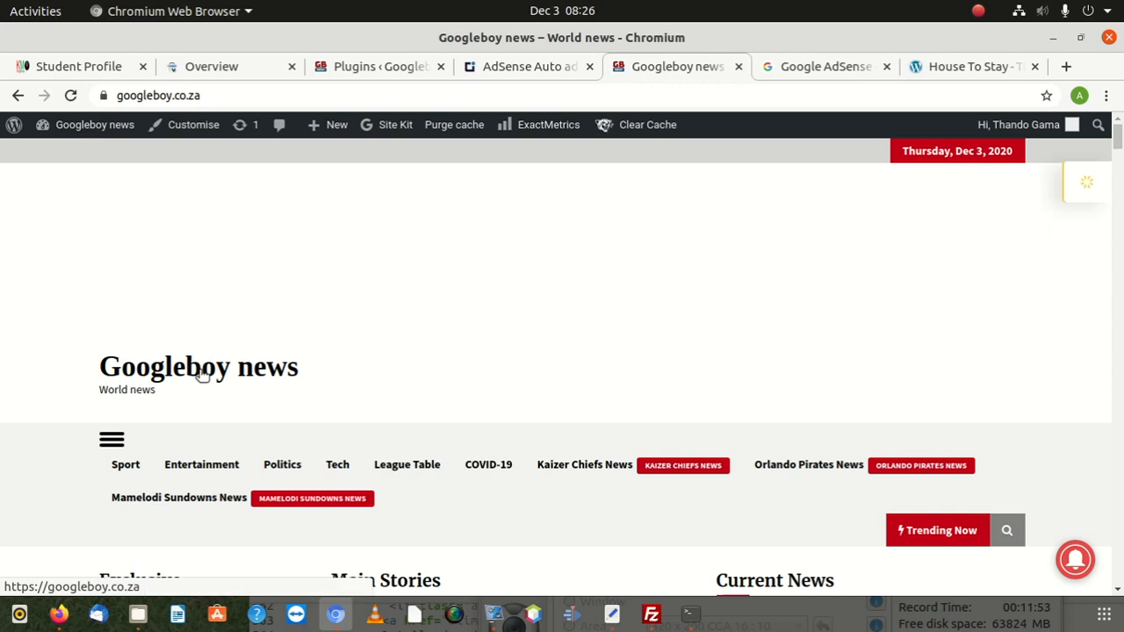
left_click(202, 373)
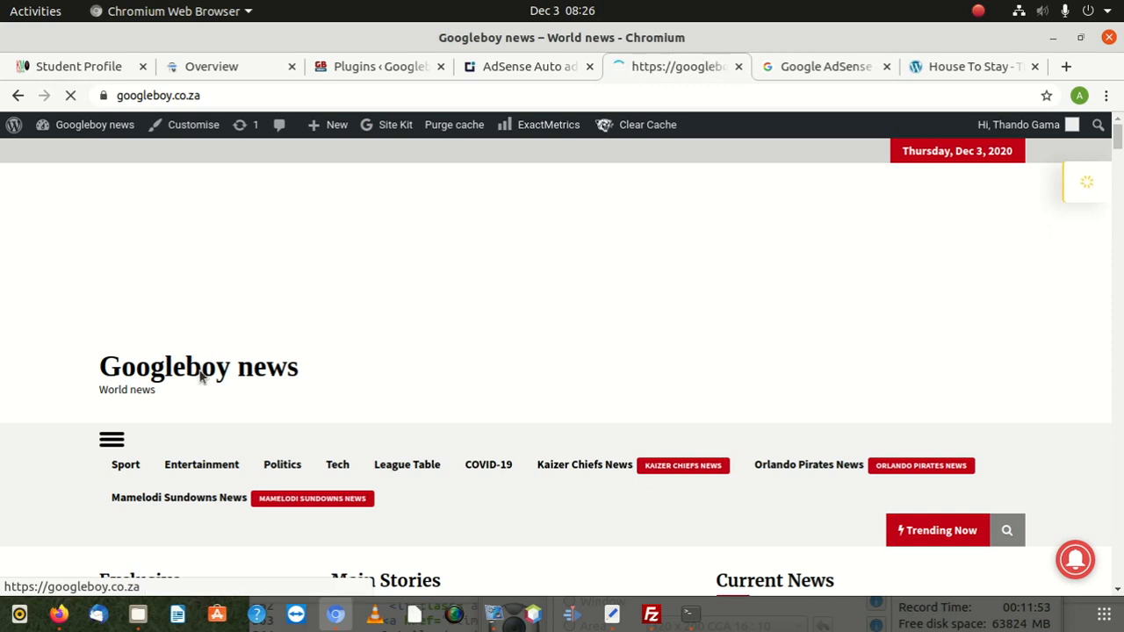
scroll(580, 268, "down", 4)
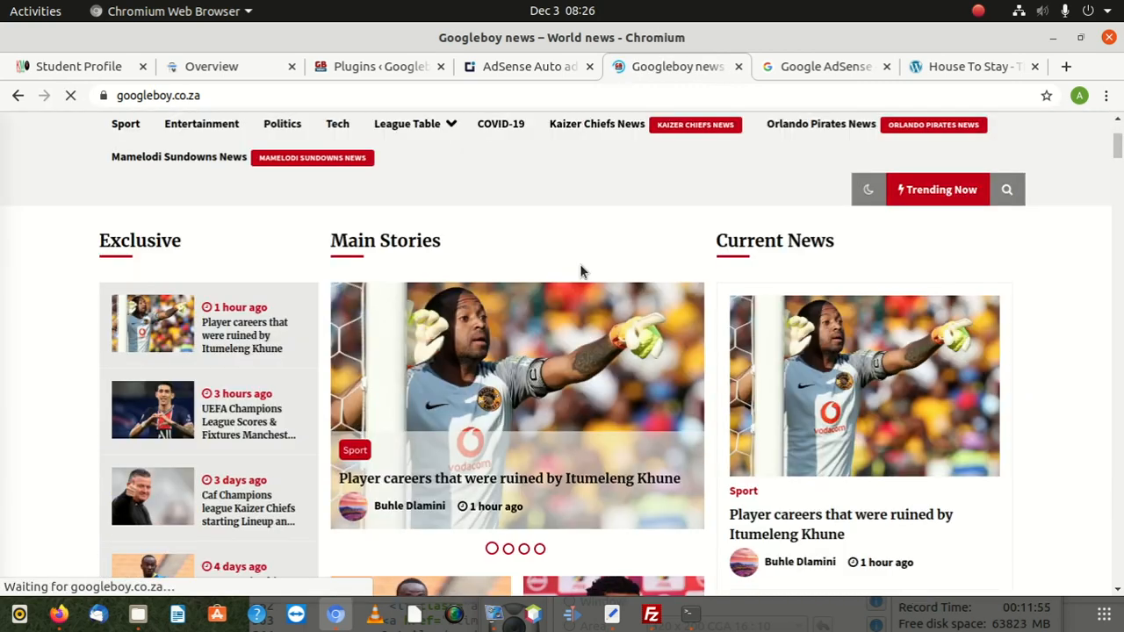
scroll(699, 334, "down", 5)
scroll(708, 336, "down", 7)
scroll(664, 384, "up", 4)
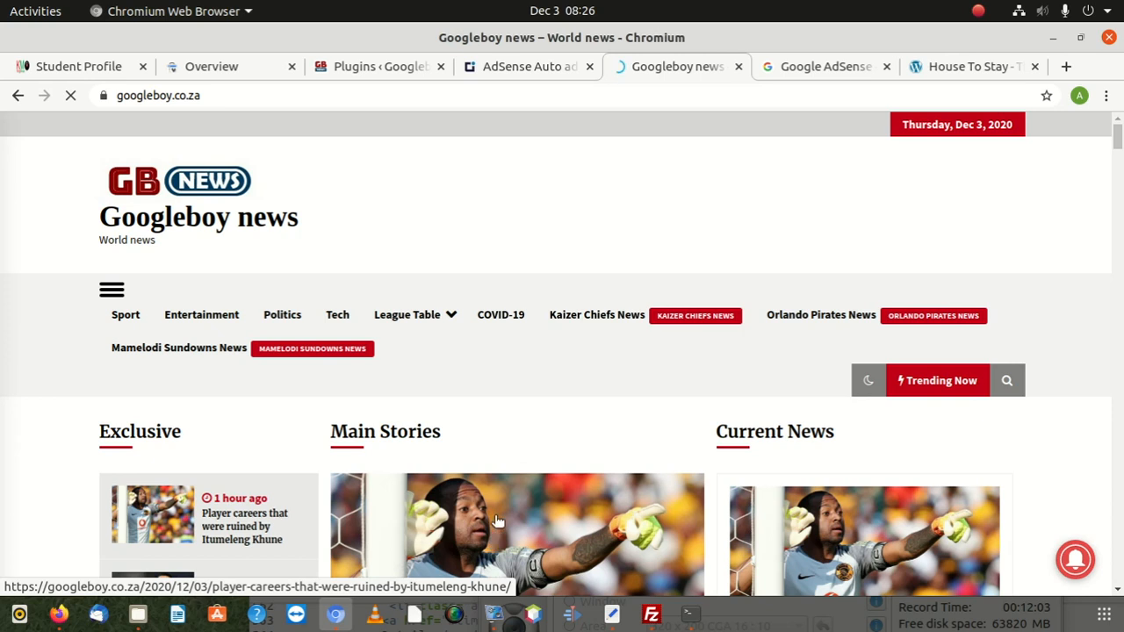
scroll(505, 503, "down", 3)
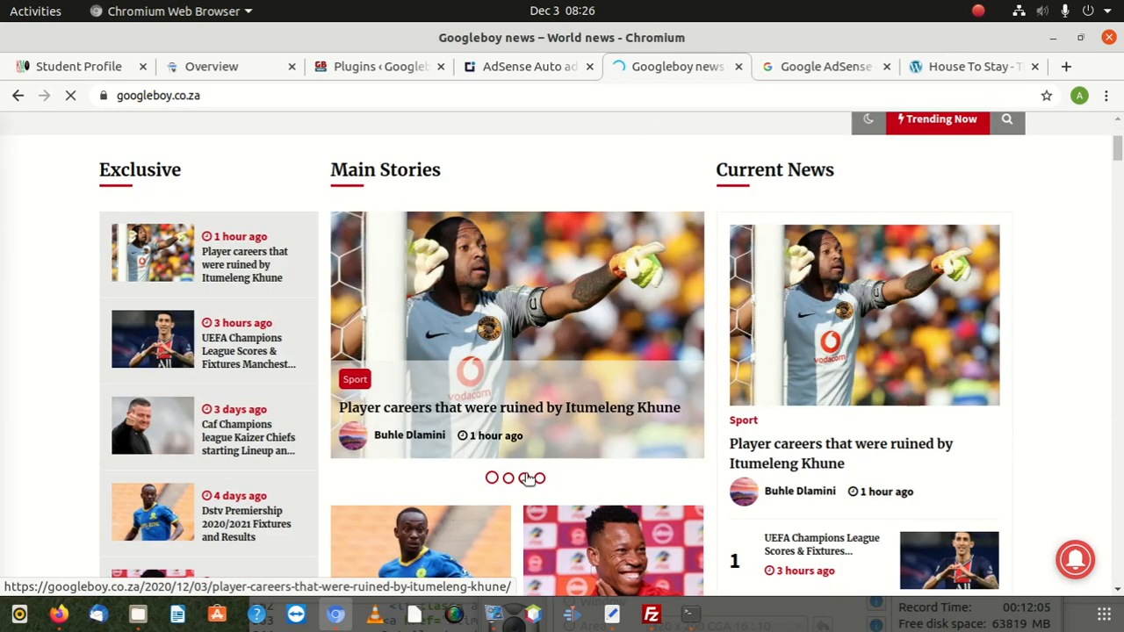
Step: Open the article "Player careers that were ruined by Itumeleng Khune" and examine its page for AdSense ads
left_click(530, 481)
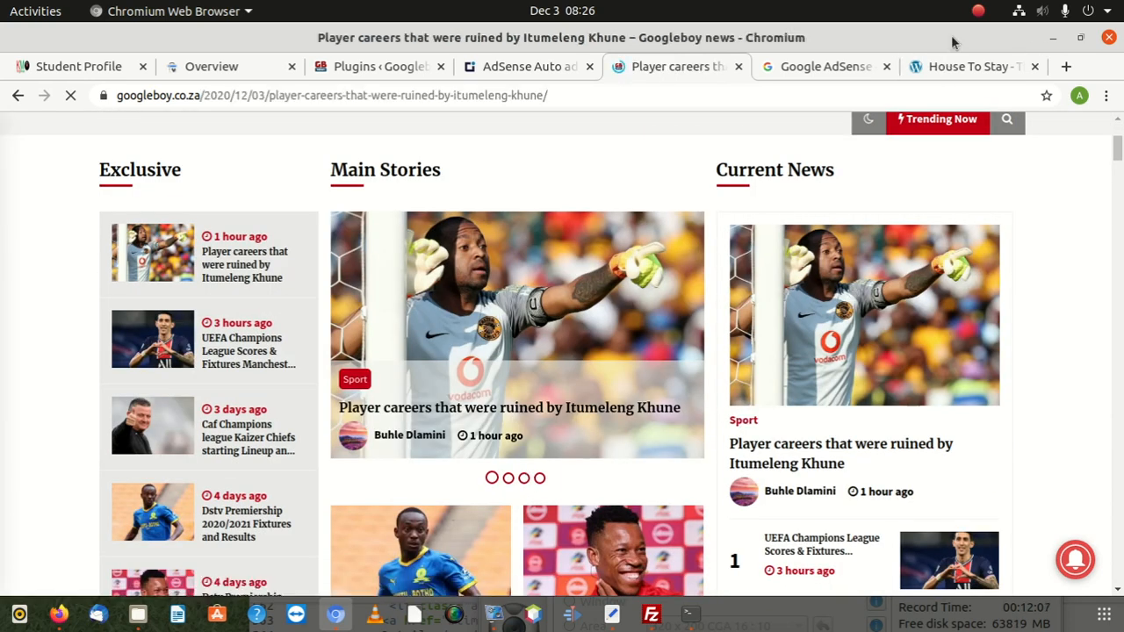
left_click_drag(950, 44, 726, 212)
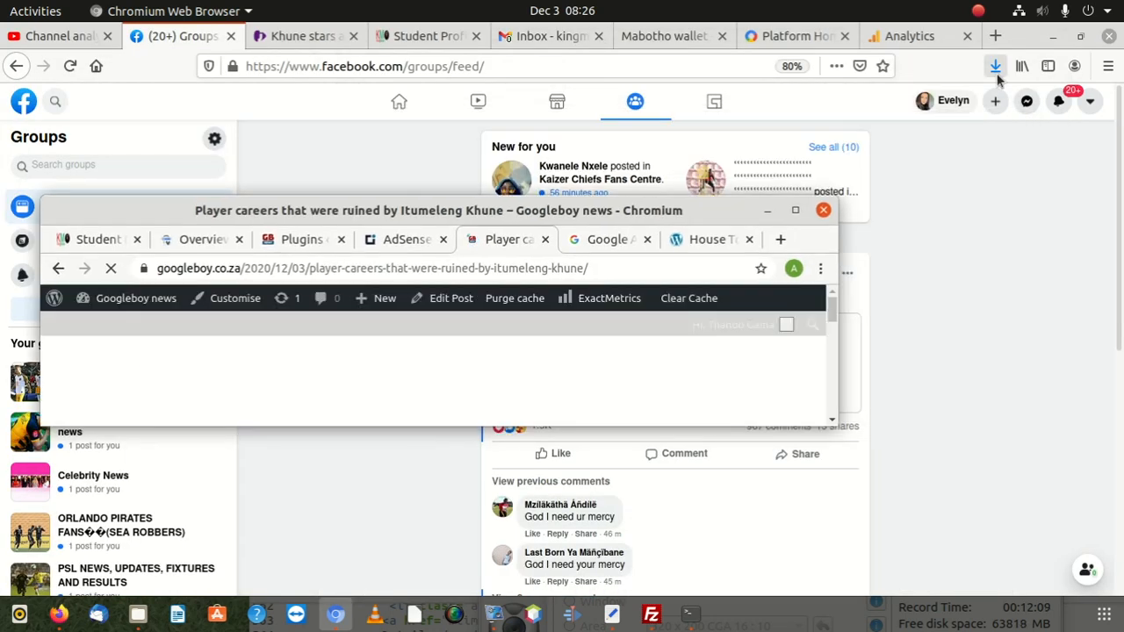
left_click(796, 211)
scroll(659, 372, "down", 5)
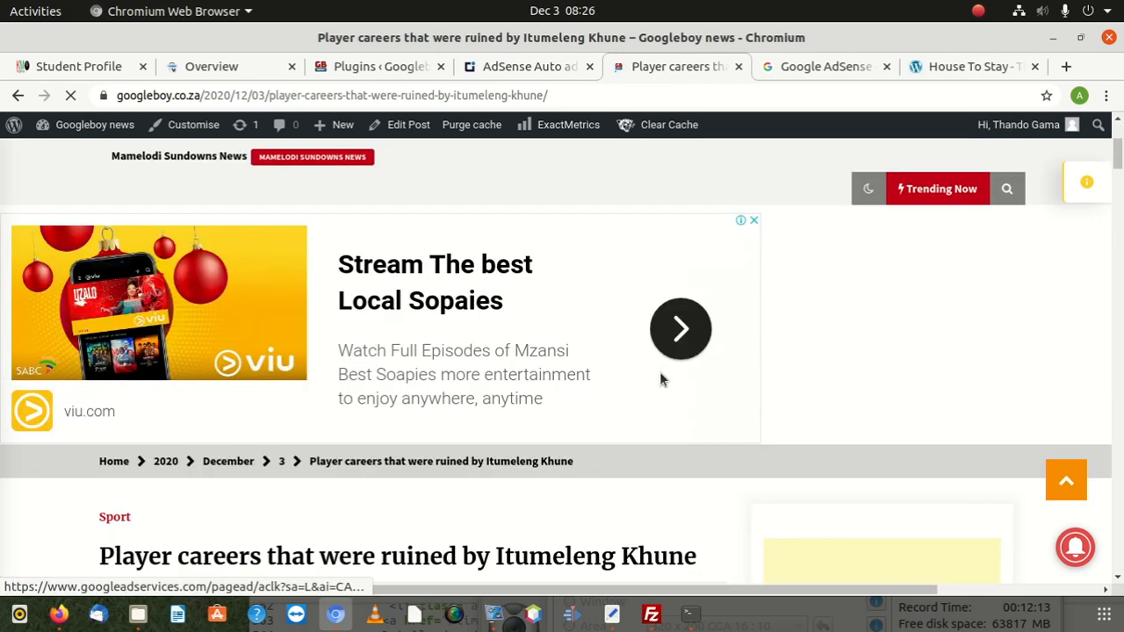
scroll(932, 371, "down", 5)
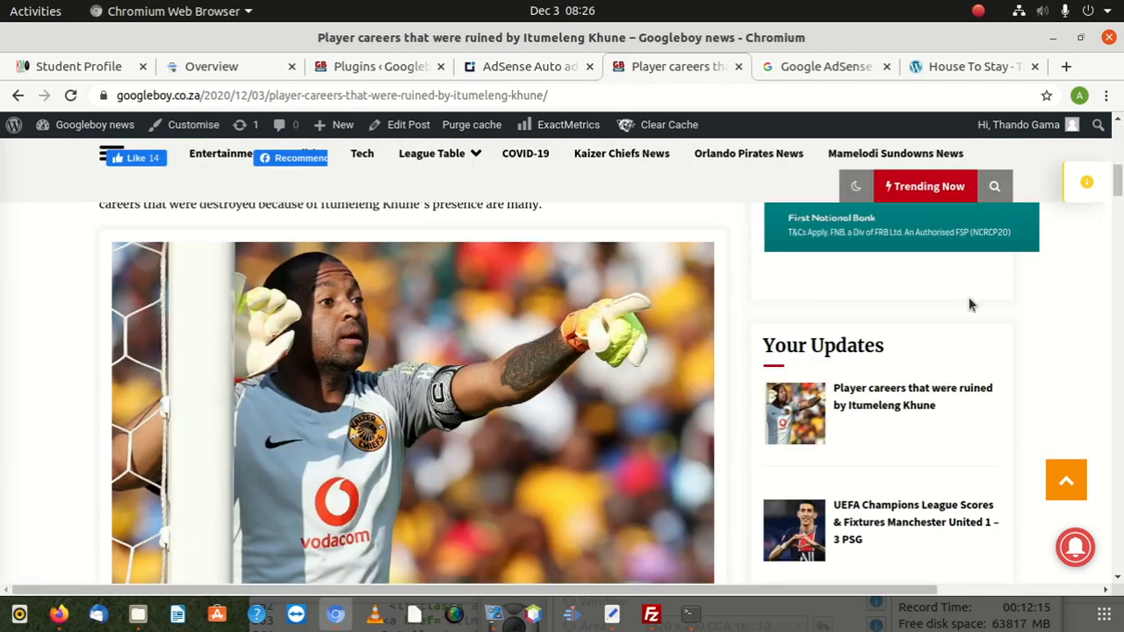
scroll(969, 296, "up", 4)
Step: Minimize the Chromium and Firefox windows to reach the desktop
left_click(1052, 40)
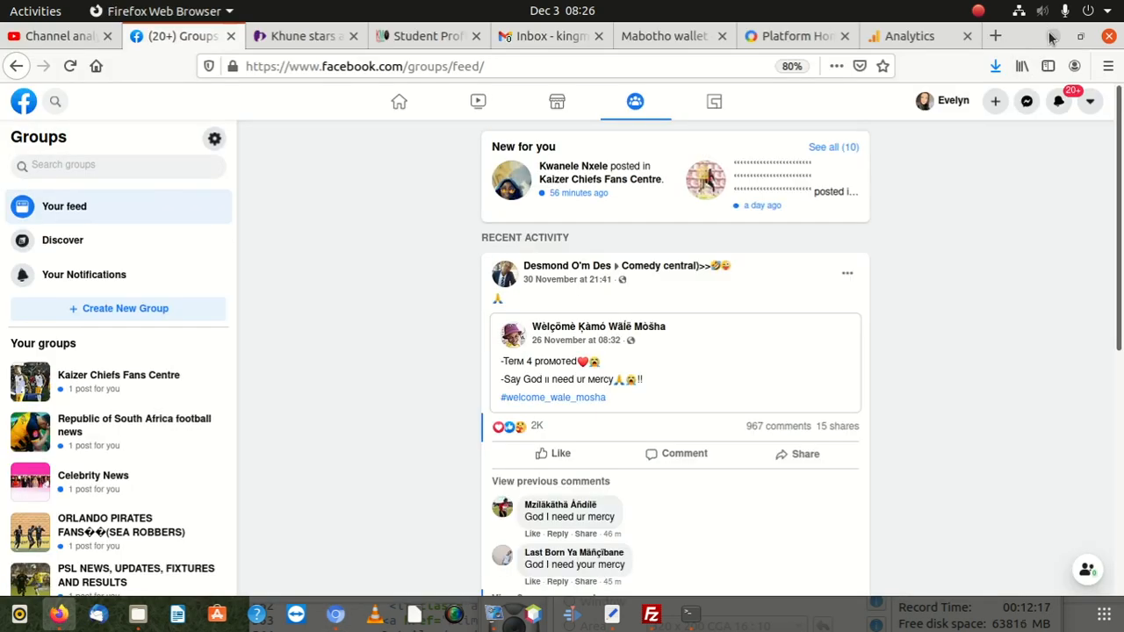
left_click(1053, 36)
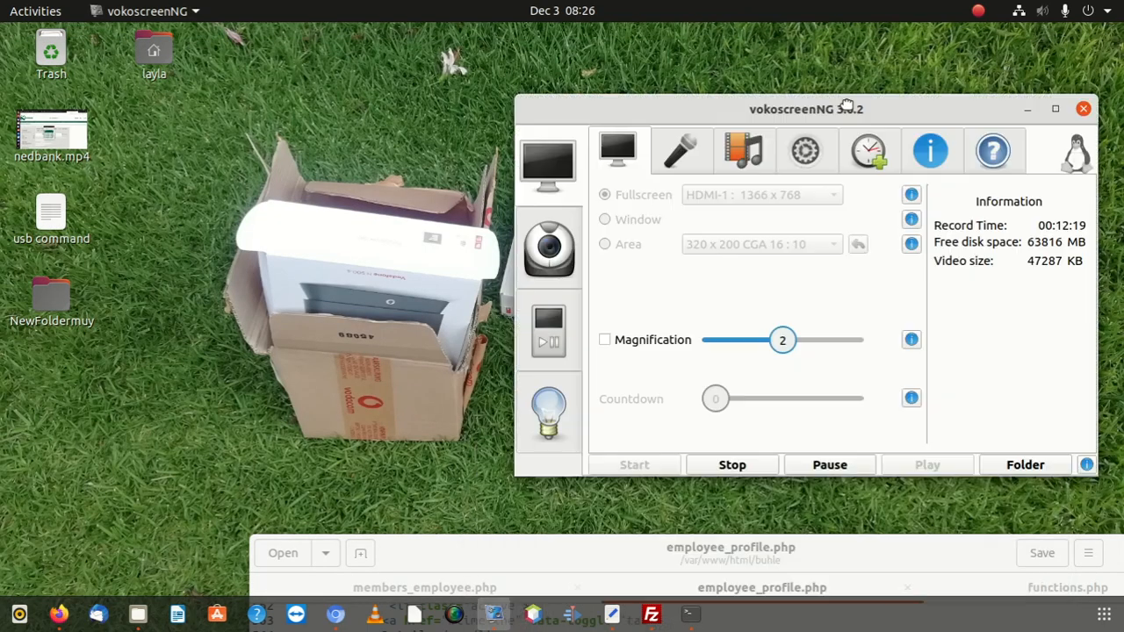